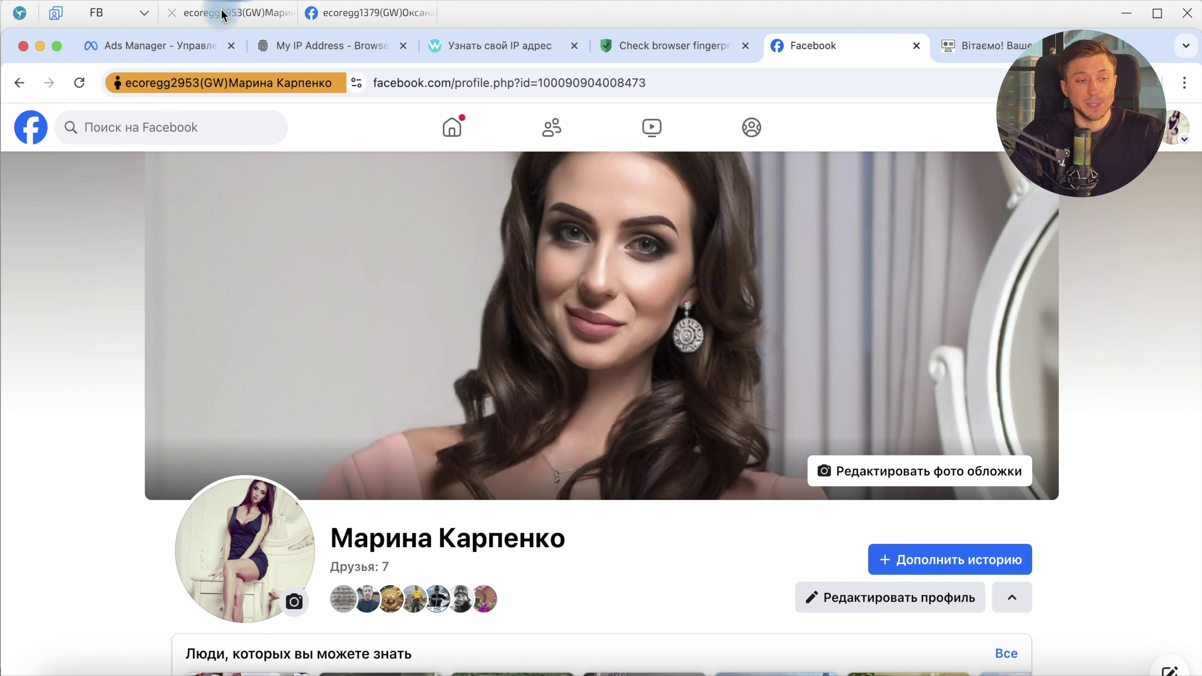
Open the mass session creation form in the FB workspace and inspect its session count field
click(368, 19)
click(182, 14)
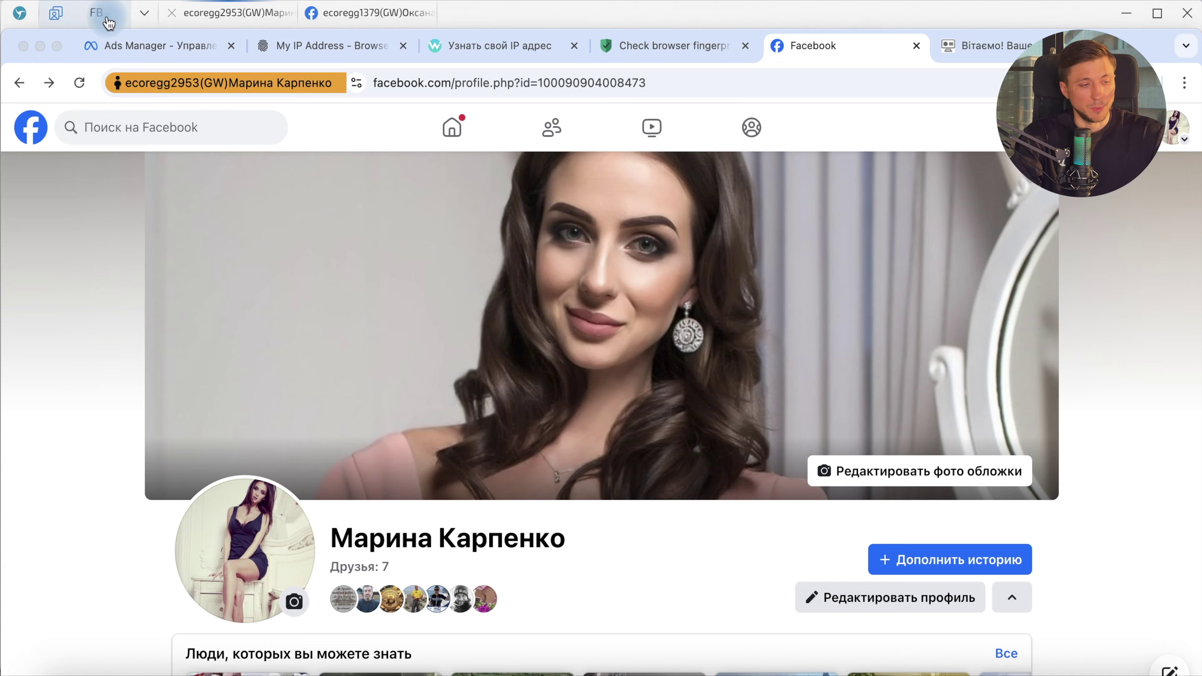
click(108, 22)
click(994, 146)
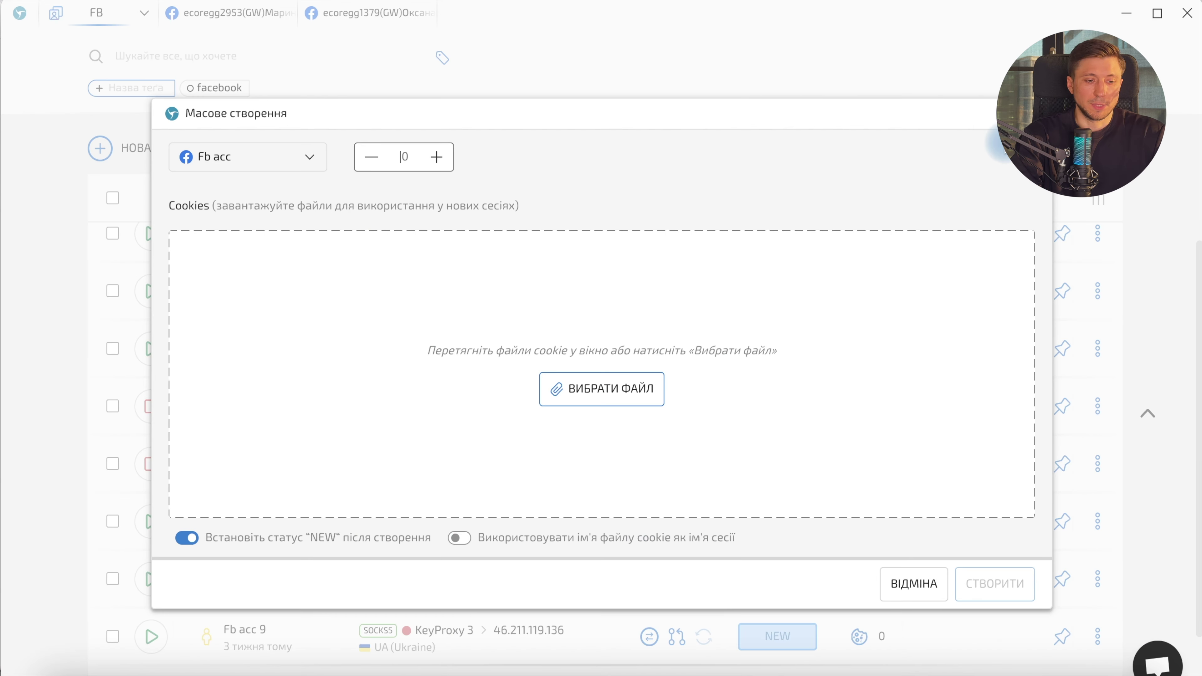
click(417, 171)
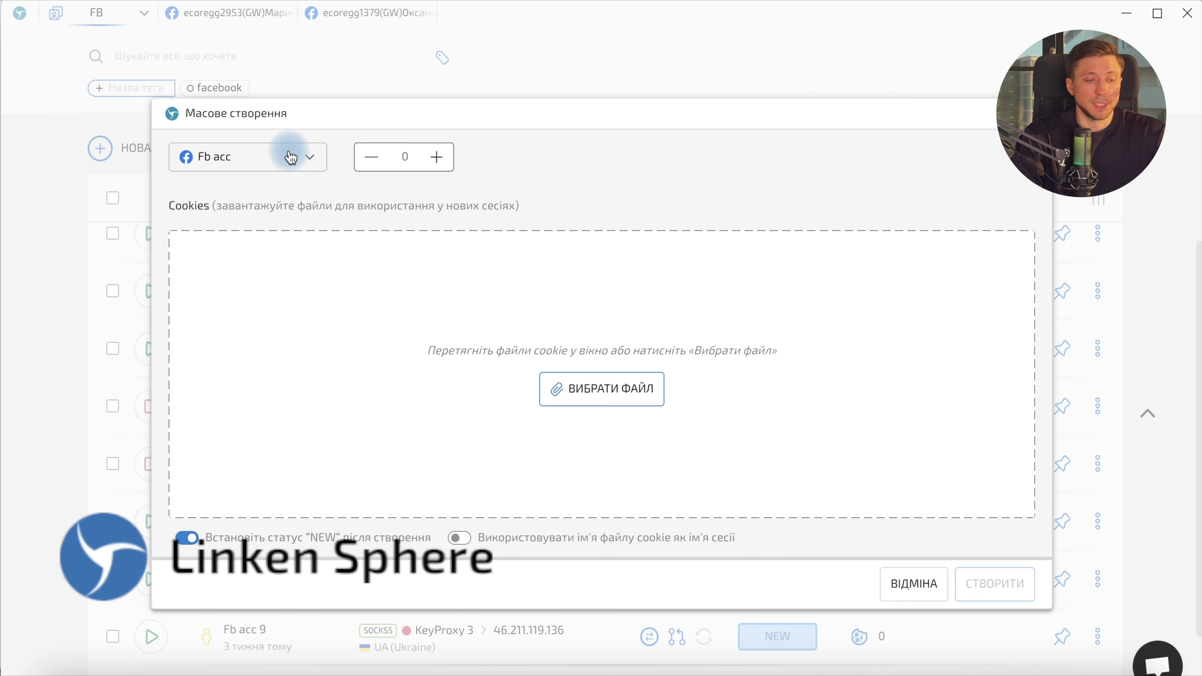
Open the form for creating a new session provider and inspect its icon and name fields
click(312, 160)
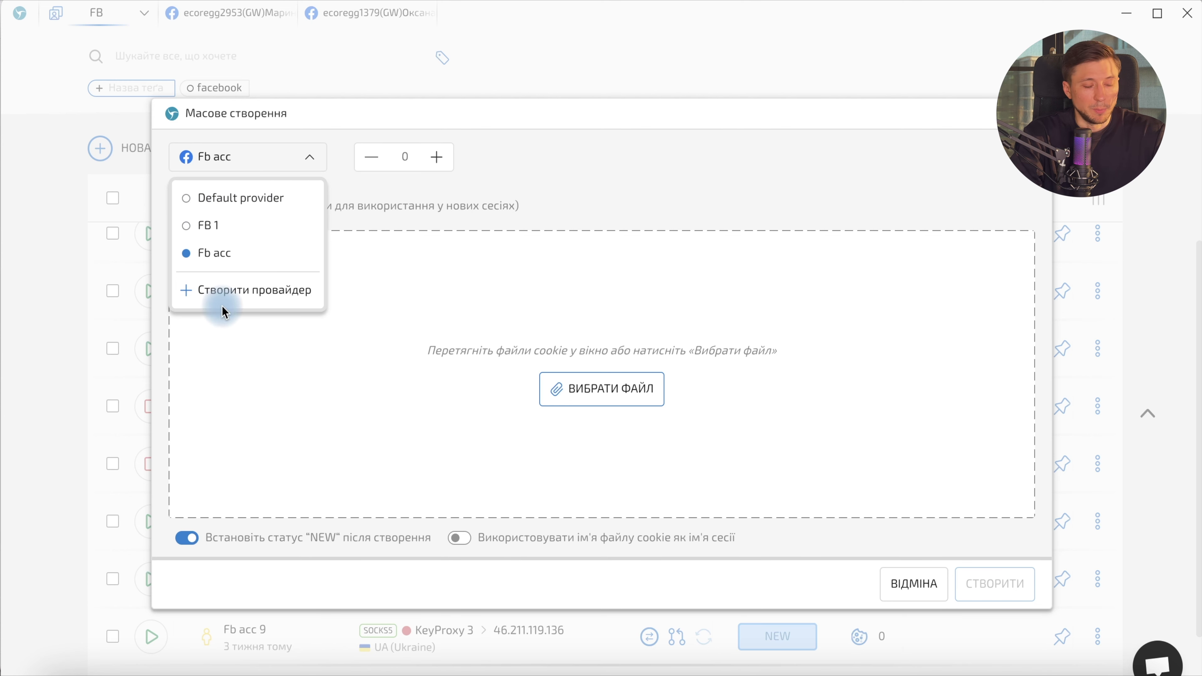
click(270, 284)
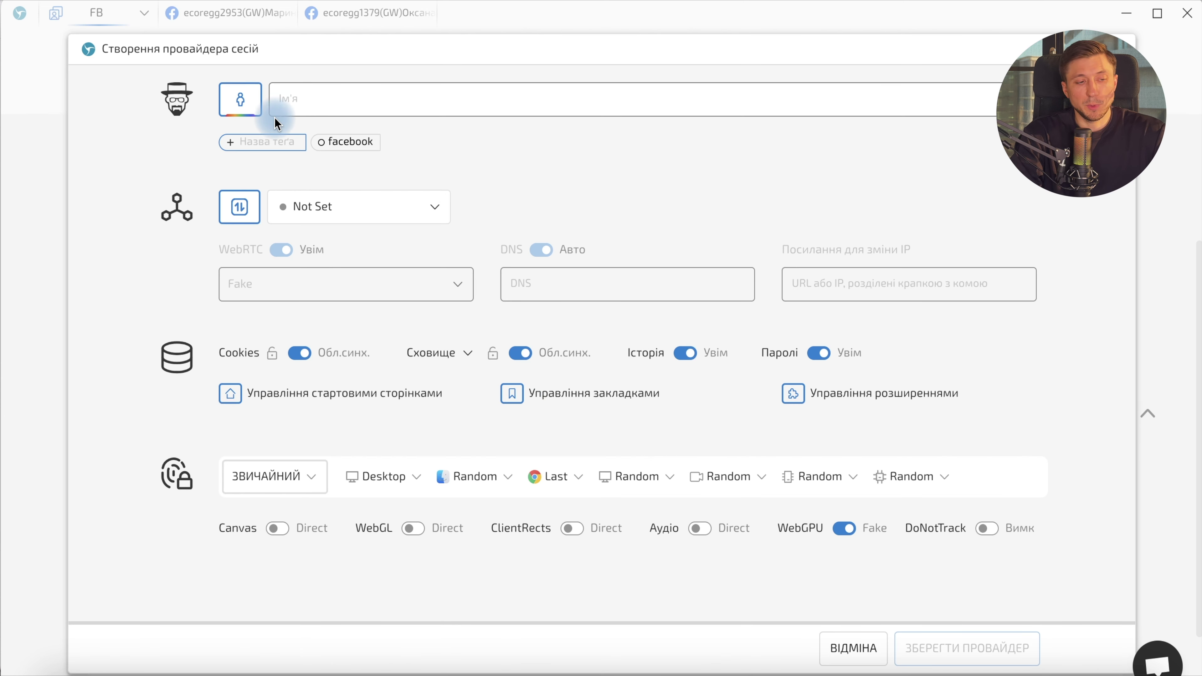
click(236, 97)
click(432, 98)
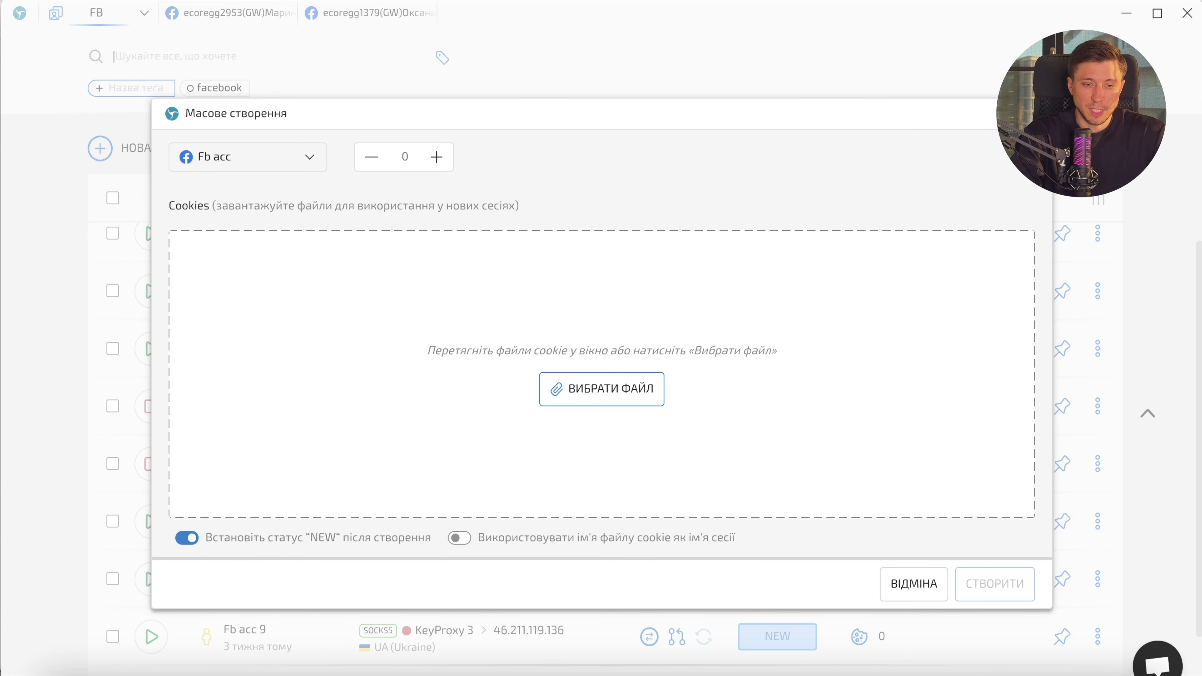
Close the mass creation form and look through the list of Facebook sessions
key(Escape)
scroll(825, 279, up, 1)
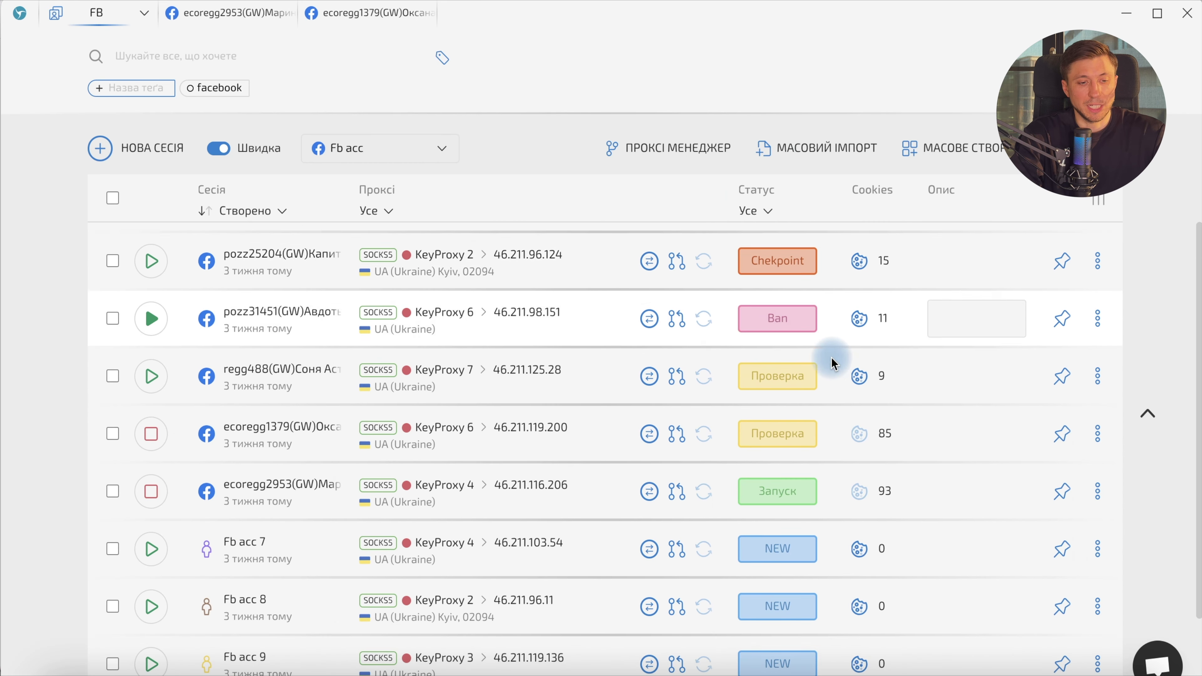
scroll(832, 364, down, 2)
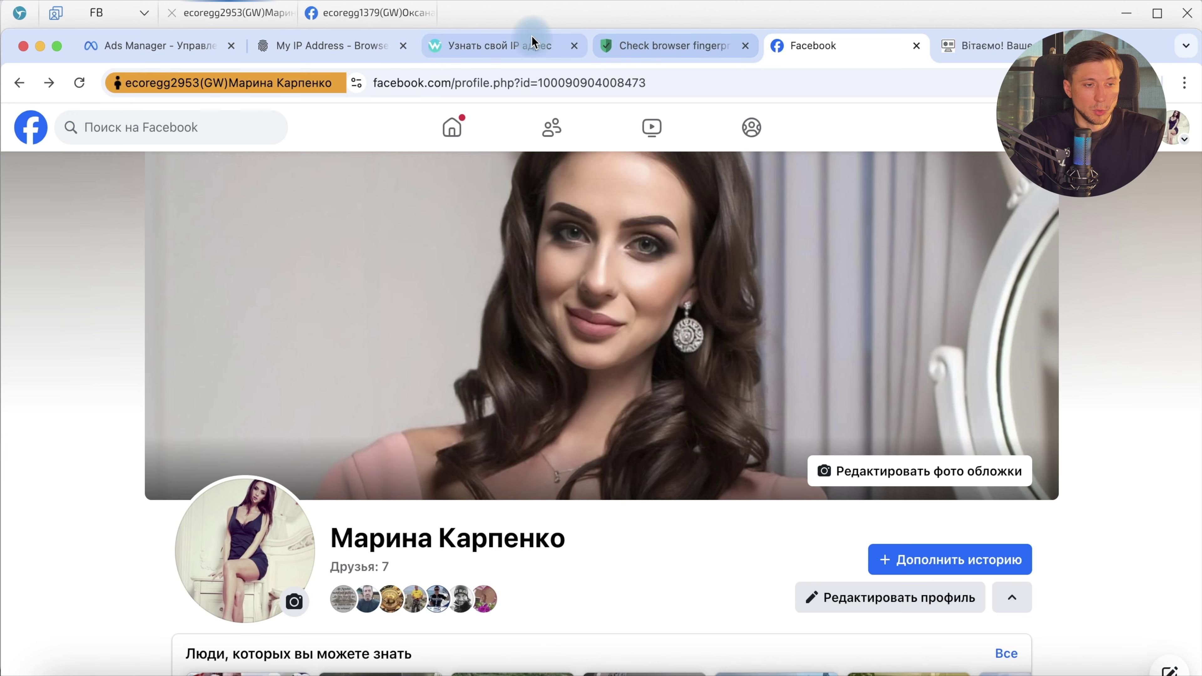
Check the open profile's connection details on whoer.net and its browser fingerprint report on iphey.com
click(515, 47)
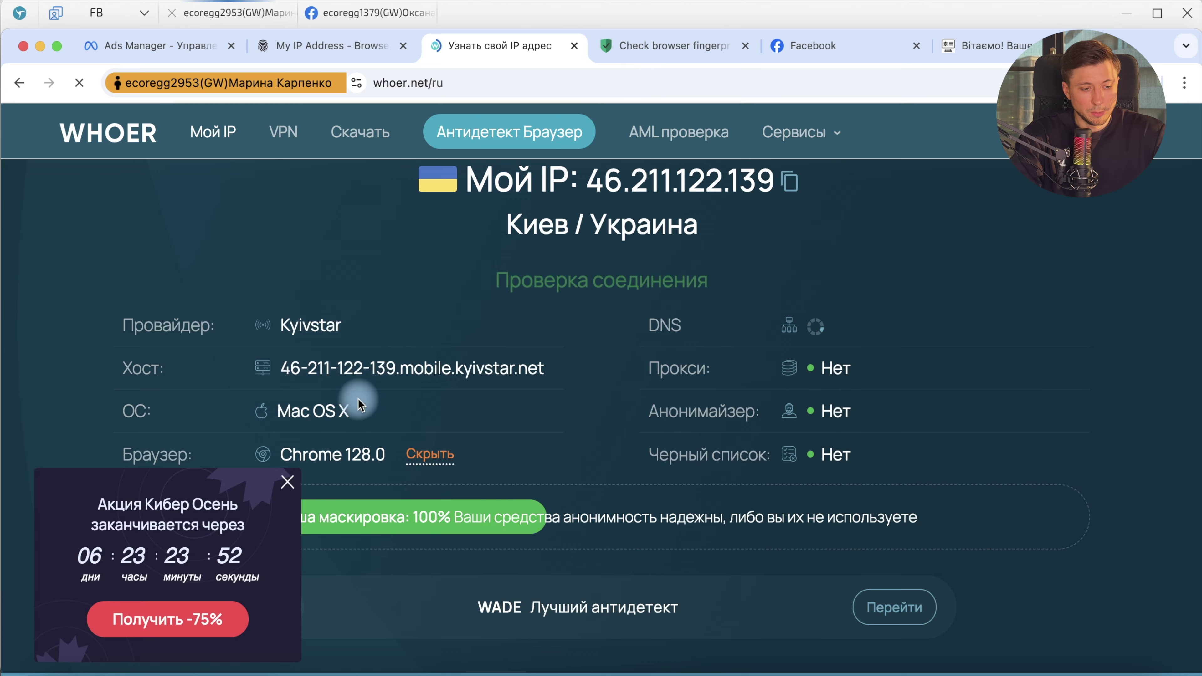
key(ctrl+Tab)
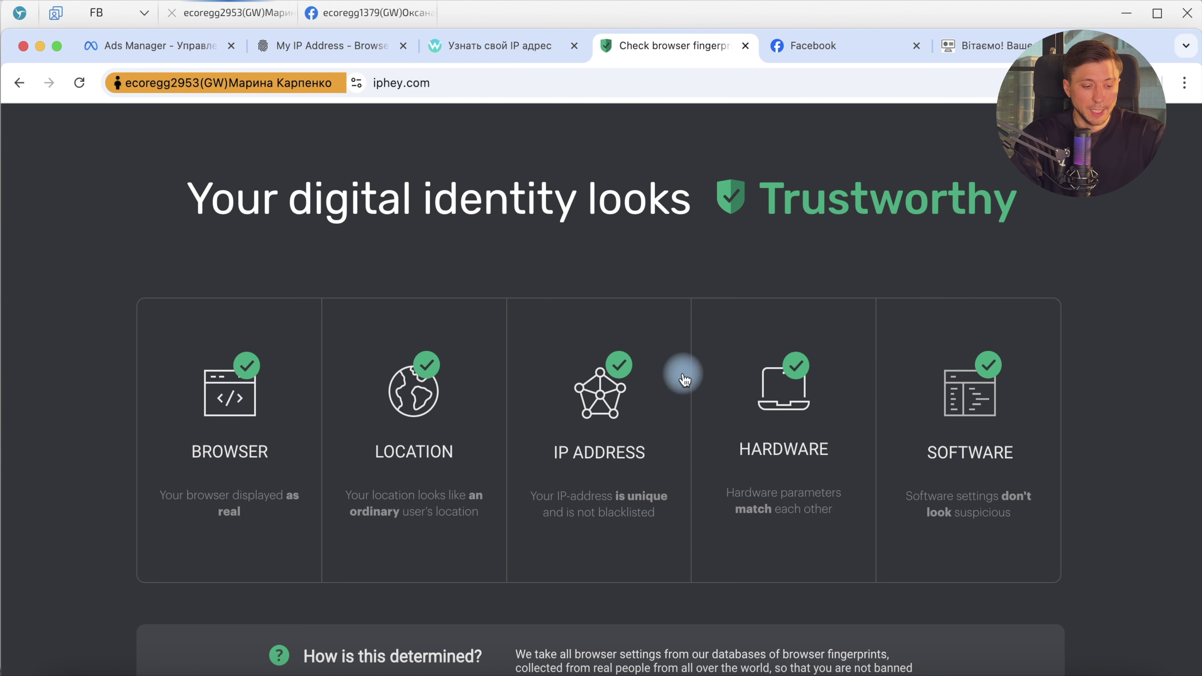
scroll(434, 397, down, 6)
scroll(429, 389, up, 7)
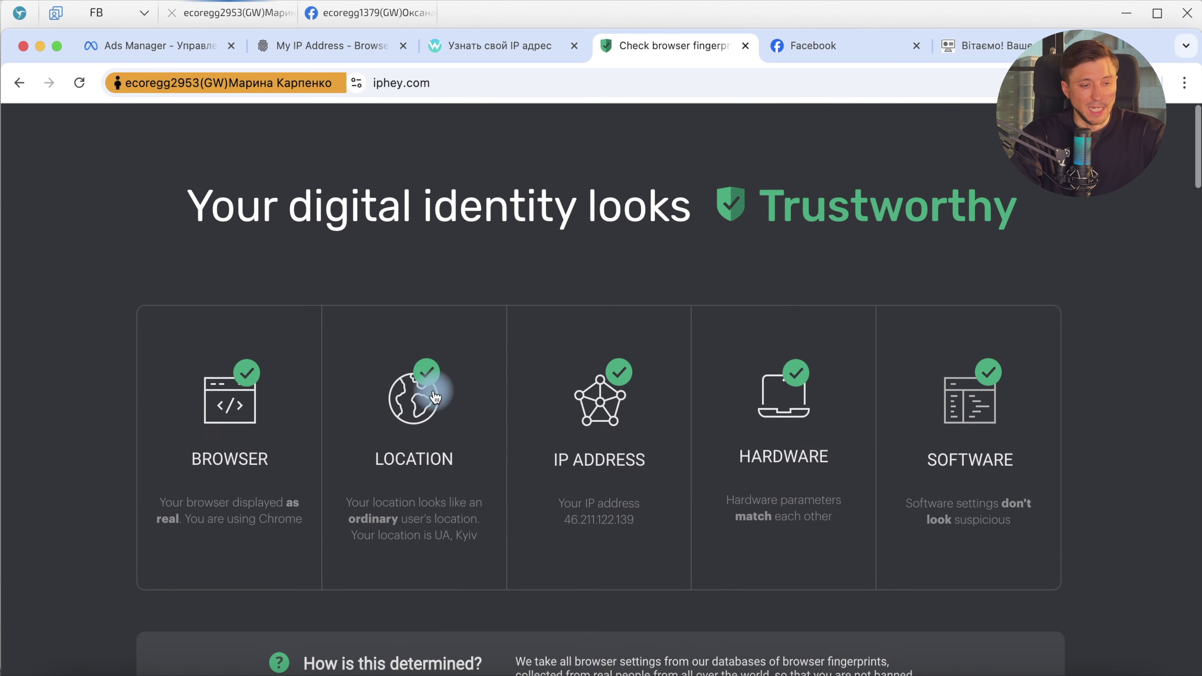
scroll(397, 402, down, 1)
scroll(622, 444, down, 10)
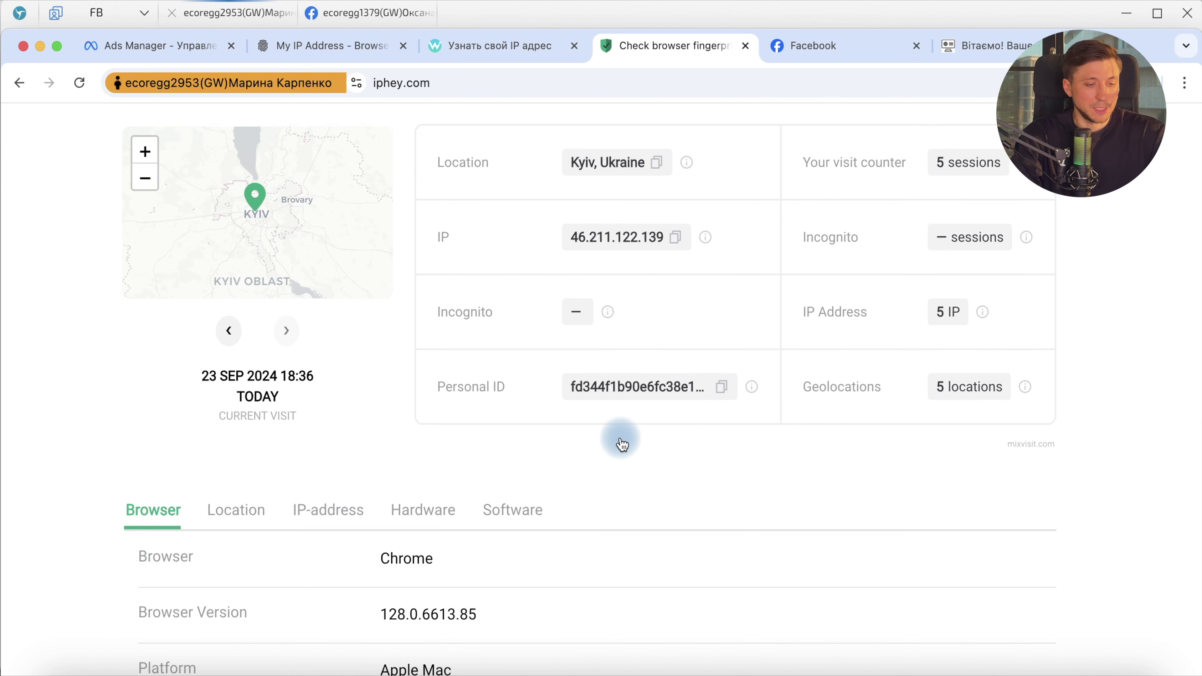
scroll(622, 444, up, 10)
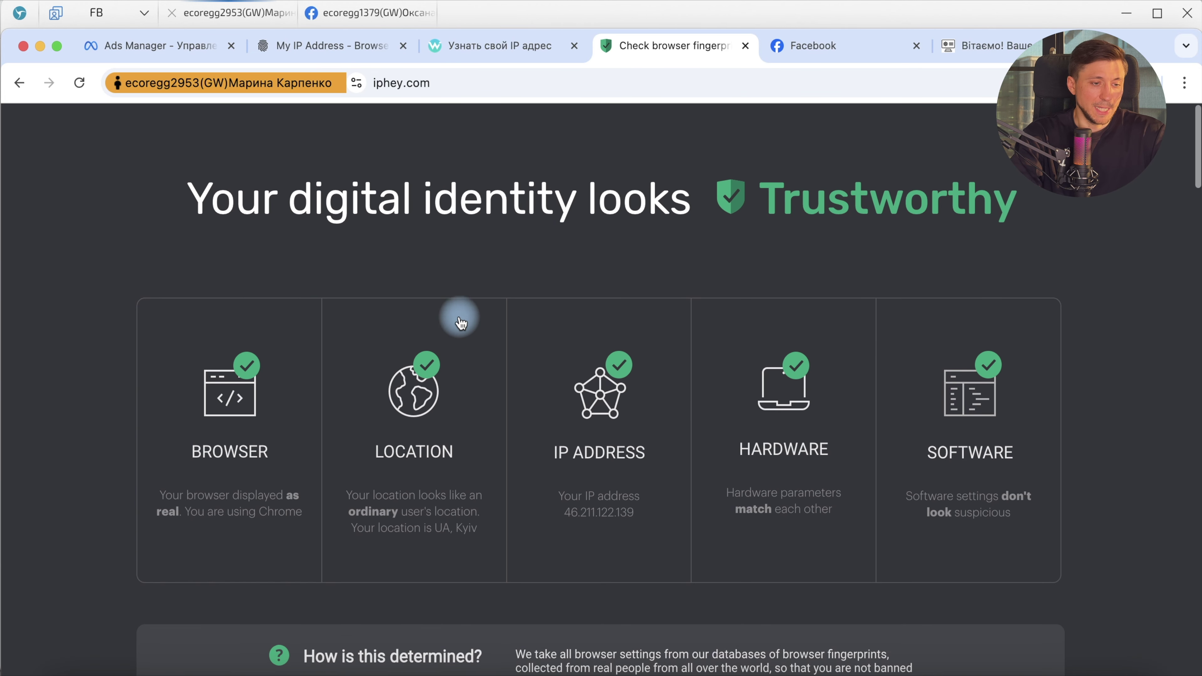
Run the DNS leak test on the browserleaks.com IP page
click(353, 46)
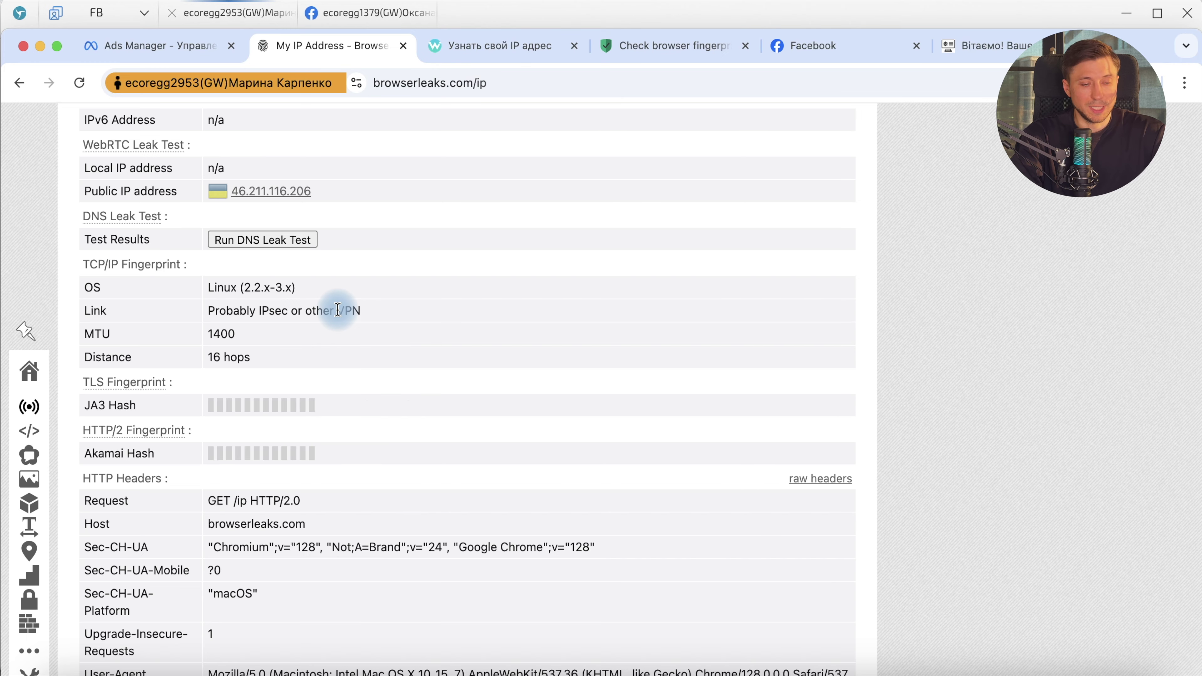
scroll(286, 341, up, 2)
click(271, 349)
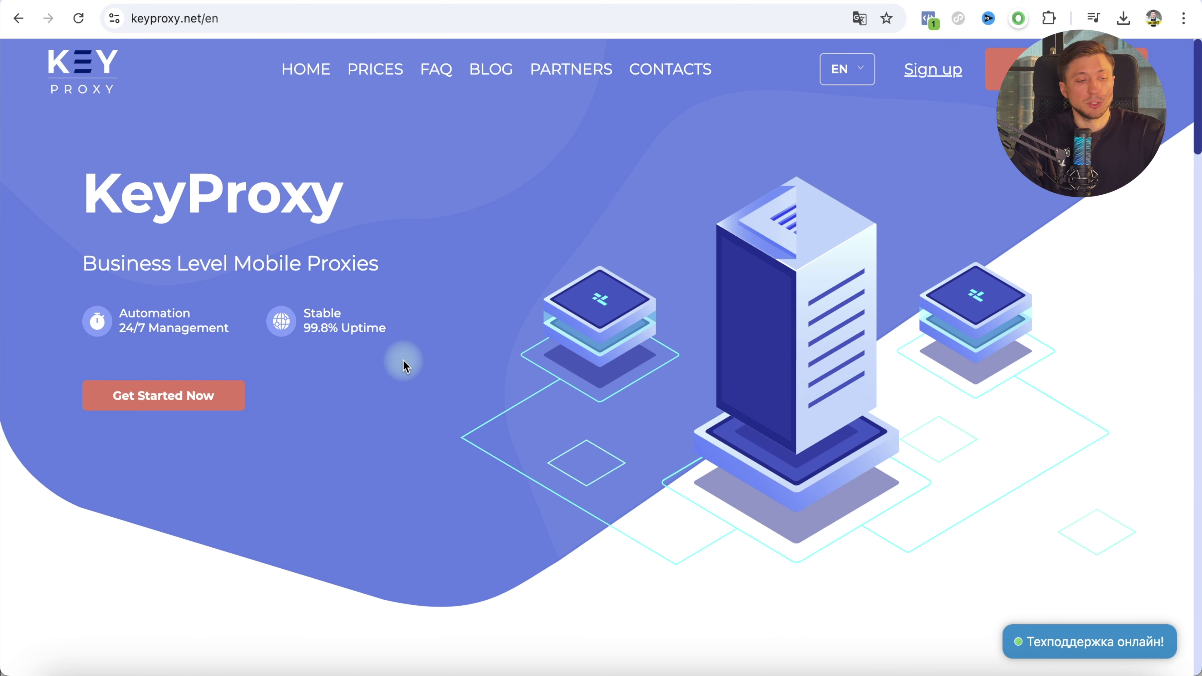
On keyproxy.net, review the country and operator choices for private mobile proxies and select the Month period
scroll(403, 362, down, 2)
scroll(403, 265, up, 2)
scroll(486, 257, down, 10)
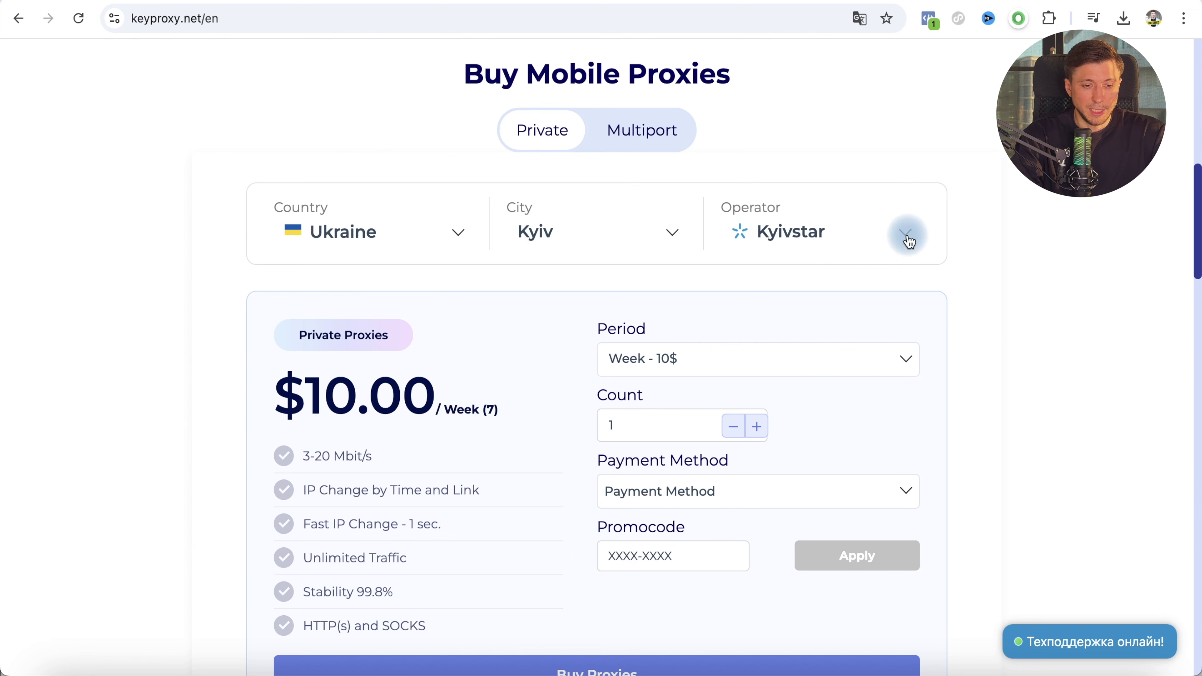
click(457, 232)
click(841, 250)
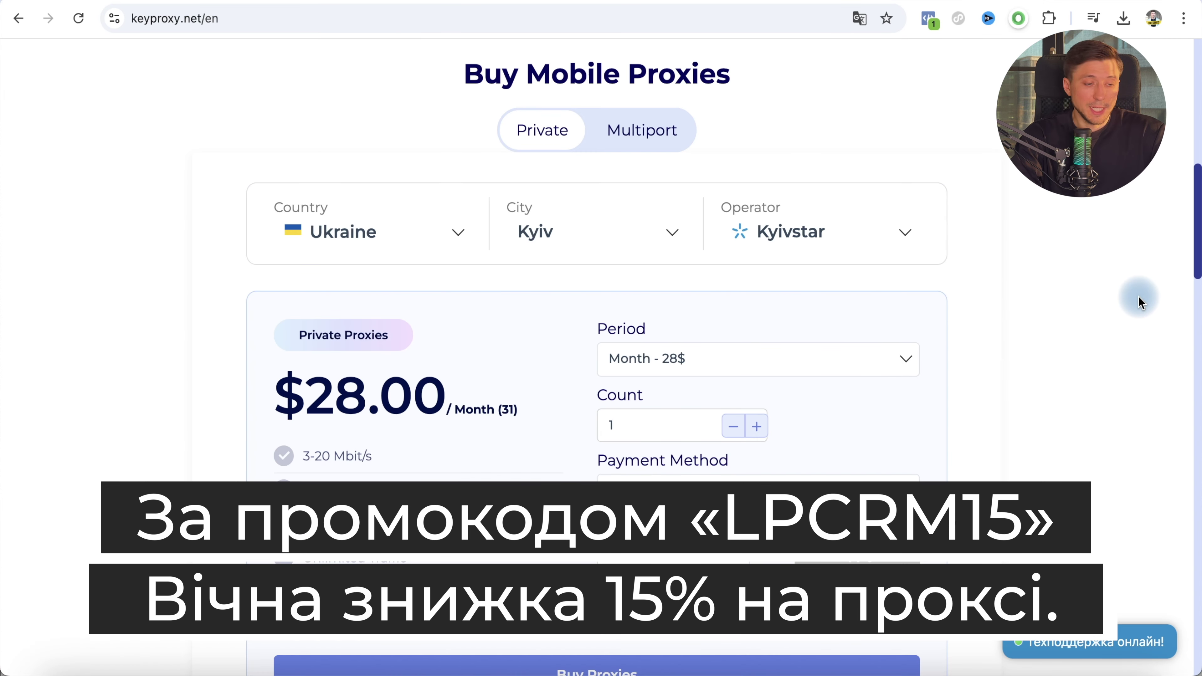
Highlight the monthly price of the private proxy and view the countries on offer
drag(465, 397, 247, 403)
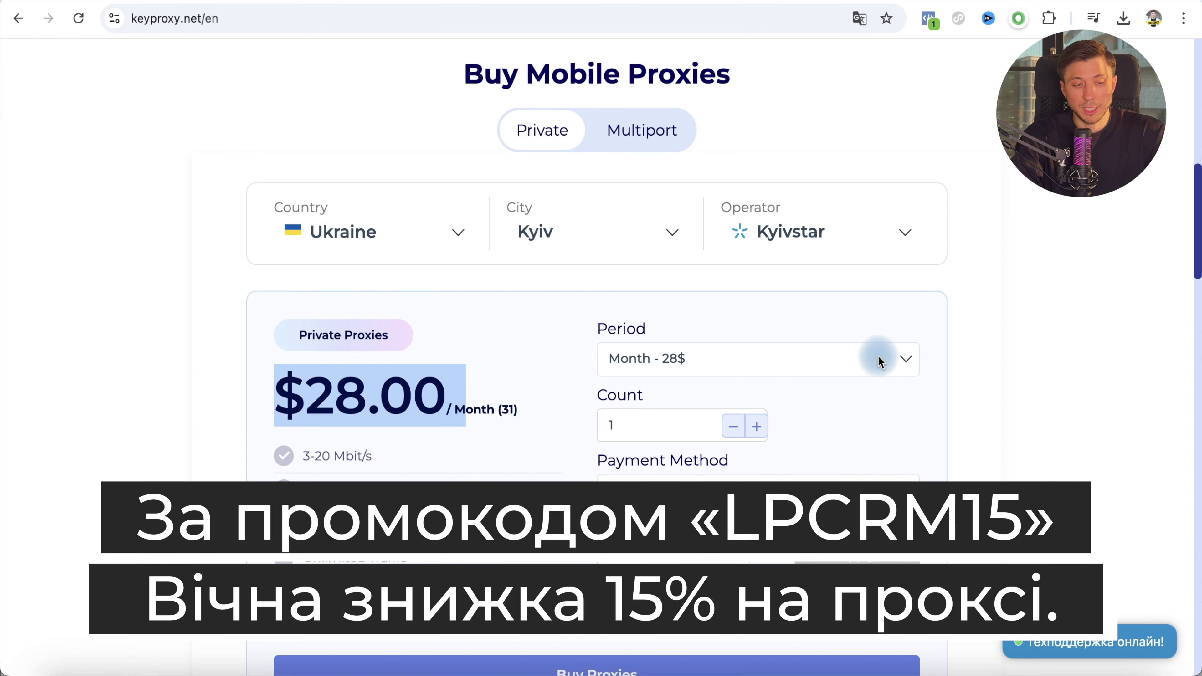
click(435, 232)
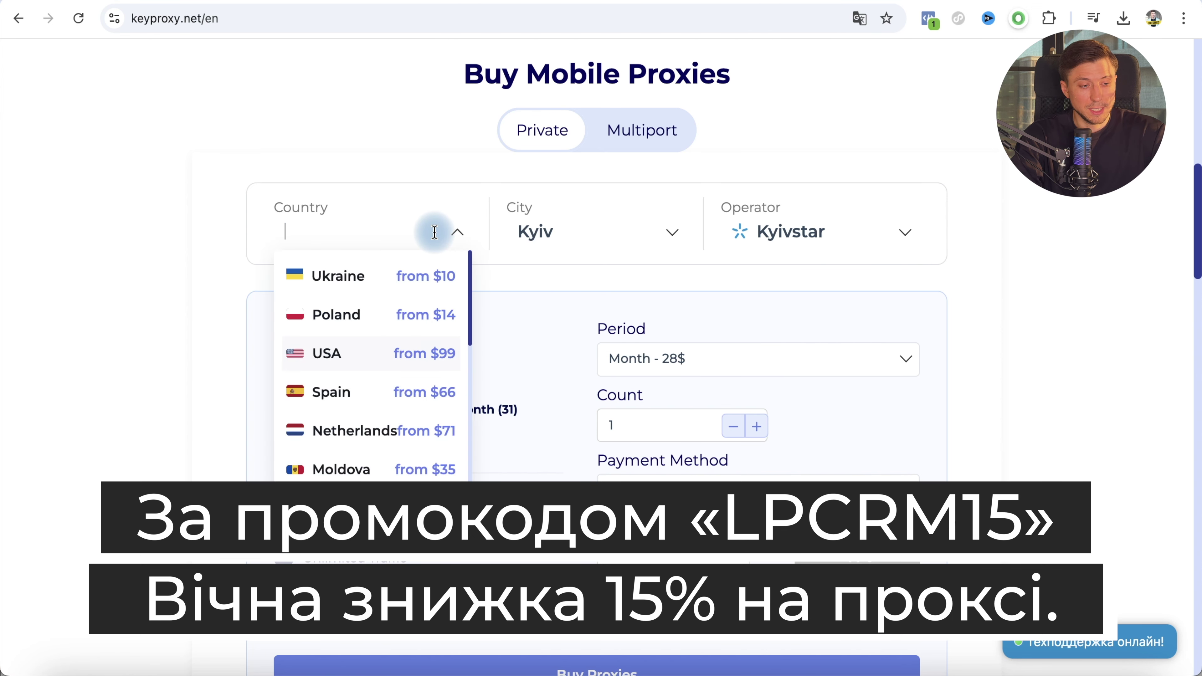
click(465, 333)
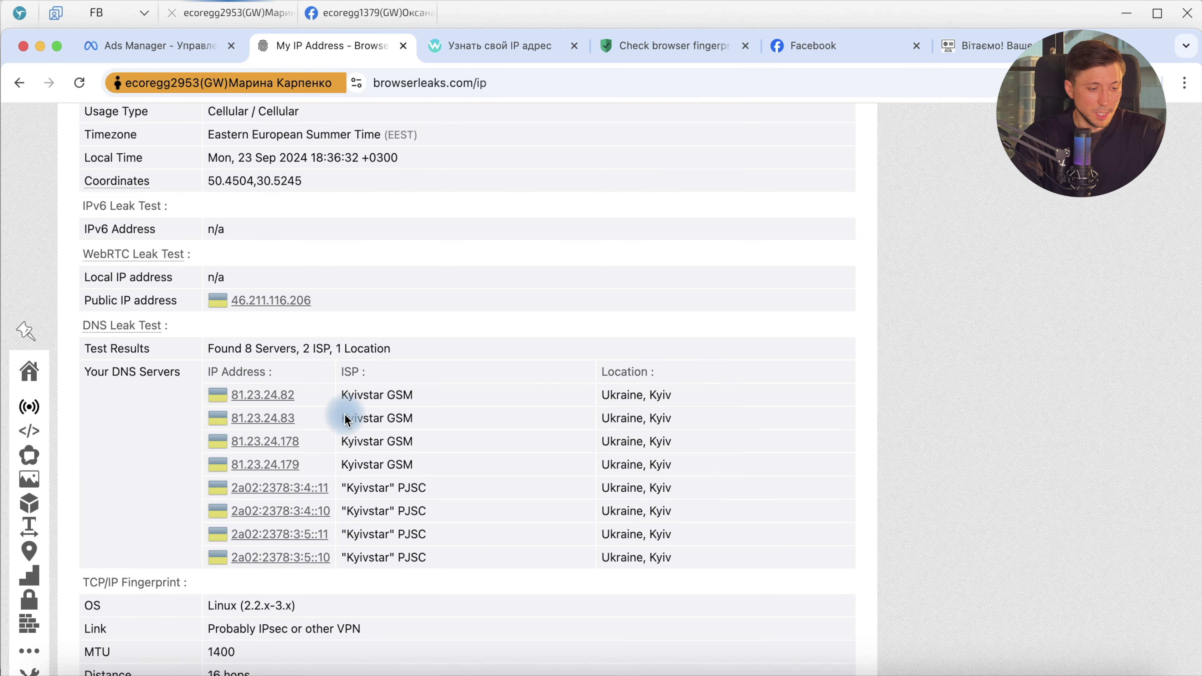
Compare the DNS servers listed by the leak test with the IP address and location details on browserleaks.com
drag(413, 397, 369, 401)
click(413, 465)
drag(434, 466, 198, 397)
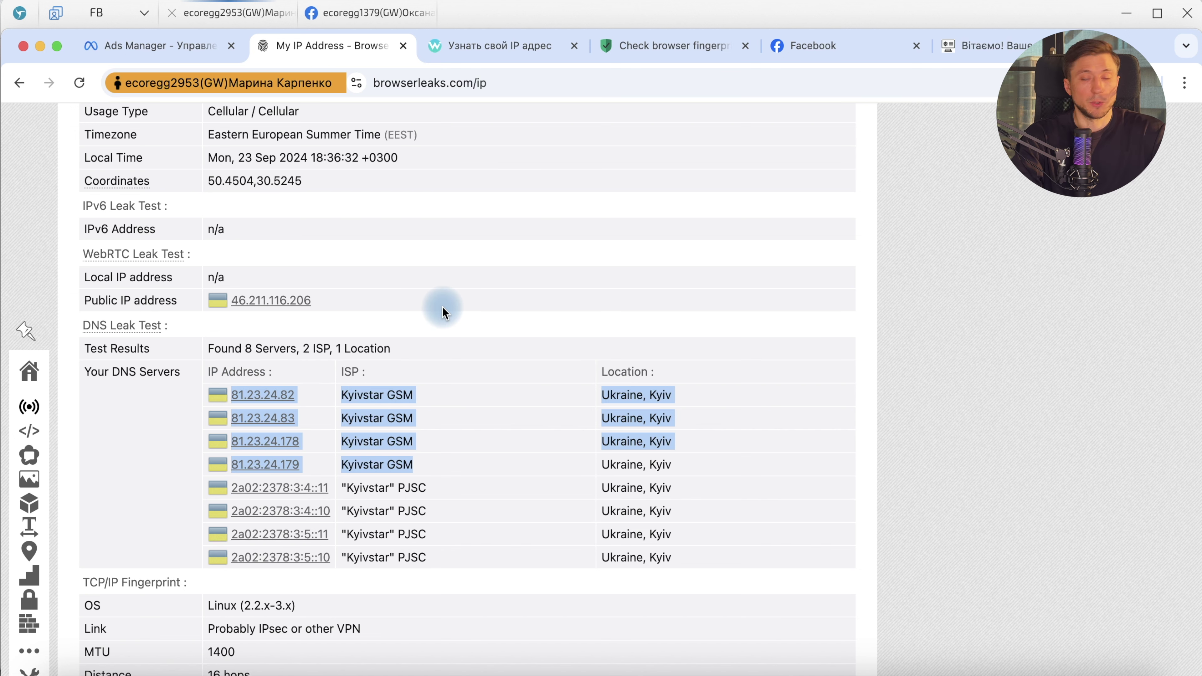
scroll(443, 313, up, 1)
scroll(444, 310, up, 4)
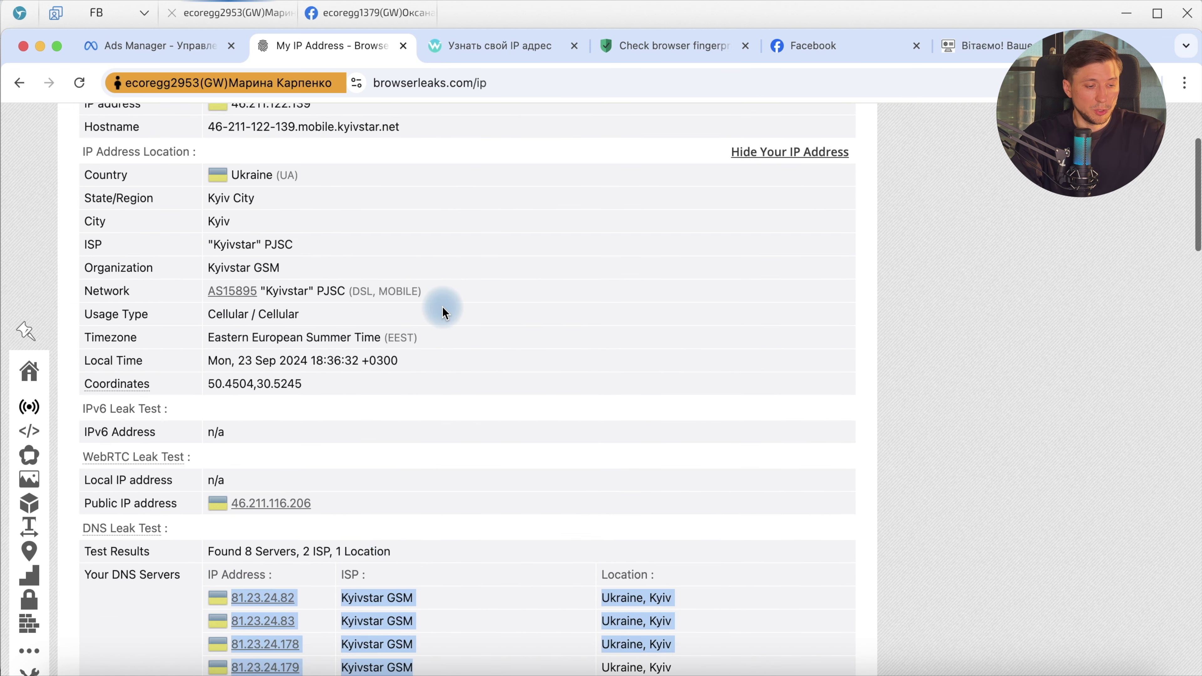
scroll(441, 331, down, 5)
drag(437, 423, 86, 323)
click(602, 438)
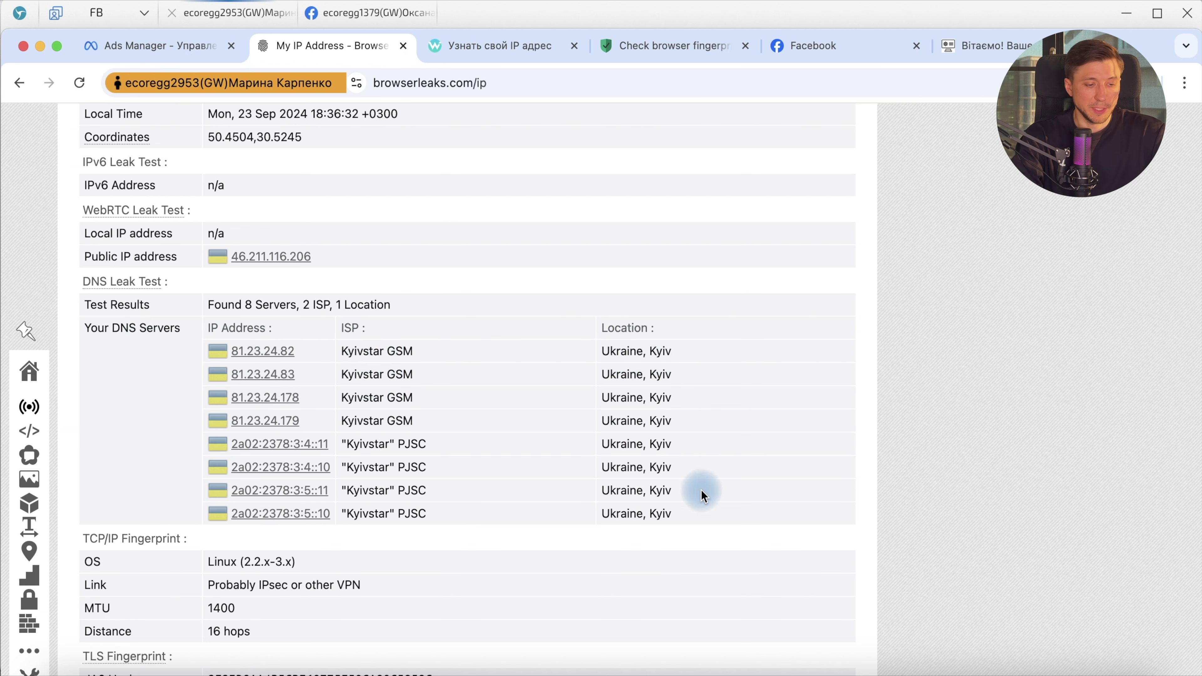
drag(684, 531, 96, 328)
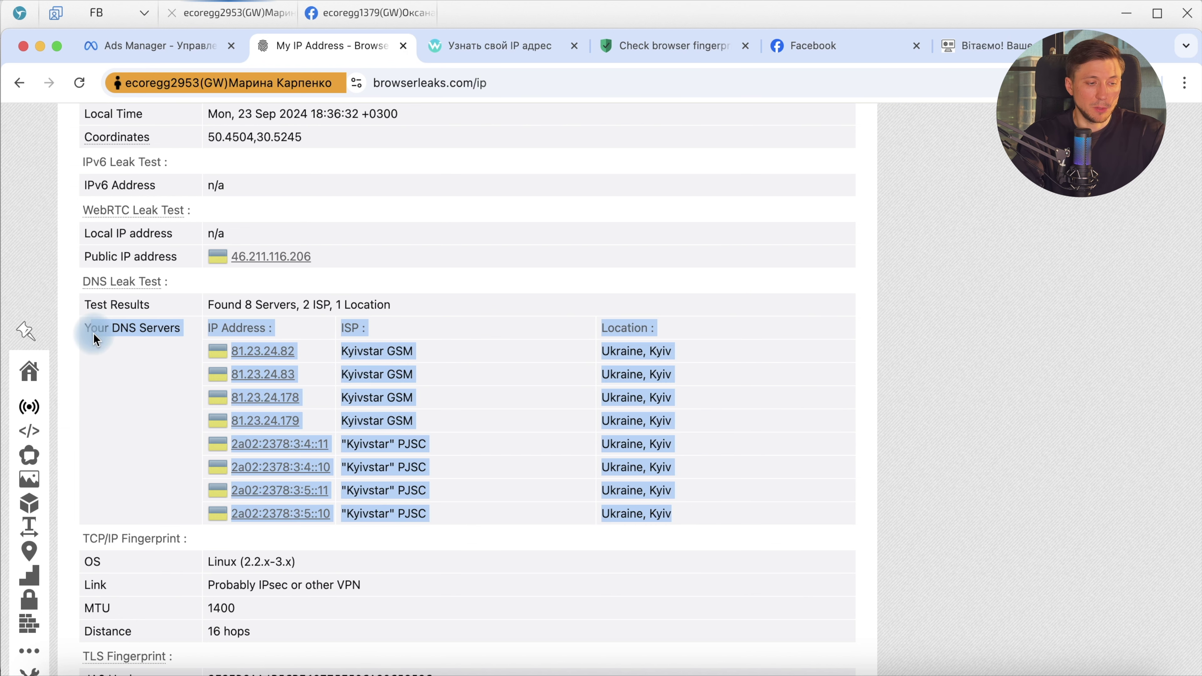
click(432, 238)
scroll(436, 239, up, 2)
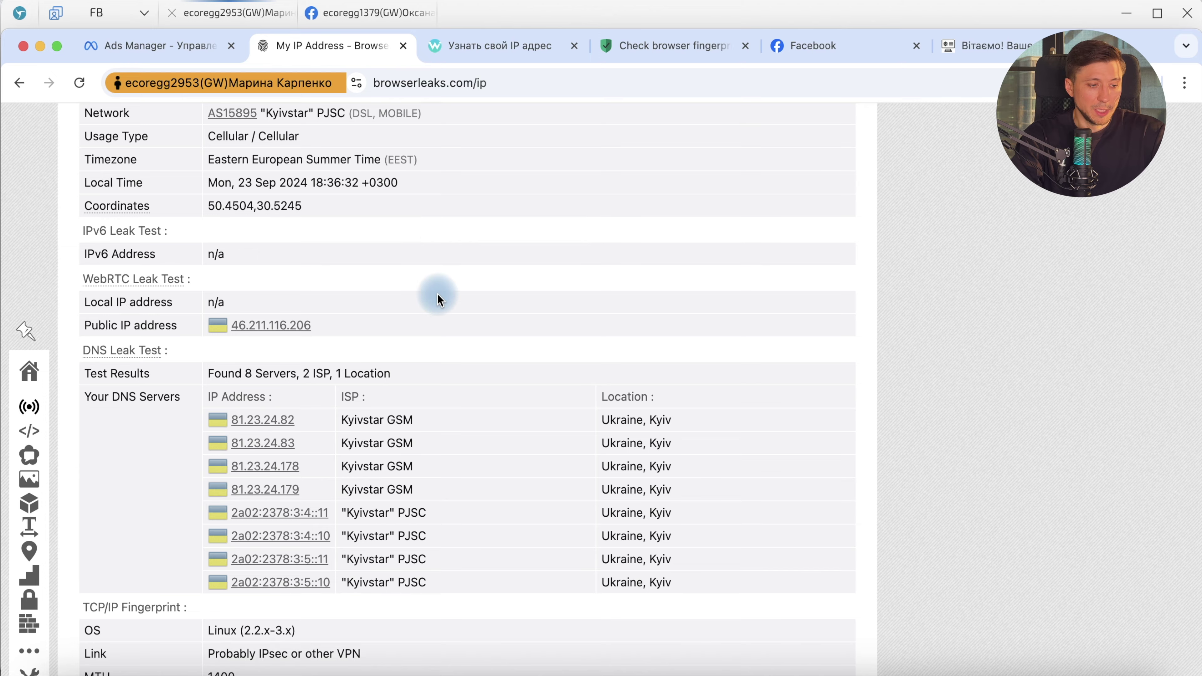
scroll(439, 298, up, 10)
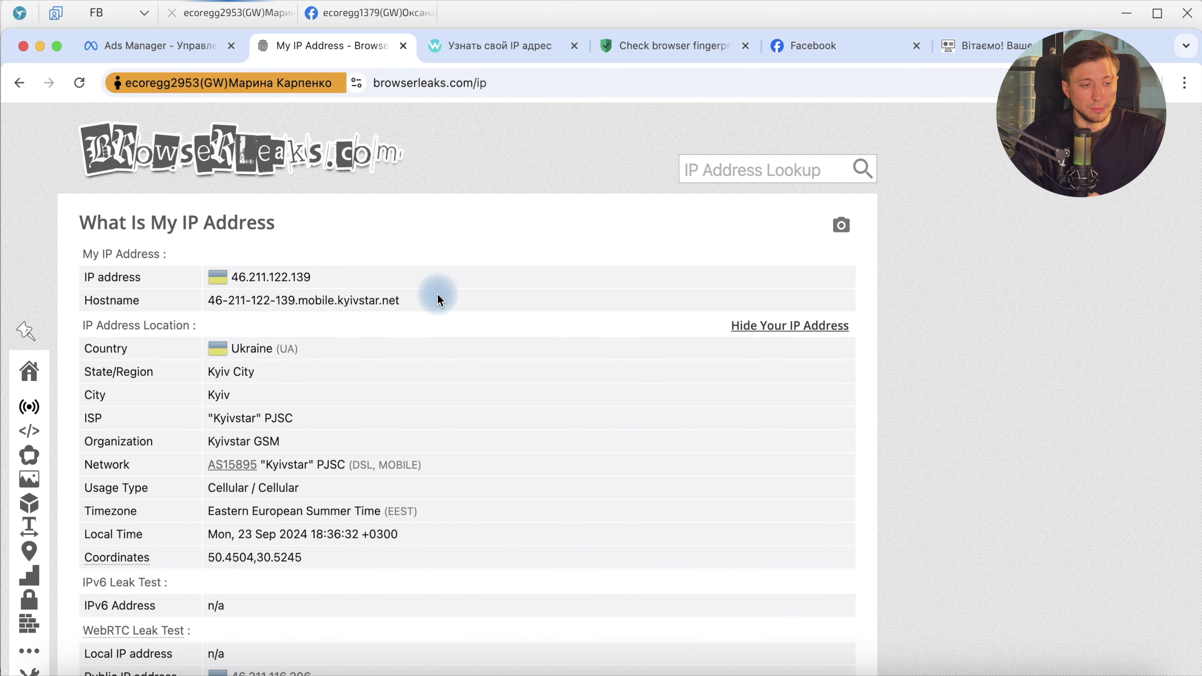
Dismiss the promotional popup on whoer.net and review the connection and anonymity details
click(497, 46)
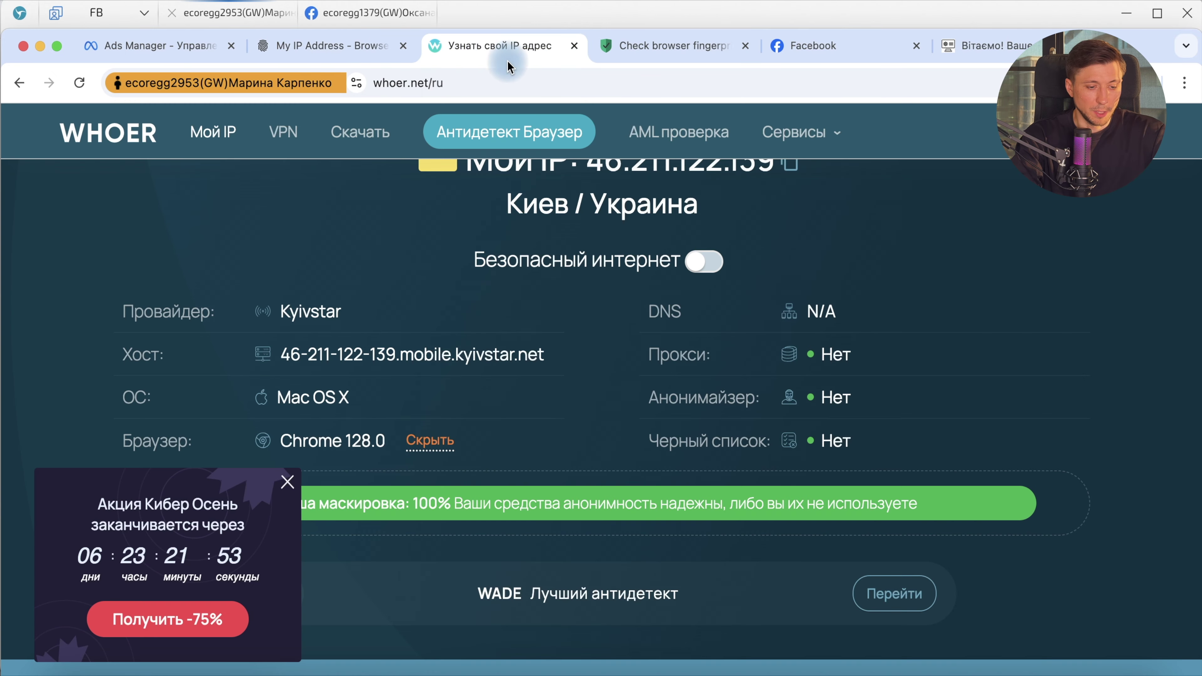
click(290, 483)
scroll(586, 527, down, 3)
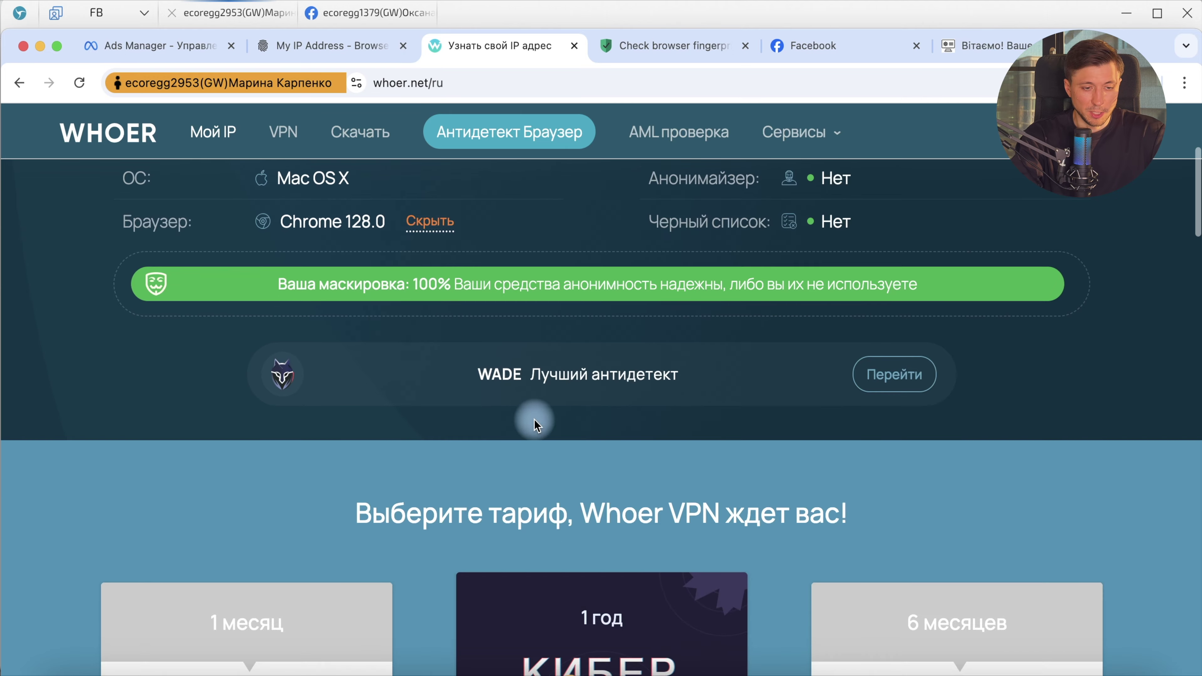
scroll(606, 417, up, 8)
Recheck the iphey.com fingerprint verdict and glance over the whoer.net and browserleaks.com results again
key(ctrl+Tab)
scroll(551, 497, up, 1)
scroll(521, 426, down, 1)
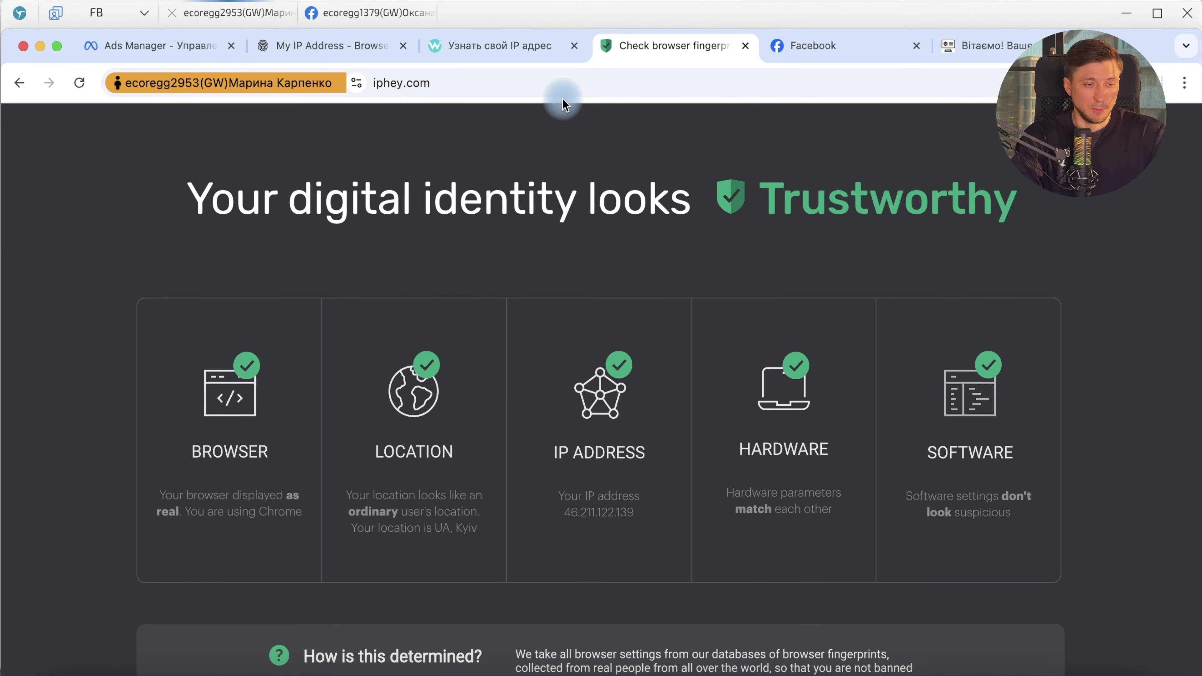
click(497, 45)
click(331, 45)
click(677, 46)
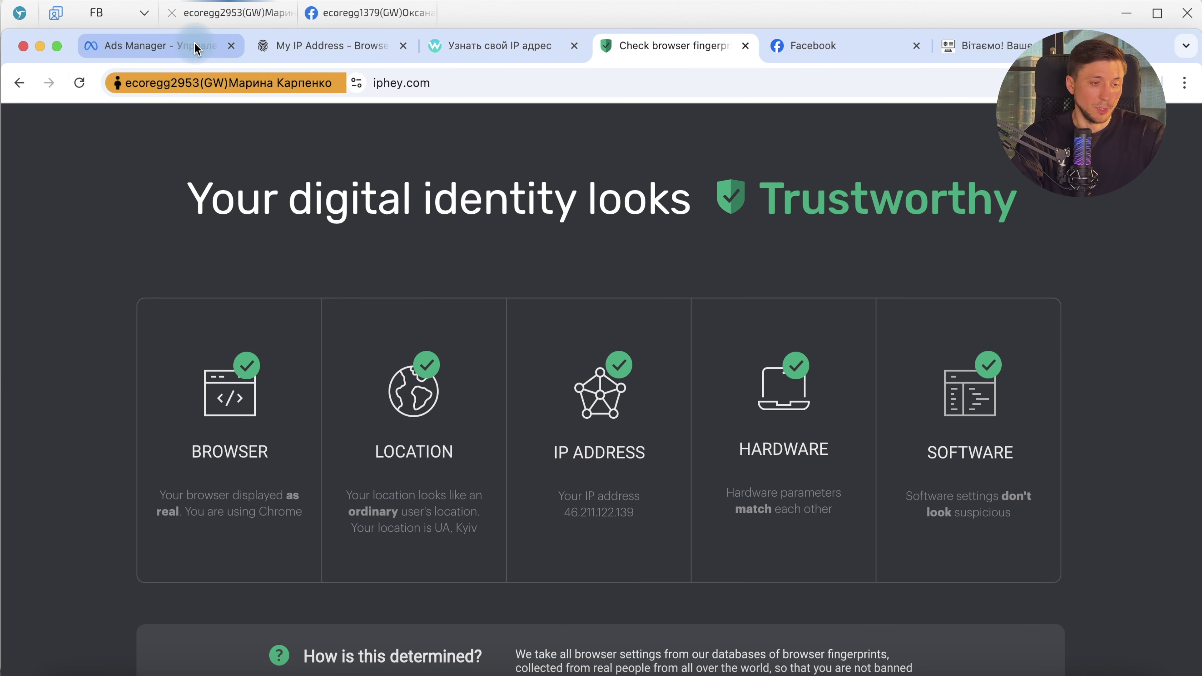
Look through the account's Facebook profile page and friends section, and switch to its Ads Manager campaigns page
click(800, 45)
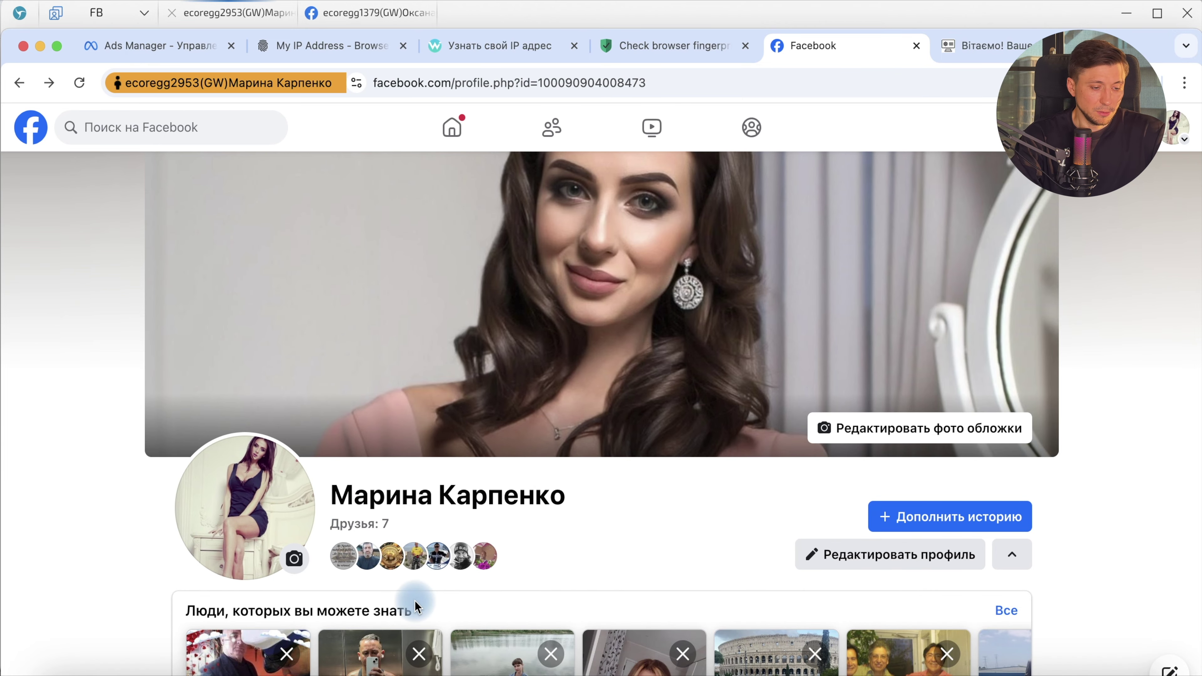
scroll(416, 599, down, 2)
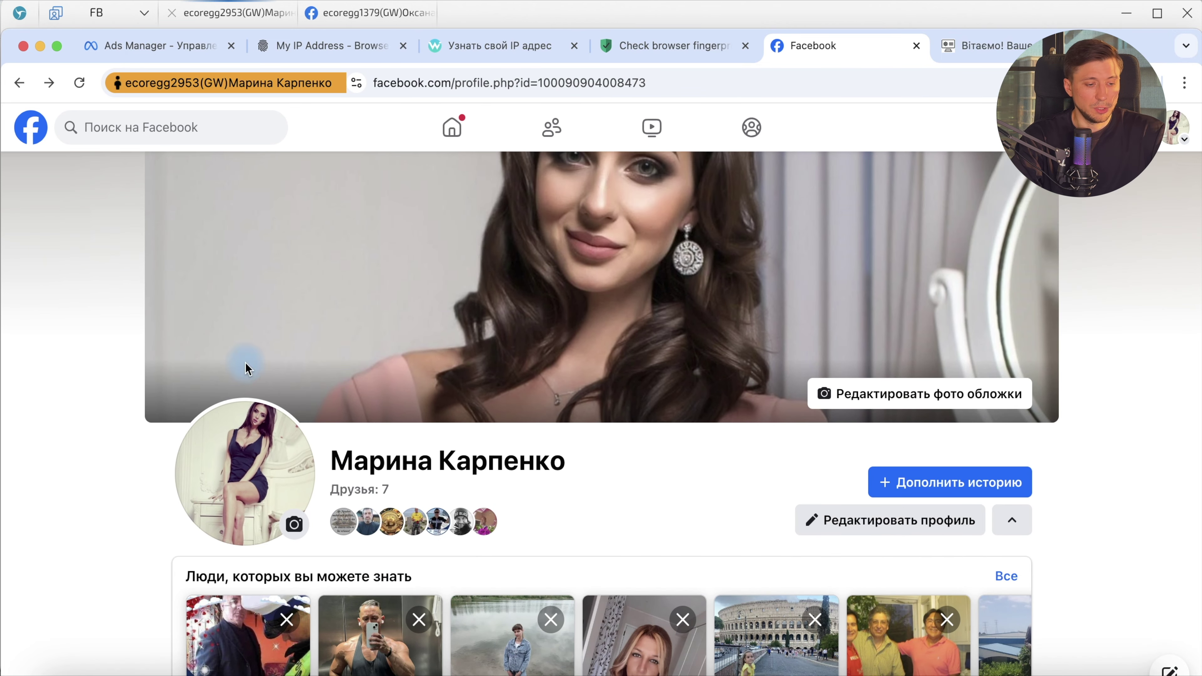
scroll(247, 366, down, 15)
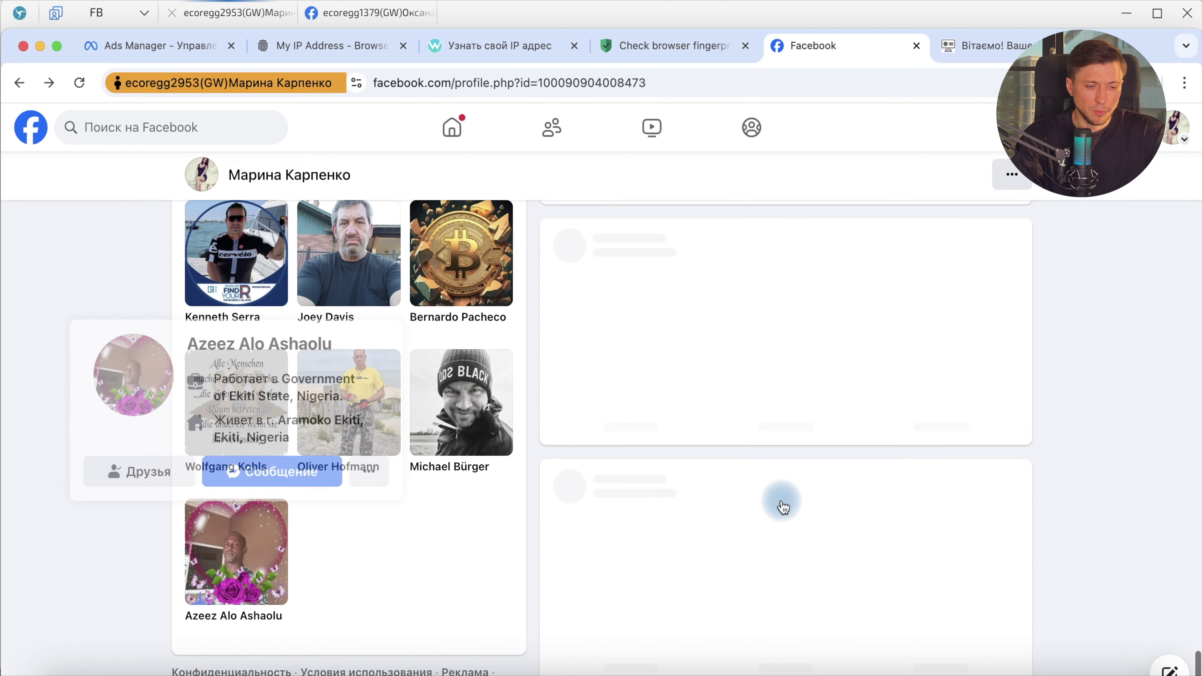
scroll(778, 502, up, 7)
scroll(793, 454, up, 20)
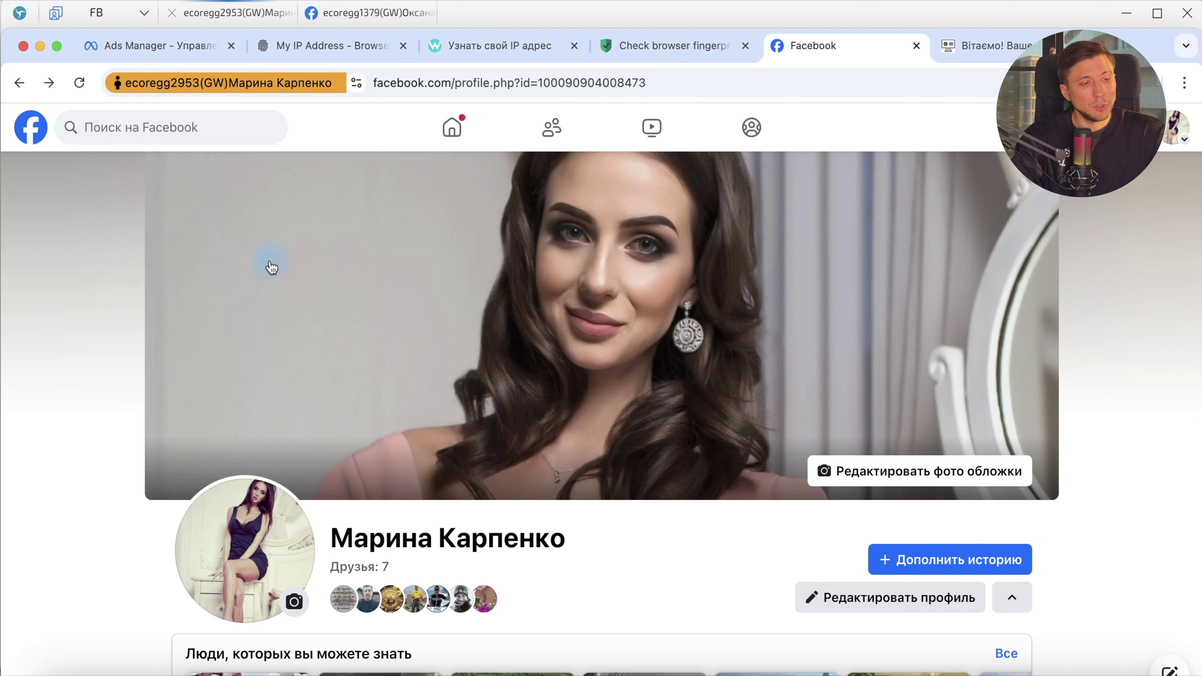
click(161, 57)
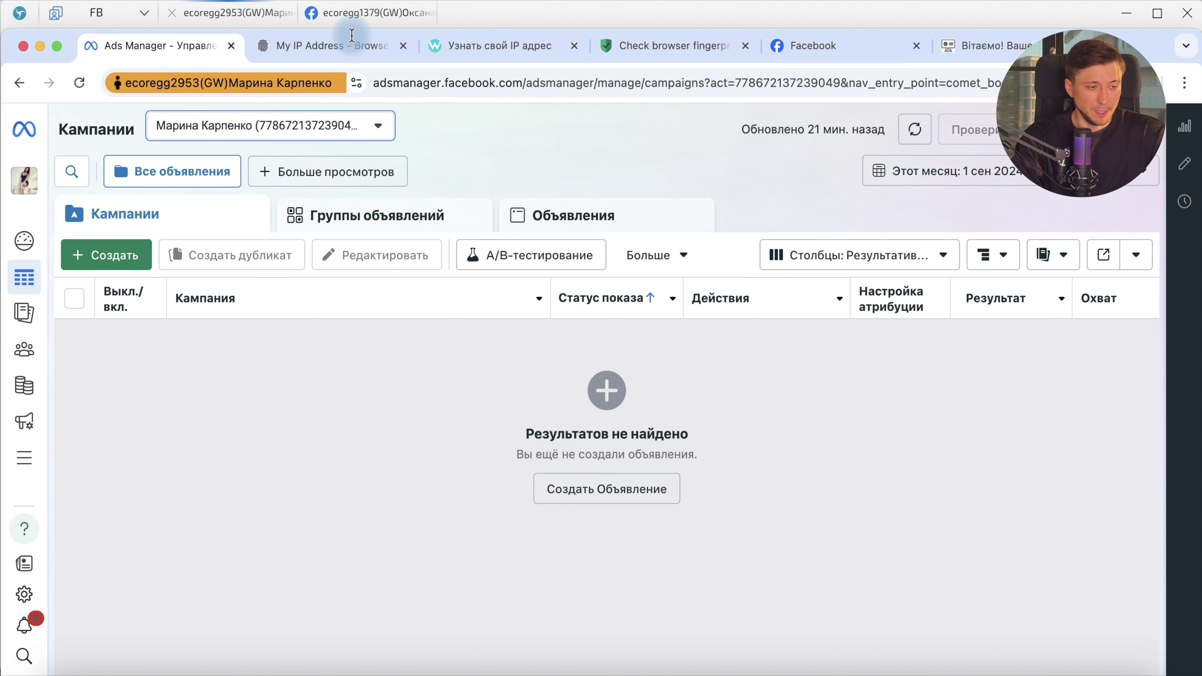
Compare the ad accounts available in the first session's Ads Manager with the second session's Facebook profile page
click(362, 131)
click(172, 478)
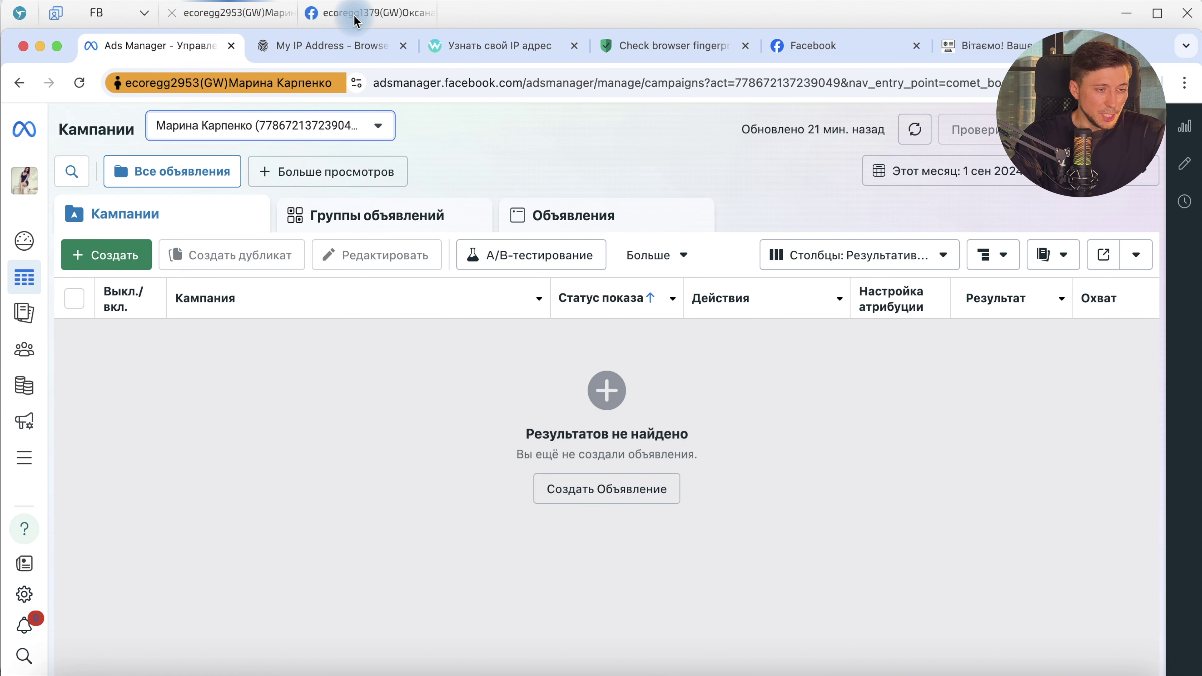
click(356, 18)
scroll(483, 568, down, 10)
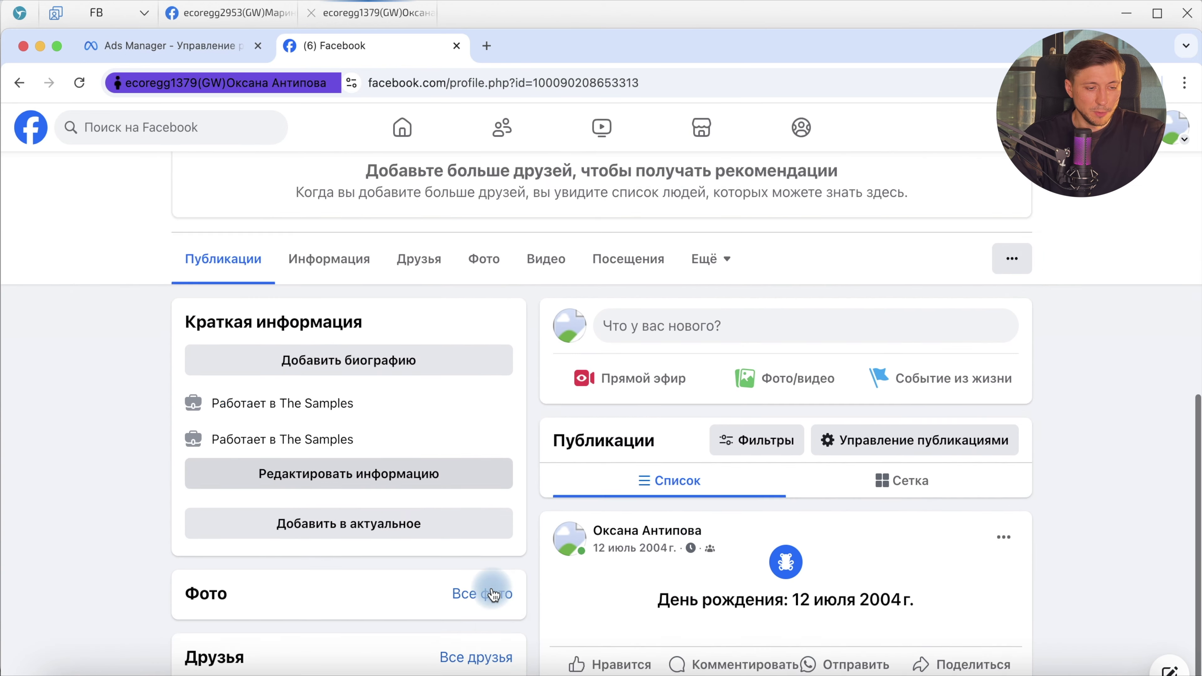
scroll(494, 595, up, 10)
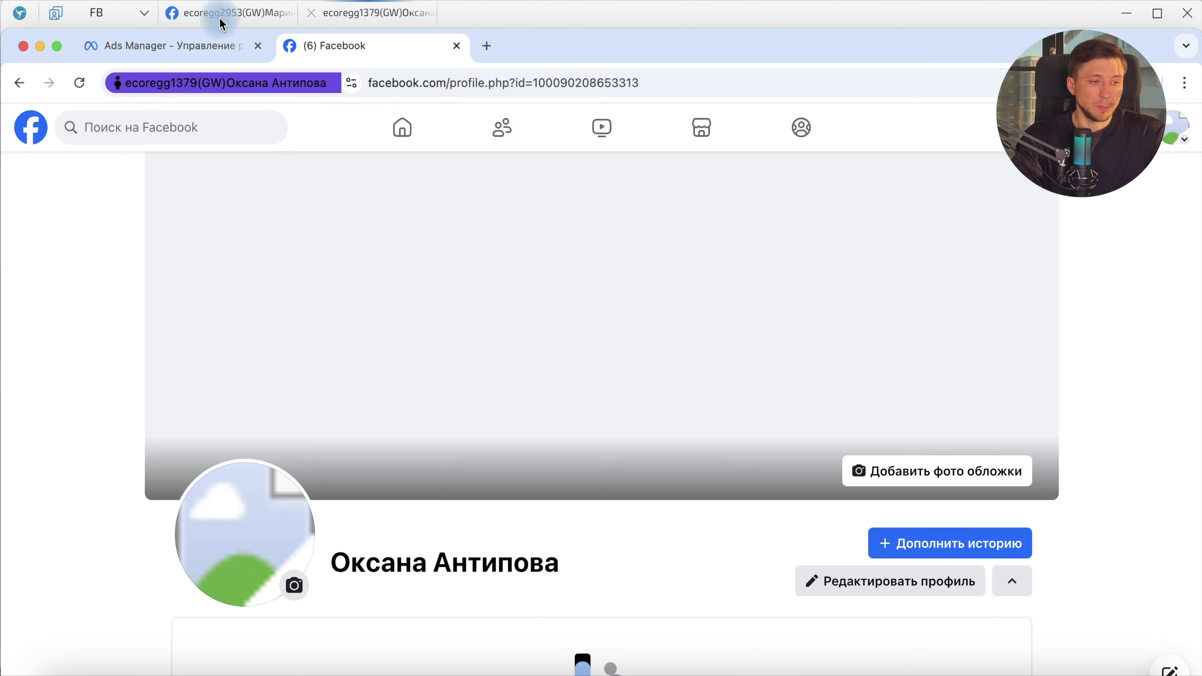
click(222, 20)
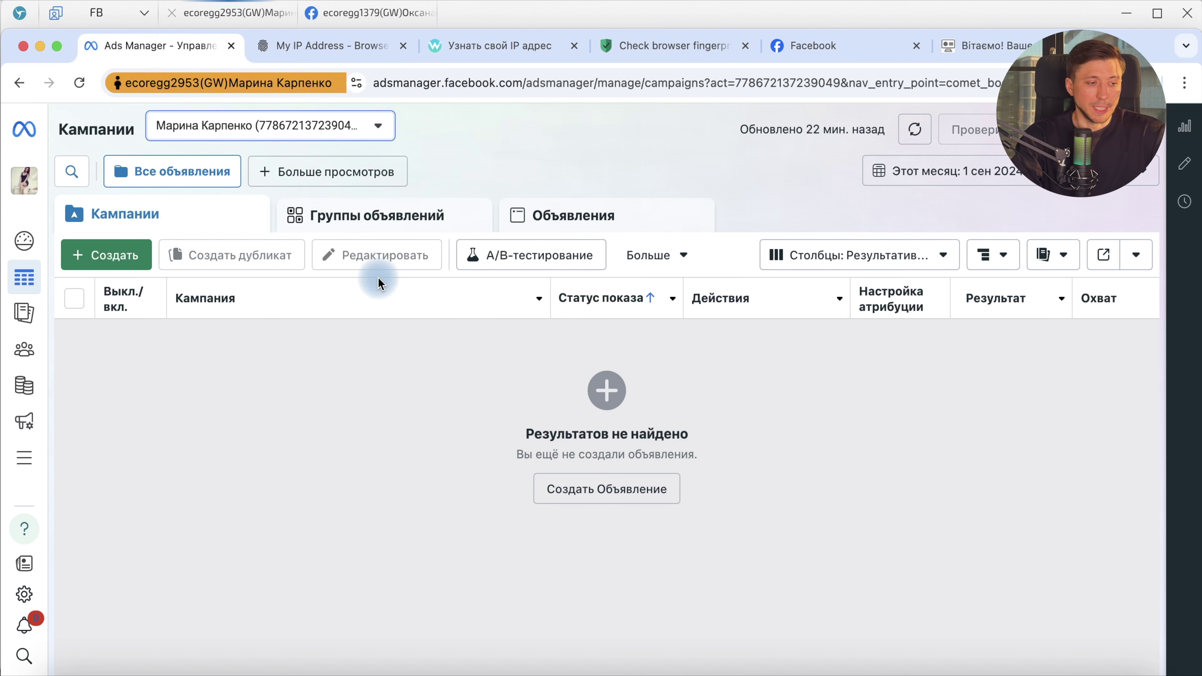
click(334, 134)
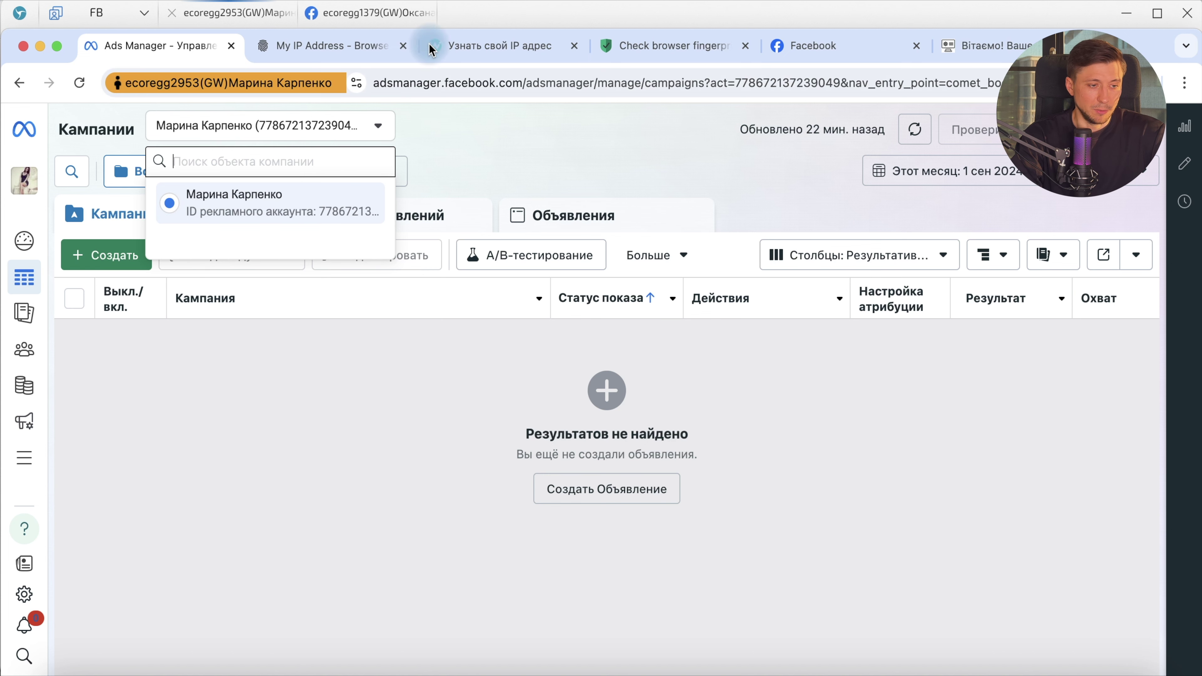
click(367, 14)
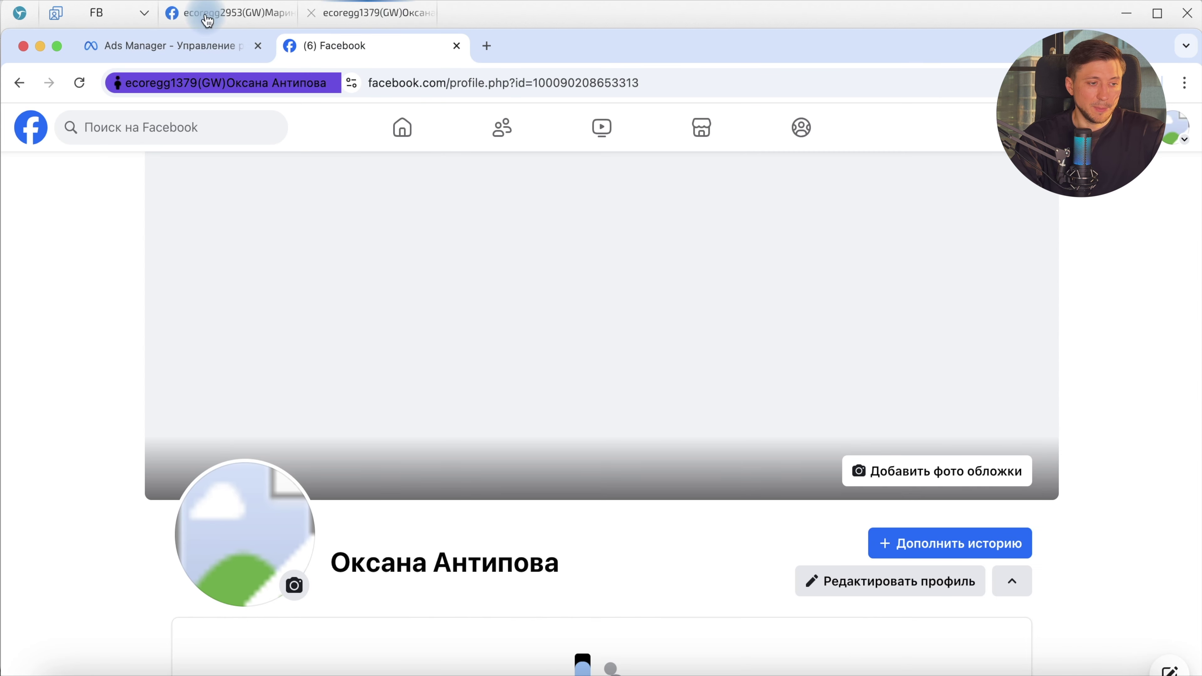
Copy the first account's Facebook profile address and open it in a new tab of the second account's session
click(207, 20)
click(814, 46)
click(504, 84)
key(ctrl+c)
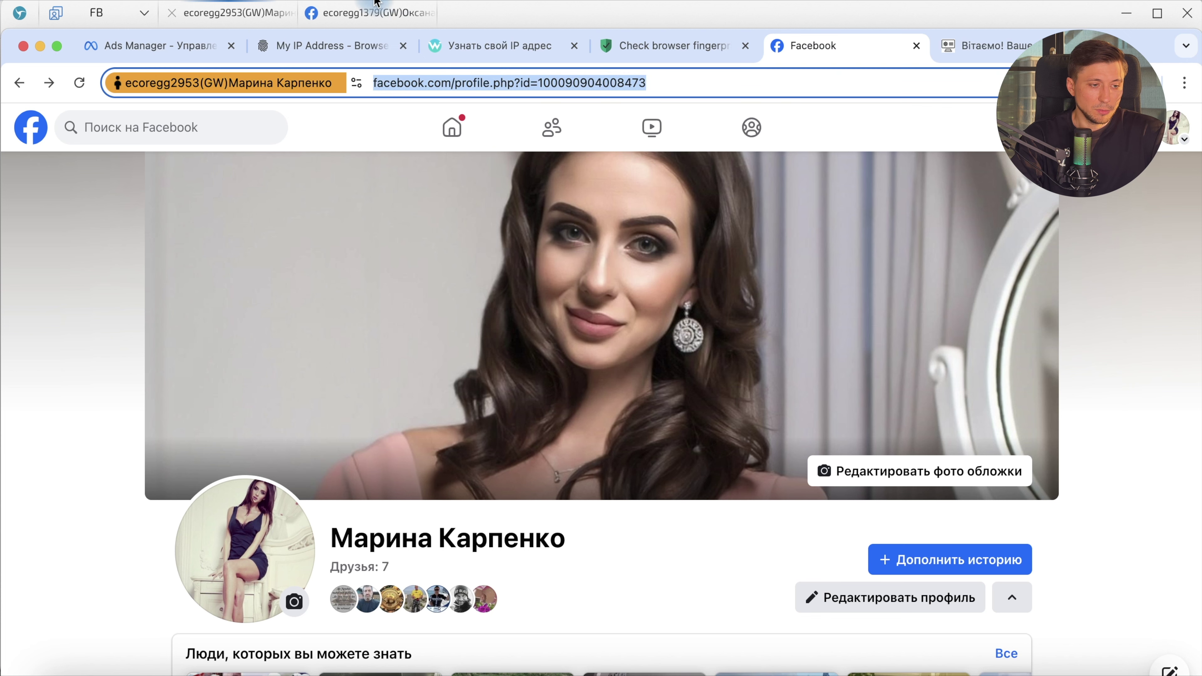
click(370, 22)
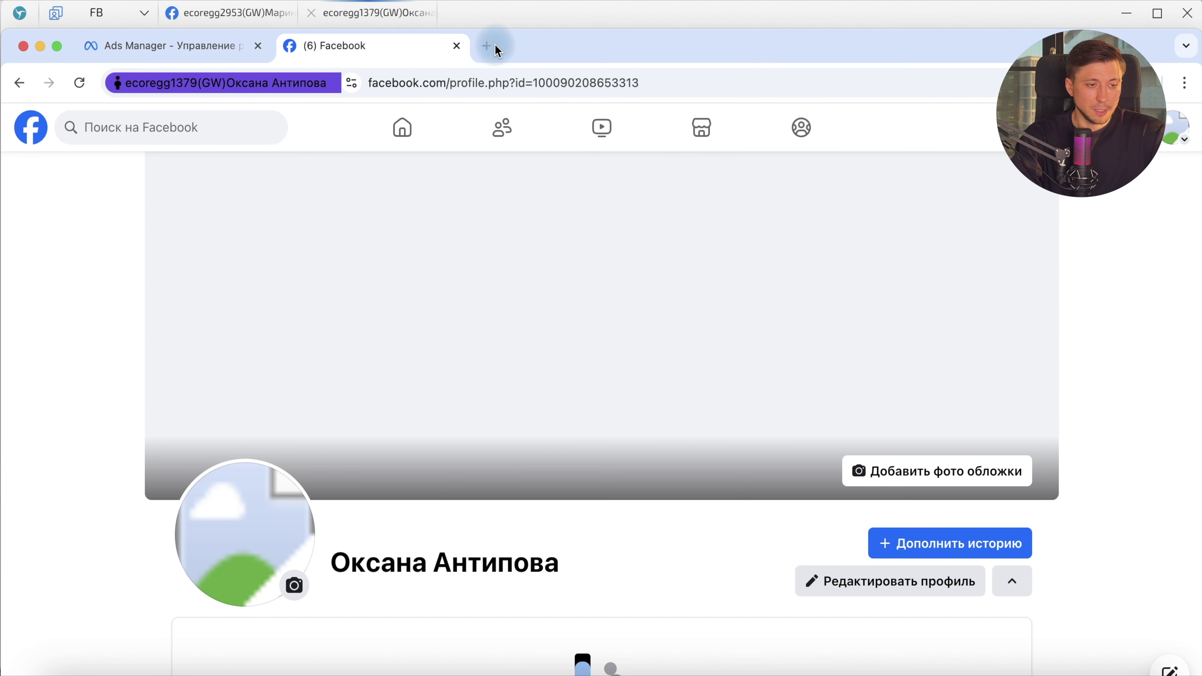
click(491, 46)
key(ctrl+v)
key(Return)
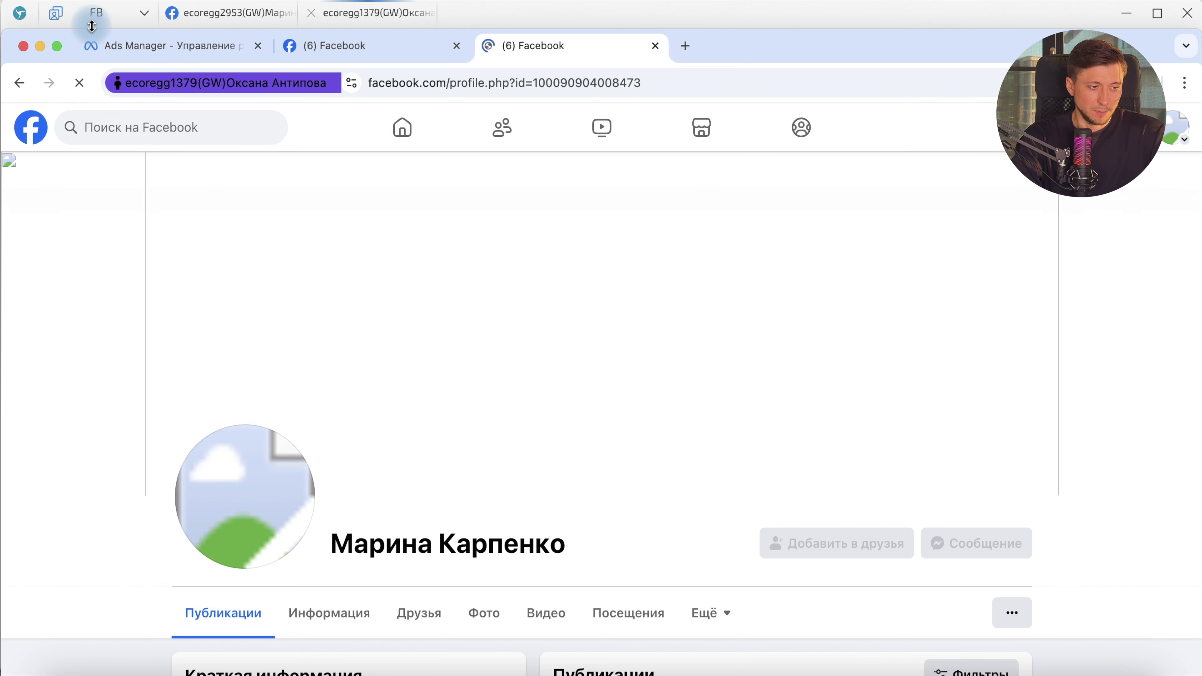
Send a friend request from the second account to the first account and accept it in the first account's session
click(95, 13)
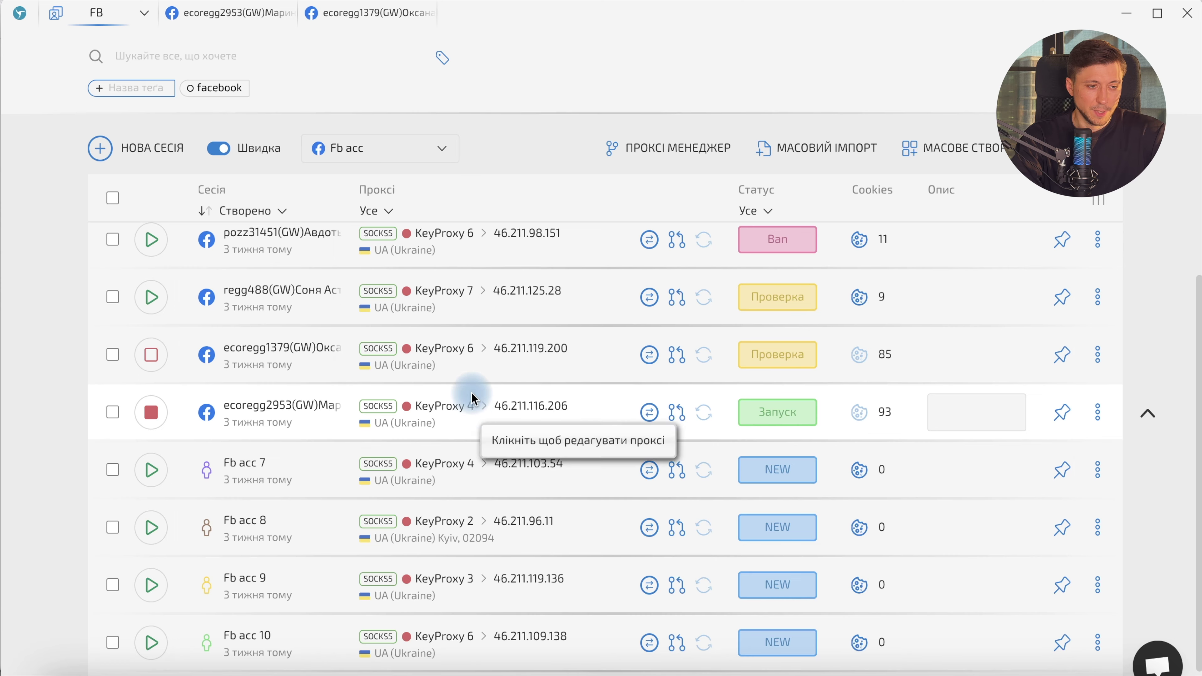
click(375, 13)
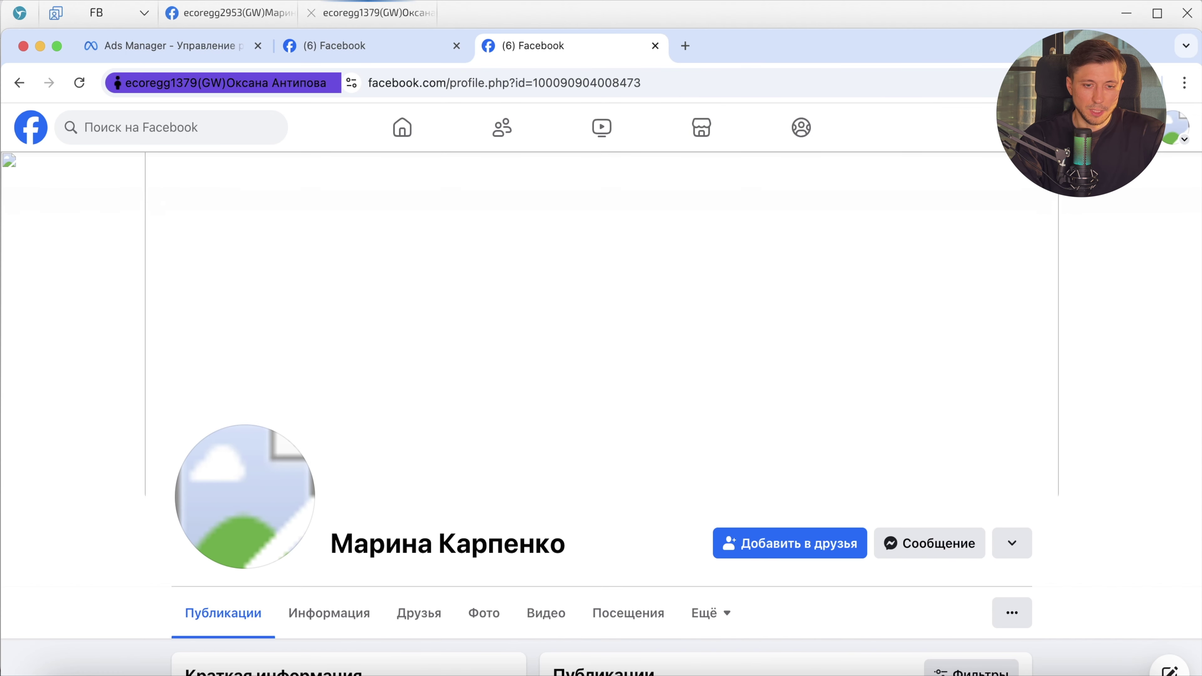
click(903, 455)
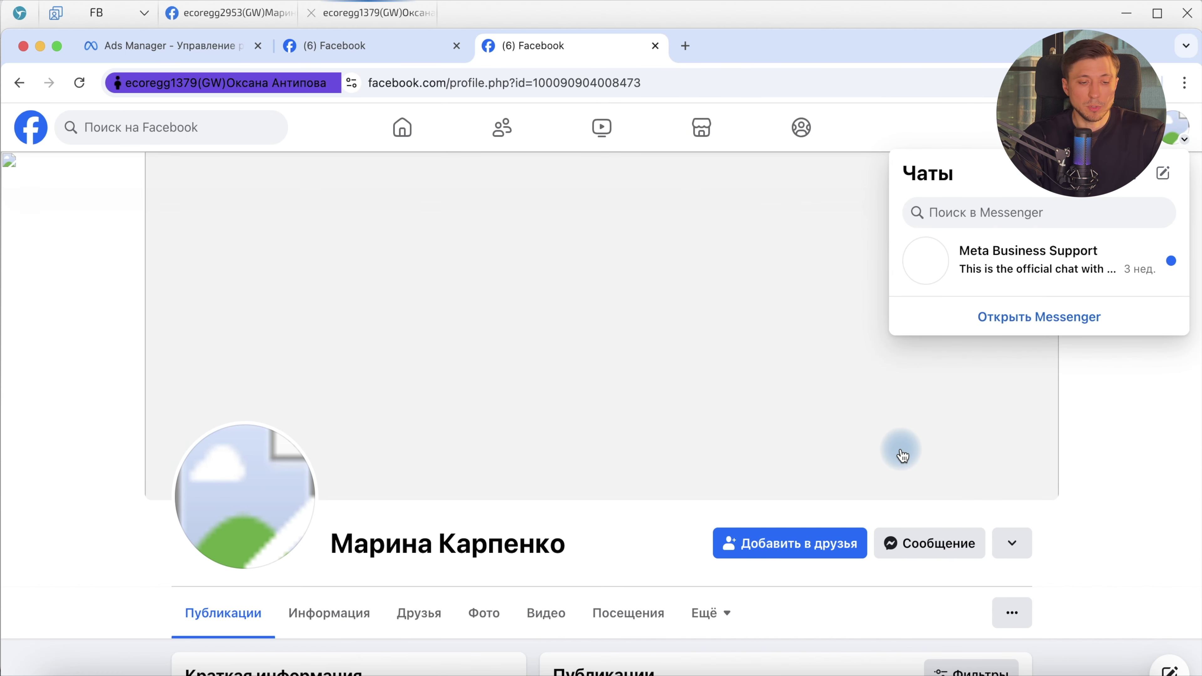
click(871, 506)
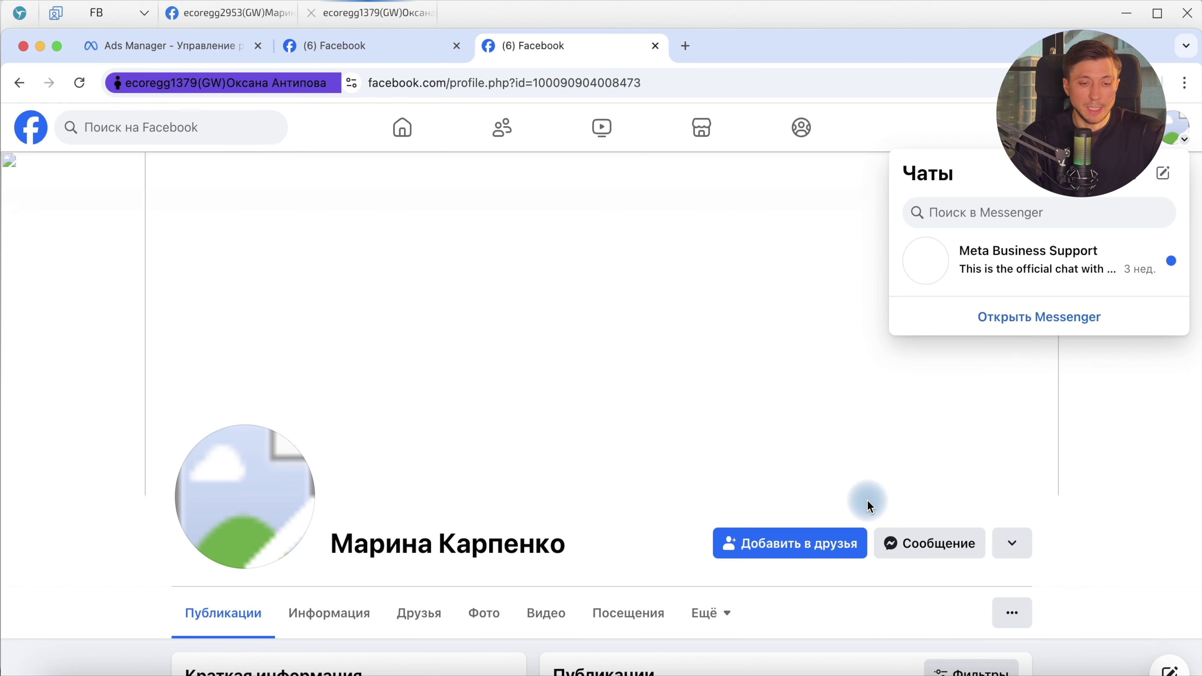
click(817, 549)
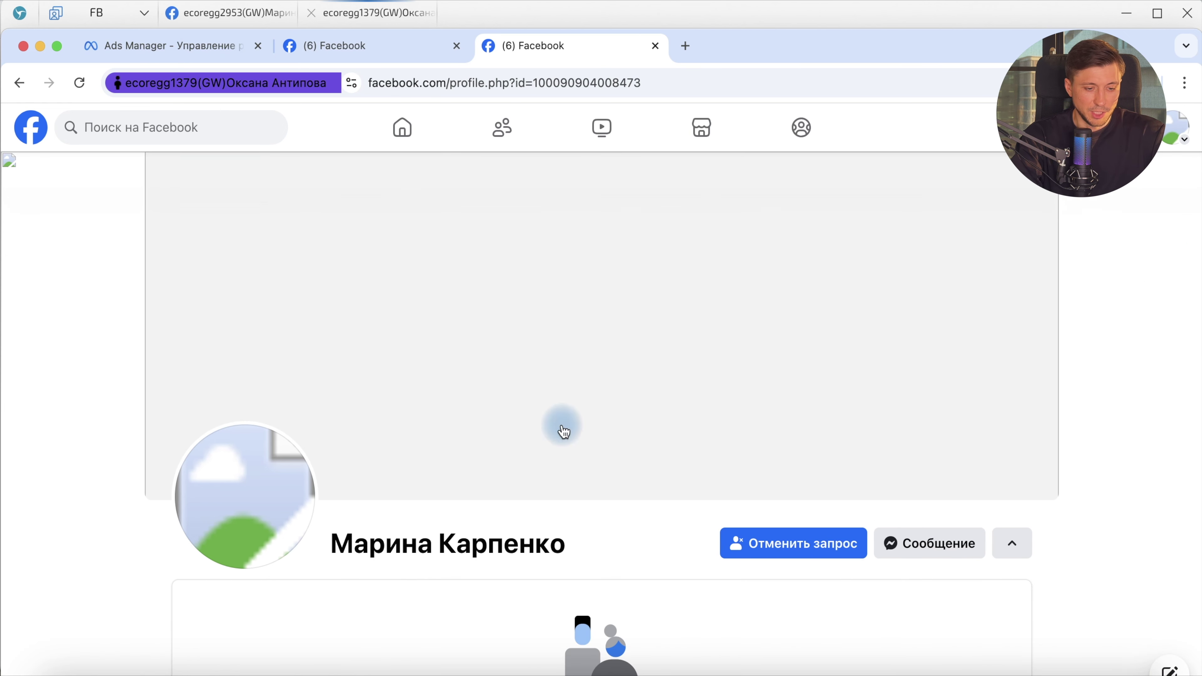
scroll(794, 502, down, 8)
scroll(799, 509, up, 8)
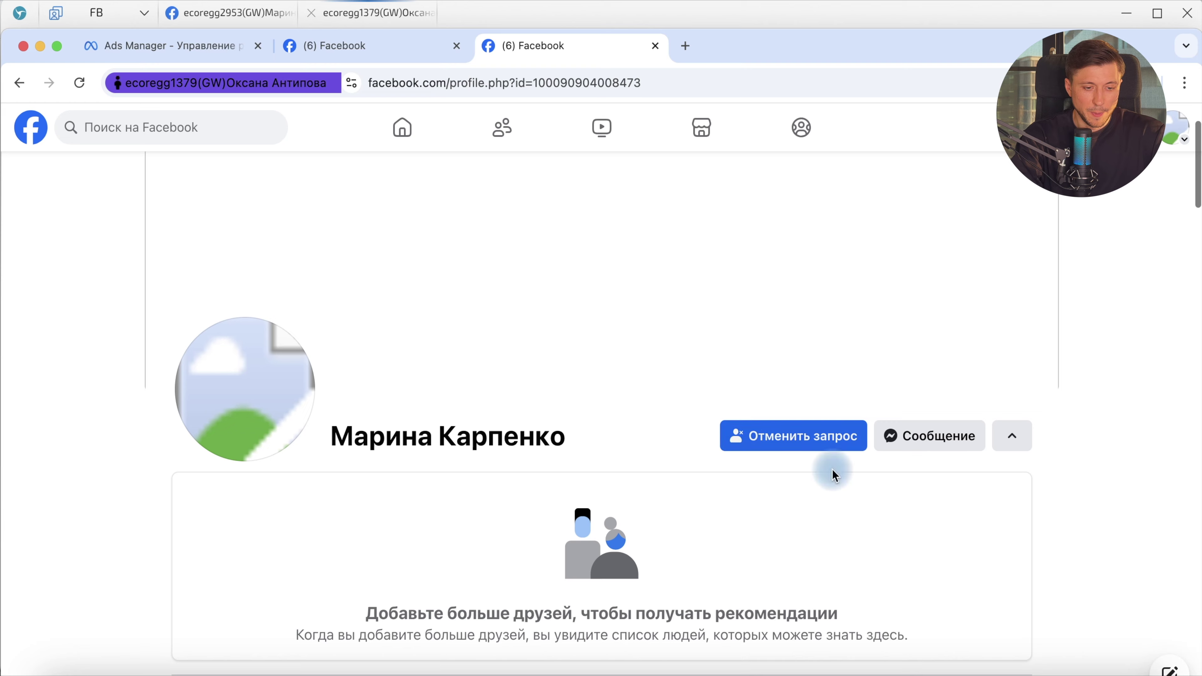
click(206, 15)
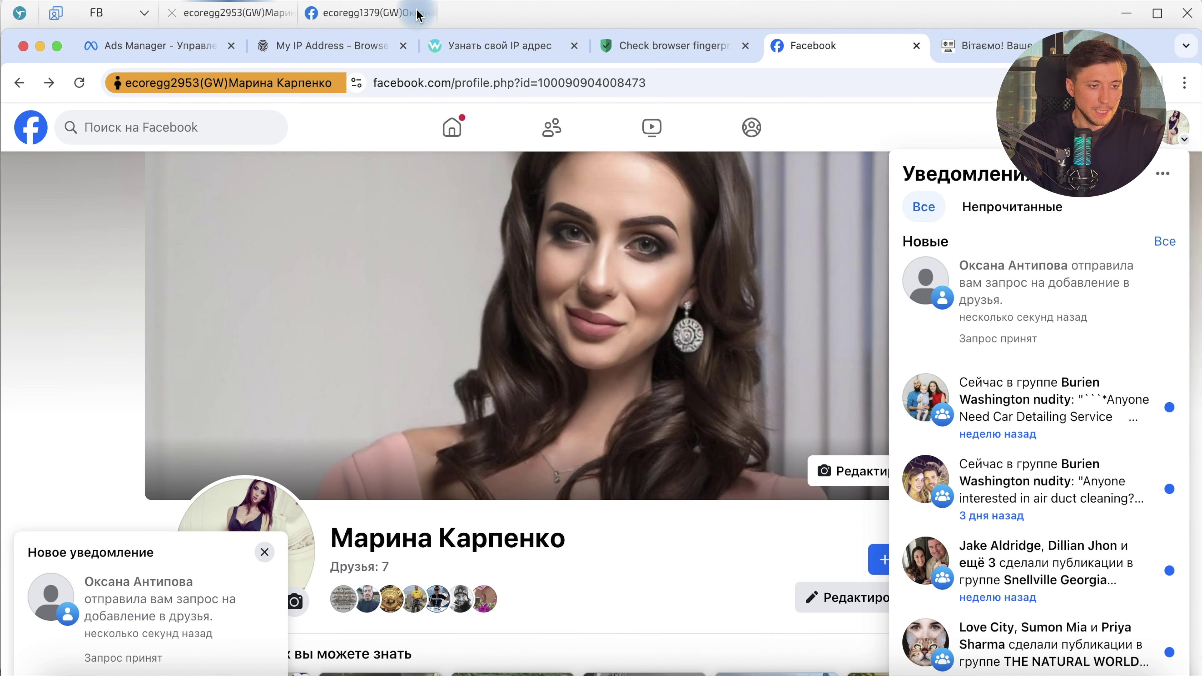
click(353, 15)
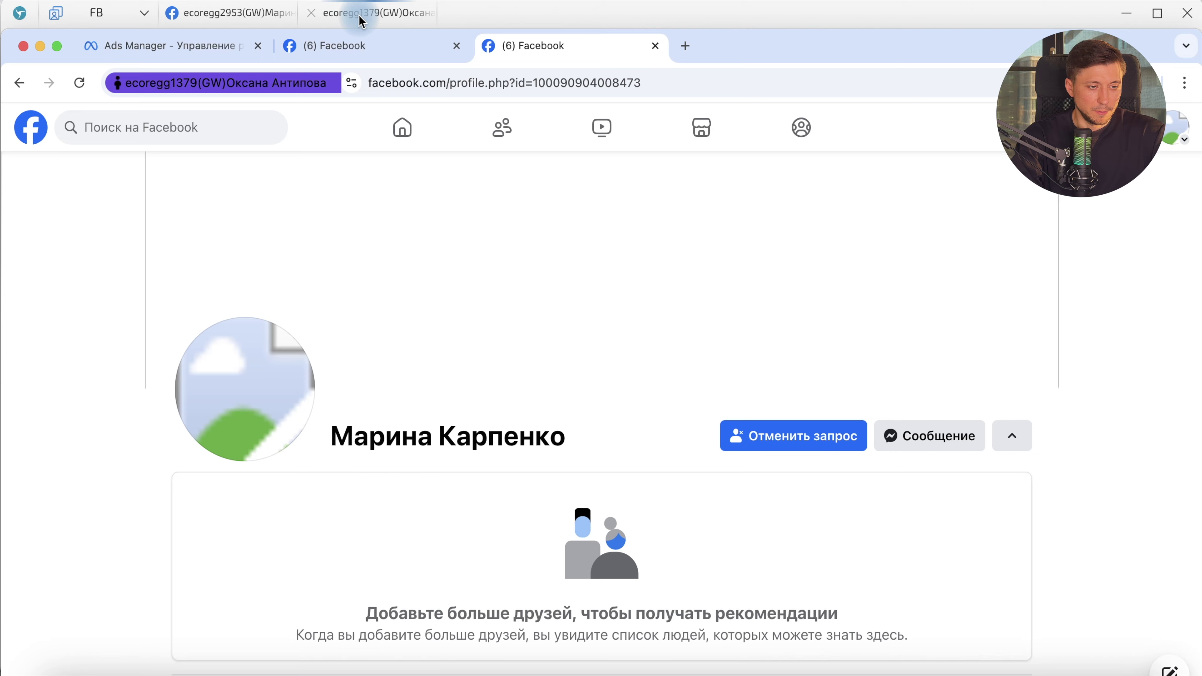
Add the first account's owner by full name as an advertiser in the second account's ad account roles
click(222, 45)
scroll(534, 538, down, 3)
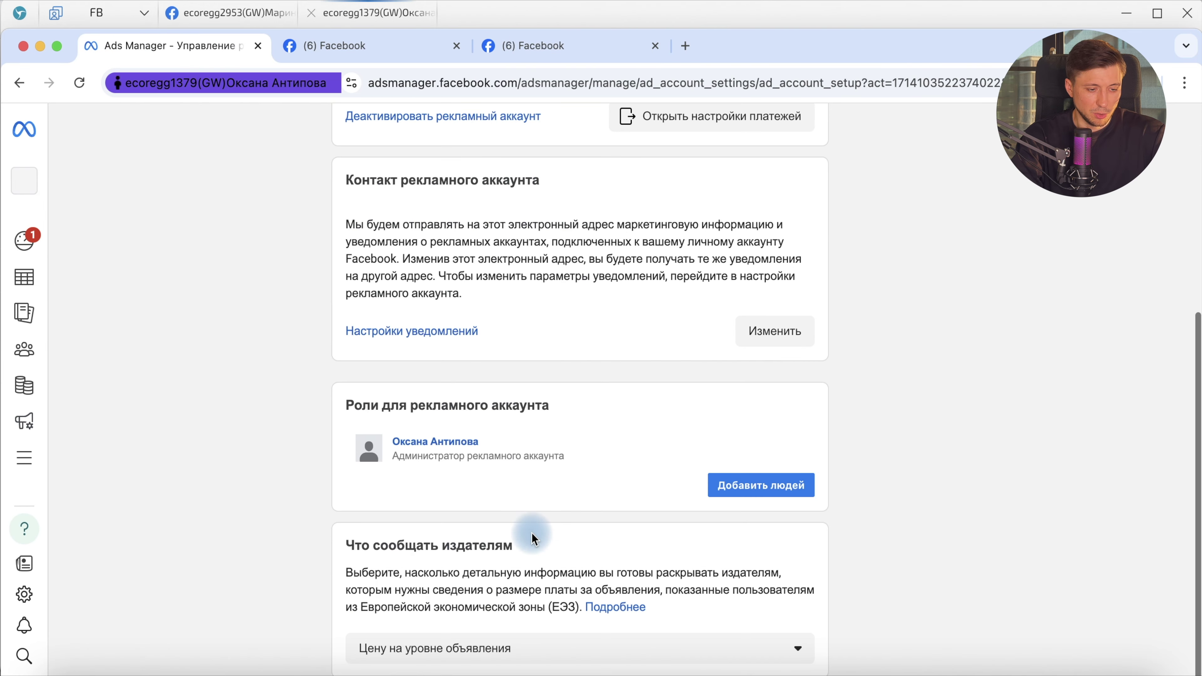
click(786, 492)
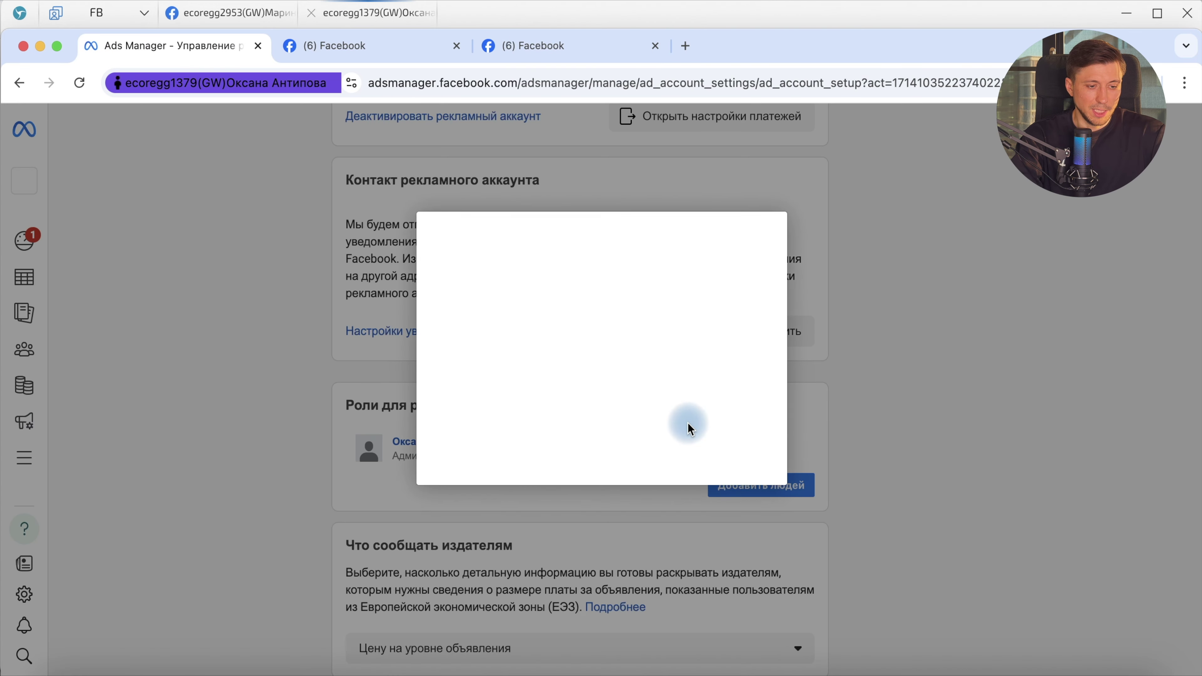
click(227, 13)
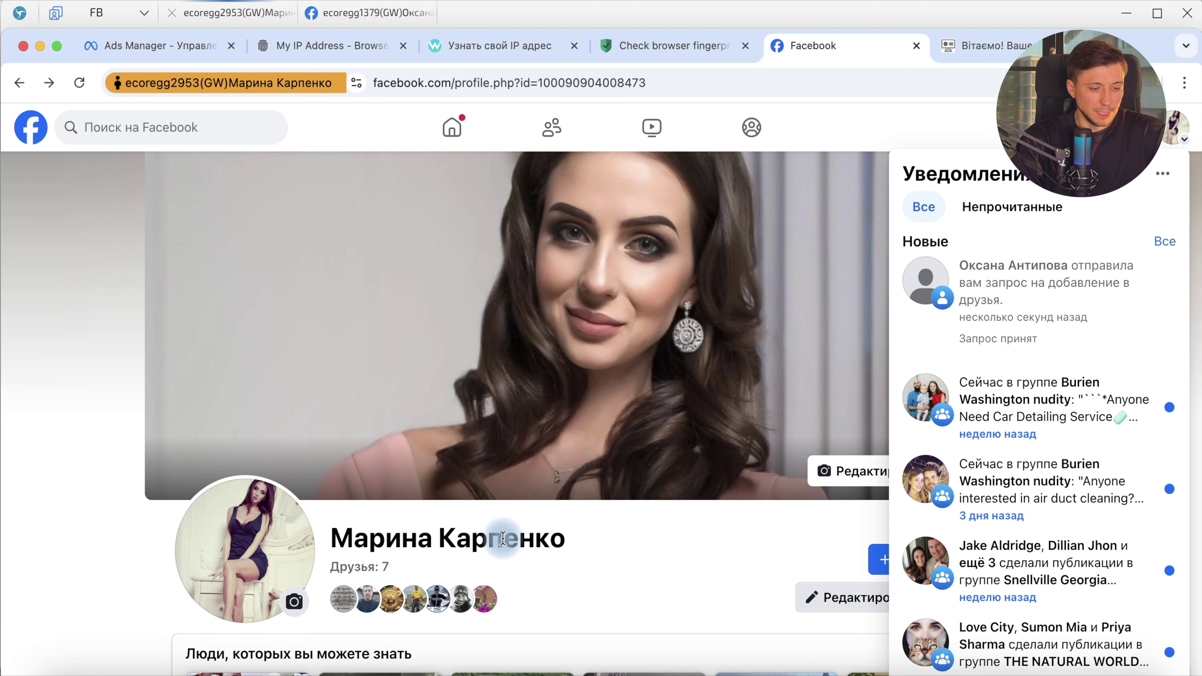
triple_click(503, 539)
key(ctrl+c)
click(374, 15)
key(ctrl+v)
click(551, 334)
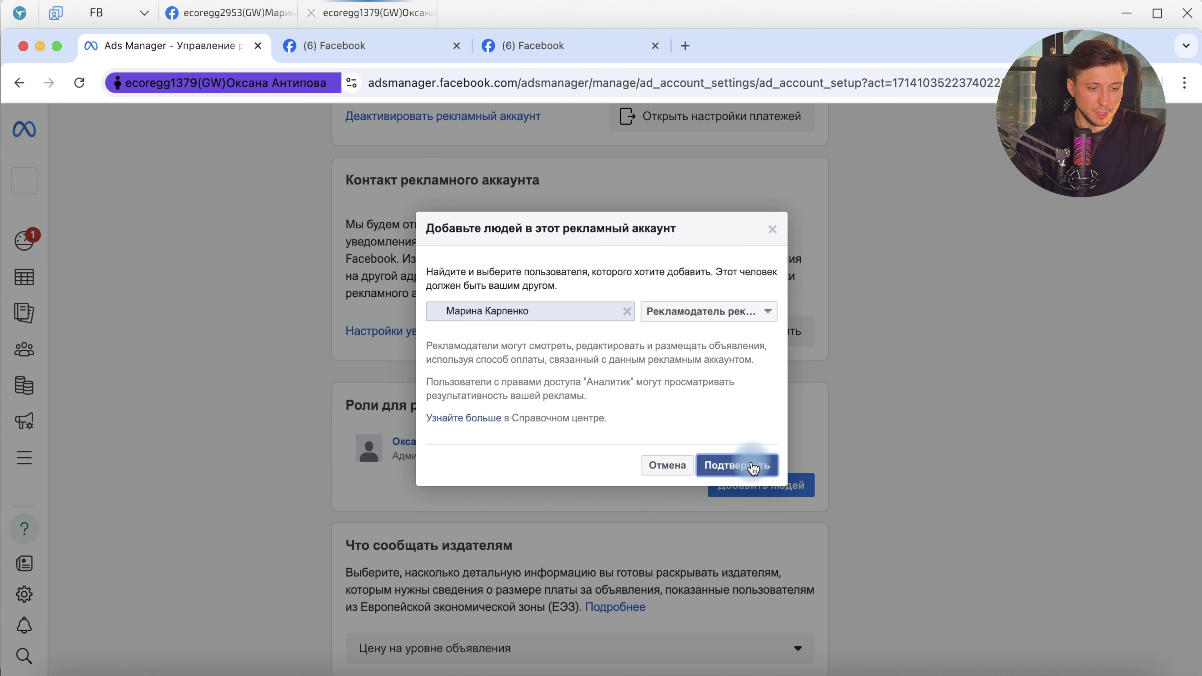
click(736, 466)
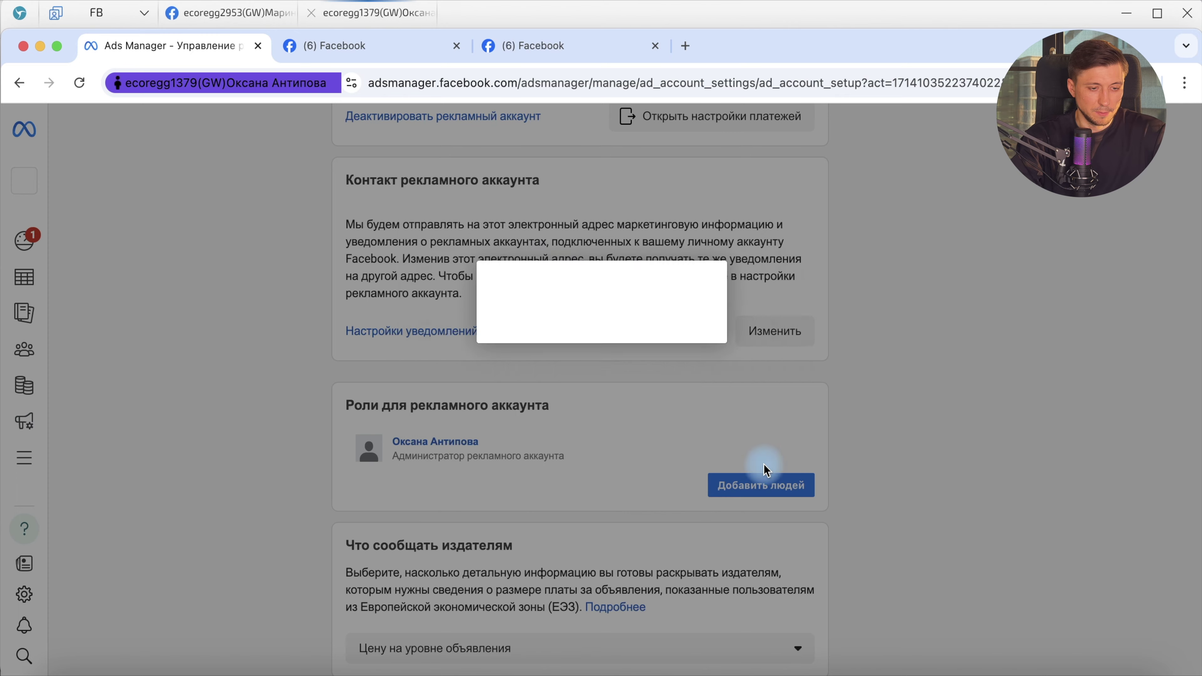
Reload Ads Manager in the first account's session and switch it to the second account's shared ad account
click(227, 13)
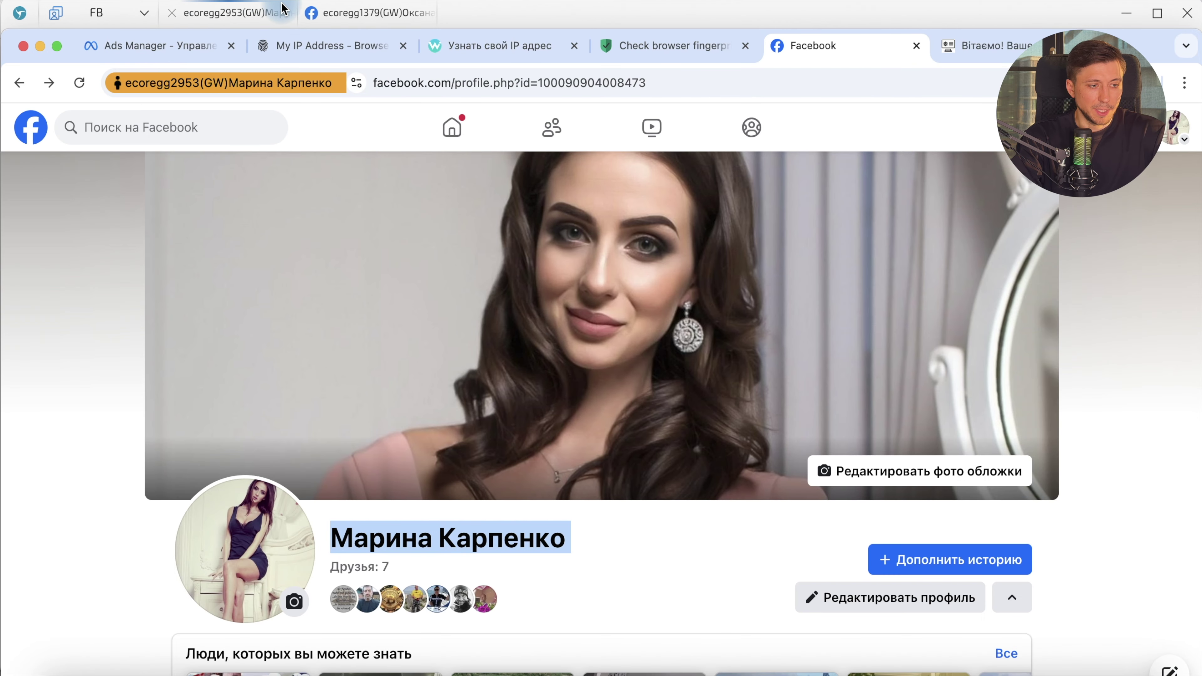
click(173, 46)
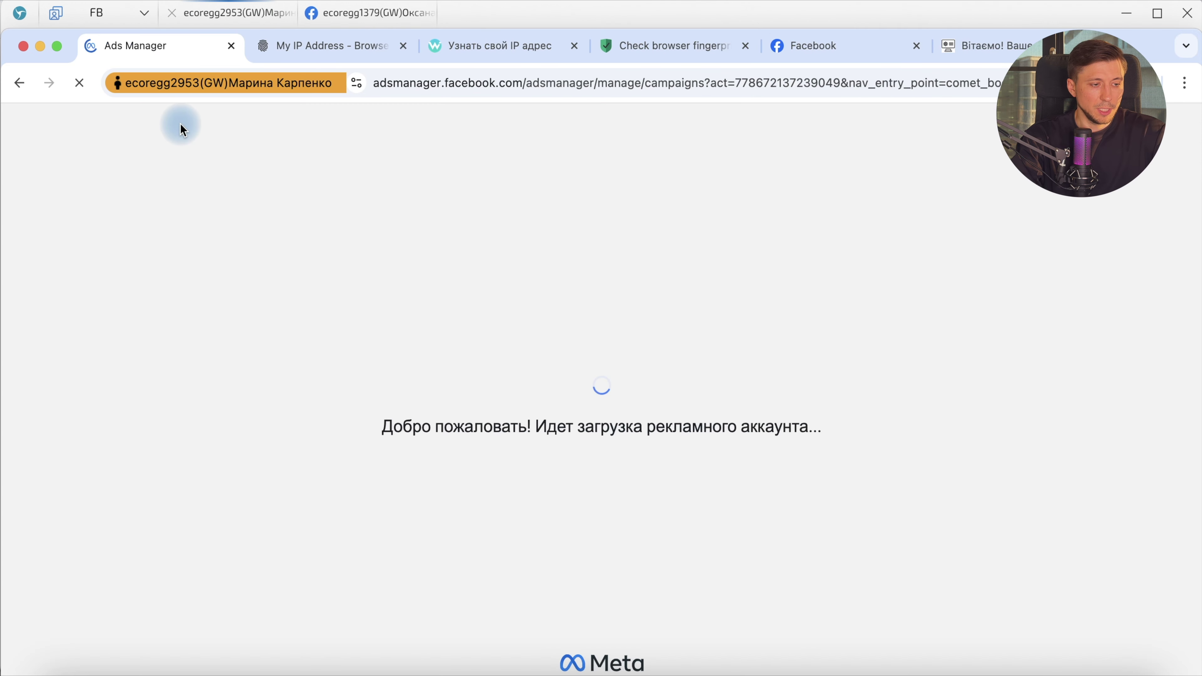
click(270, 126)
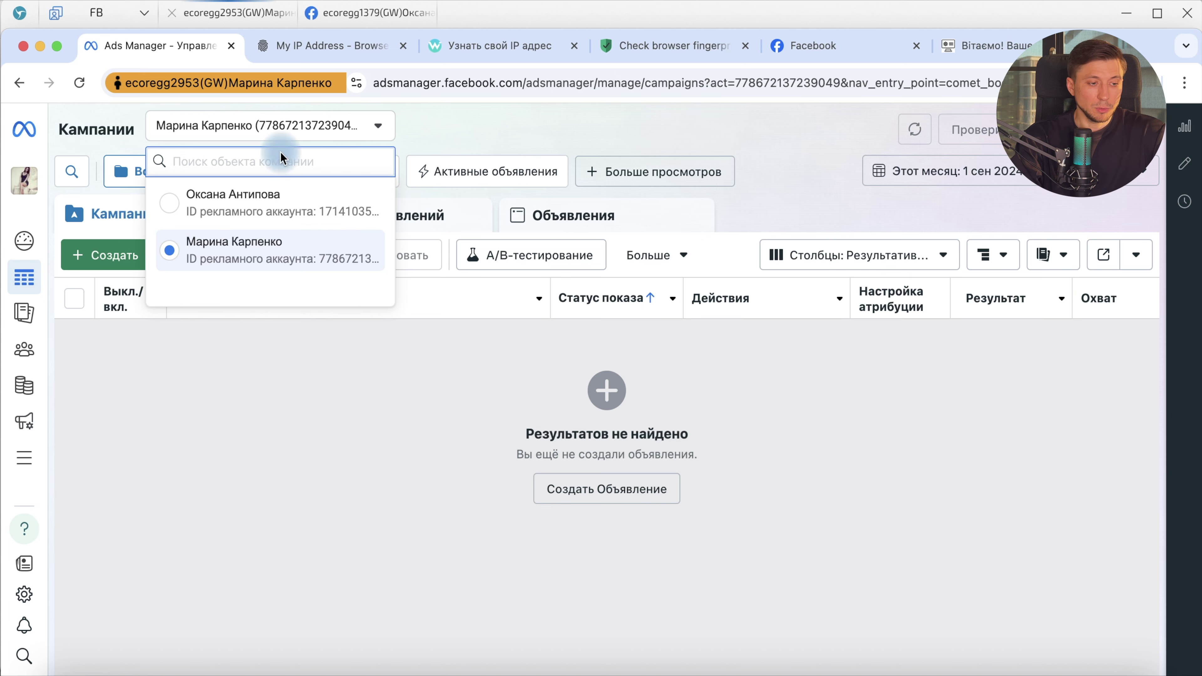
click(267, 207)
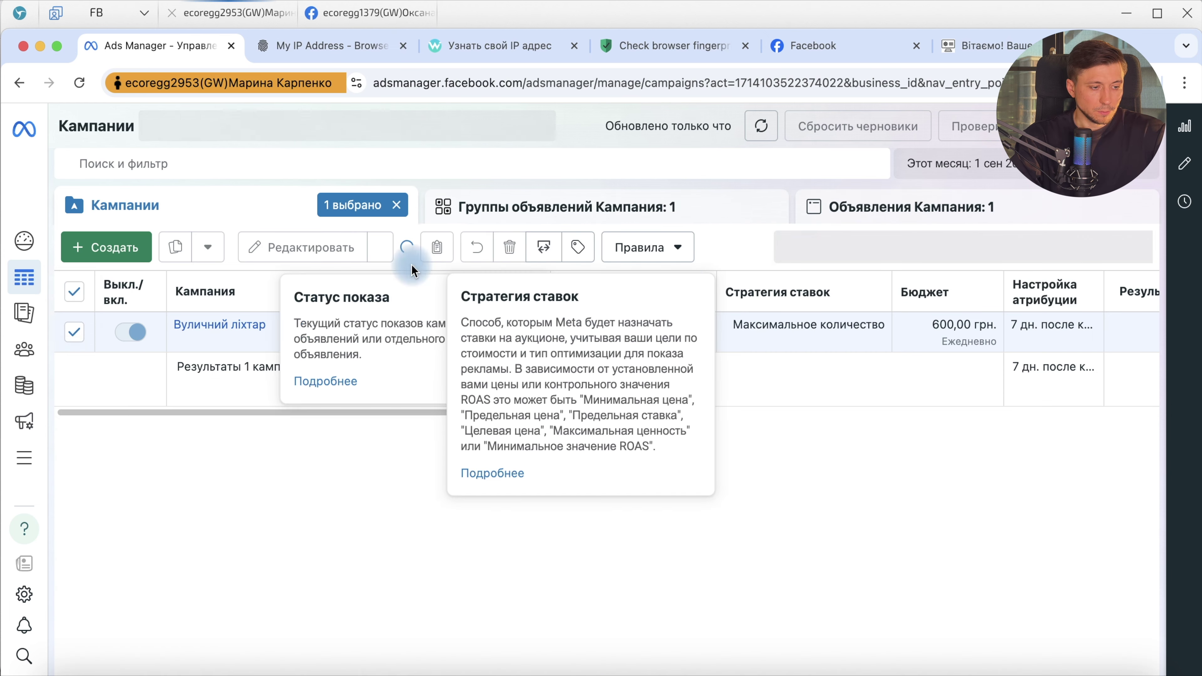
Create a new campaign with the Лиды objective, using the manually created campaign setup
click(103, 257)
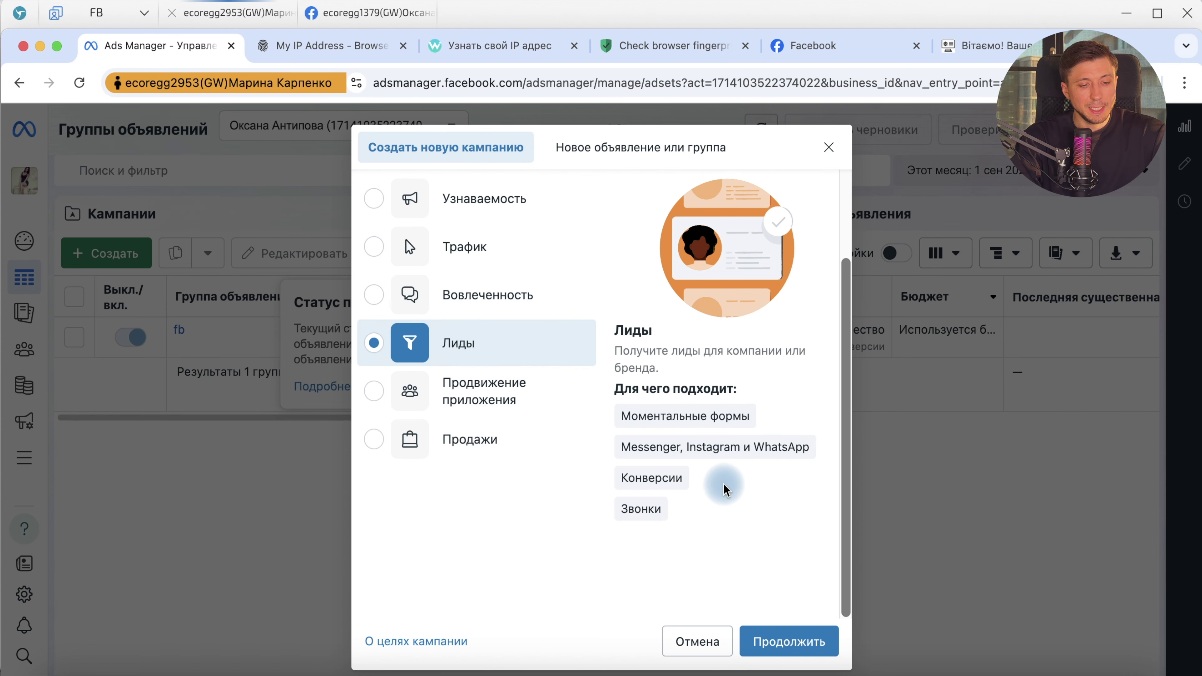
mouse_move(633, 473)
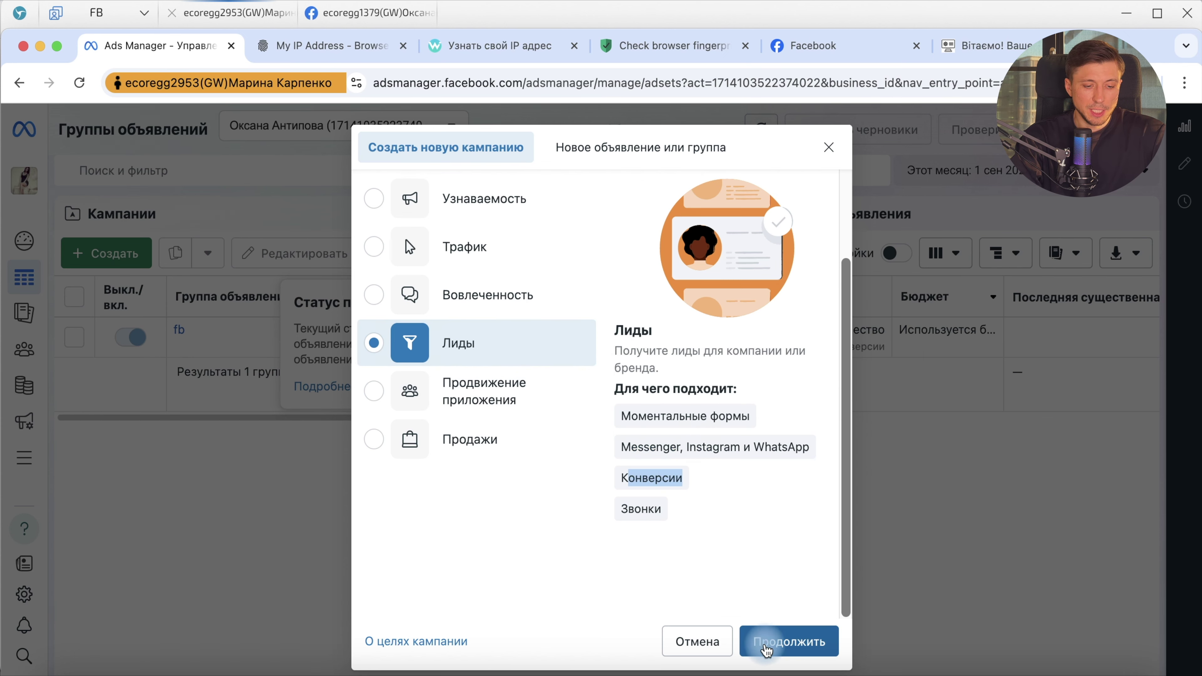
click(759, 645)
click(809, 492)
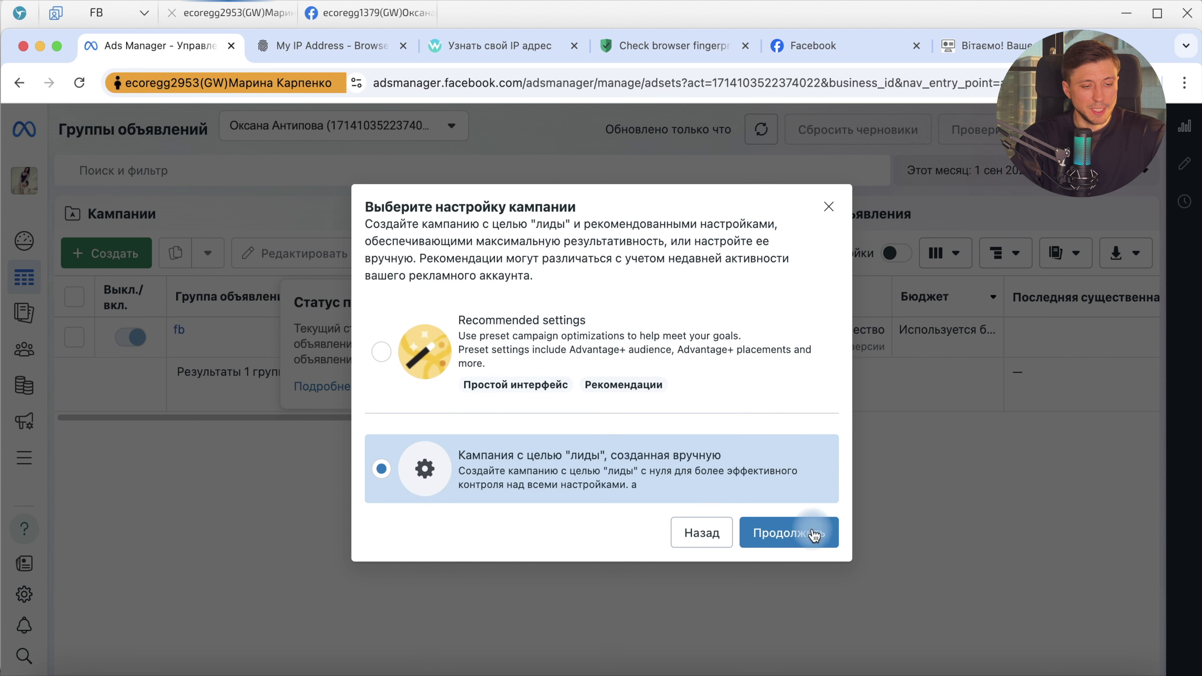
click(817, 543)
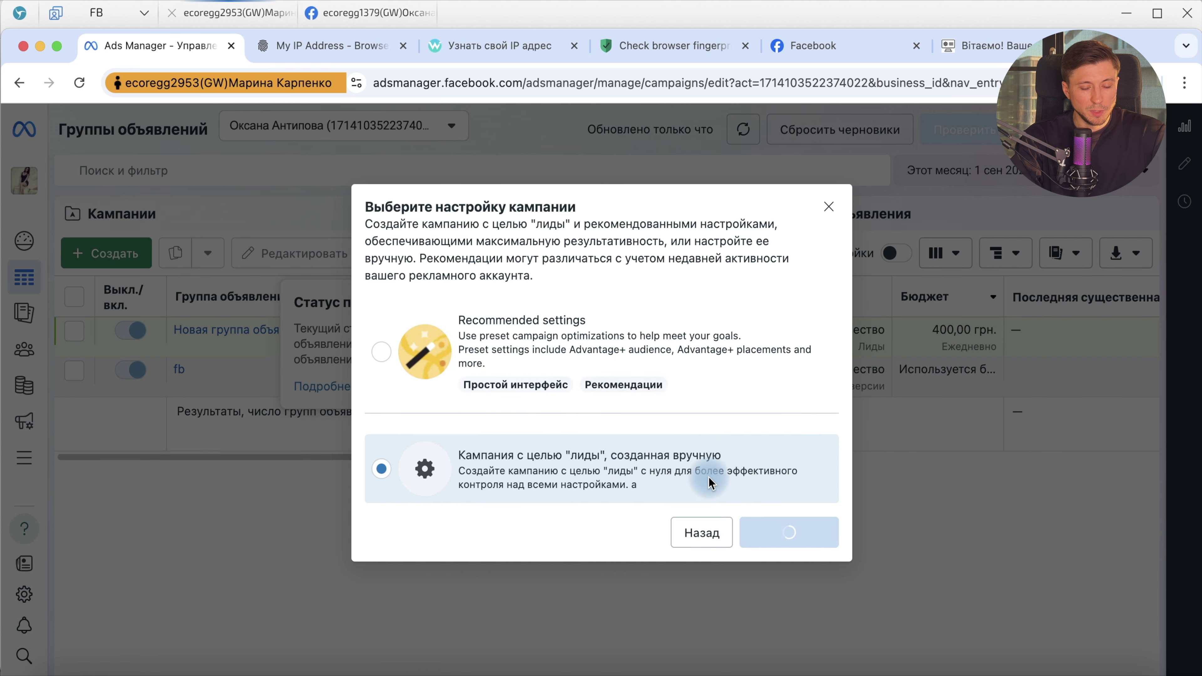
Name the new campaign "Набір кухонних рушничків"
scroll(626, 429, down, 3)
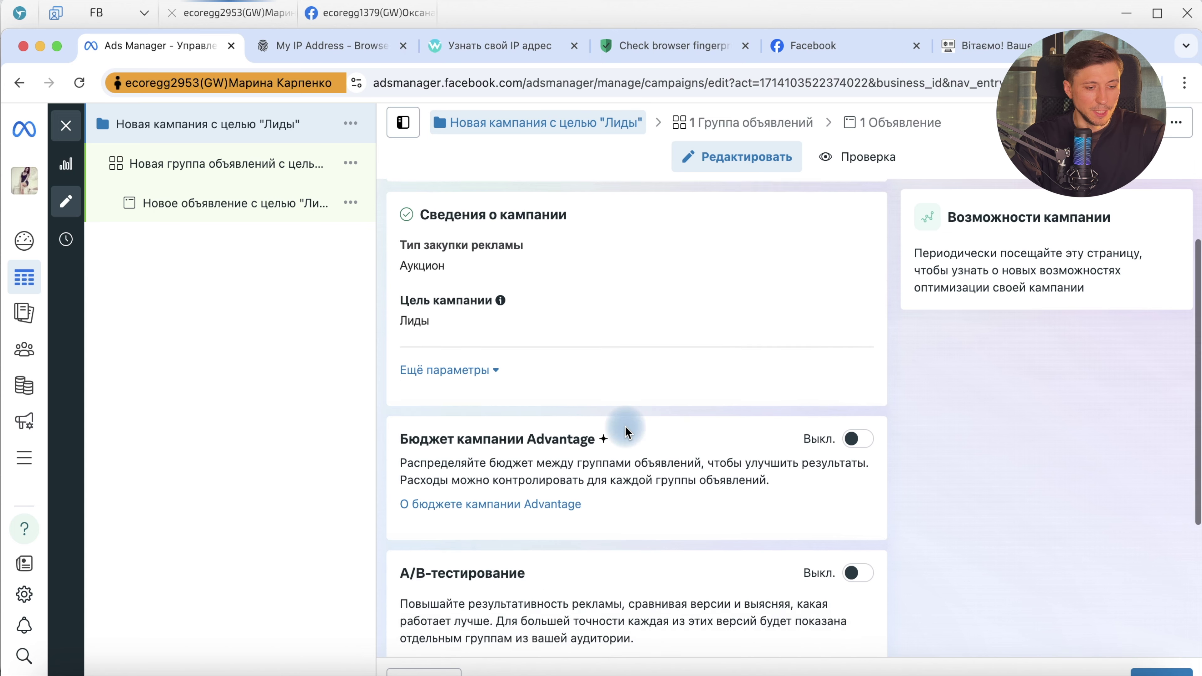
scroll(626, 429, up, 2)
triple_click(605, 251)
text(Набір кухонних рушничків)
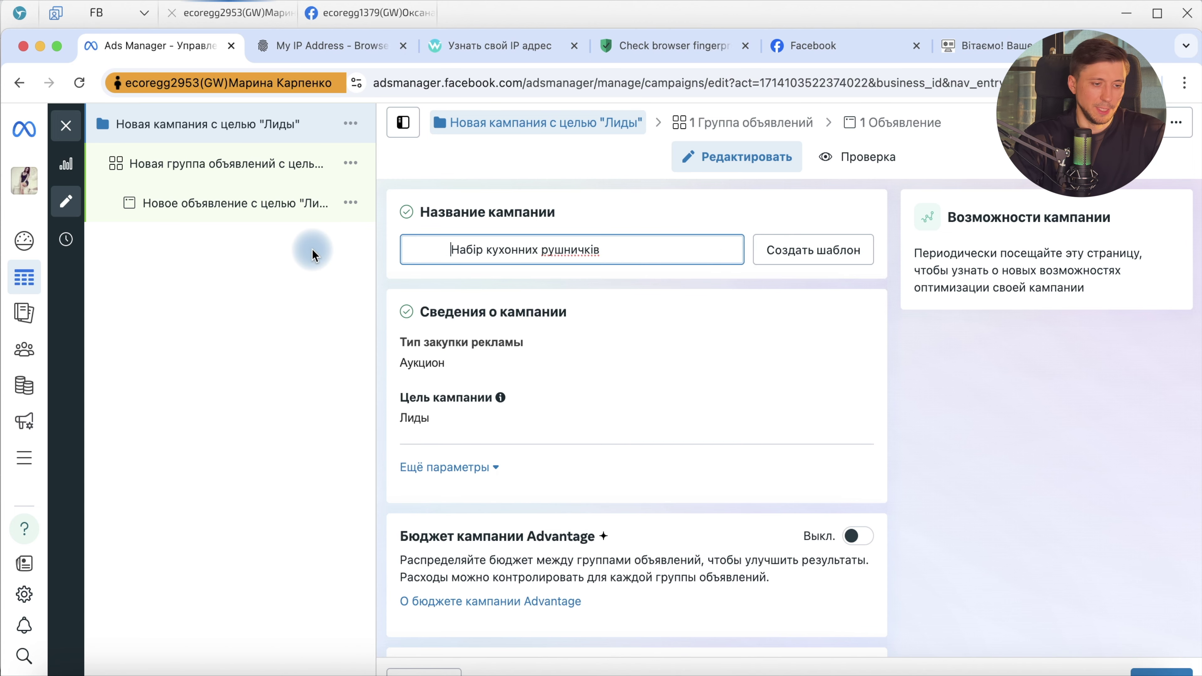
Turn on the Advantage campaign budget for the campaign and continue to the ad set settings
scroll(871, 342, down, 4)
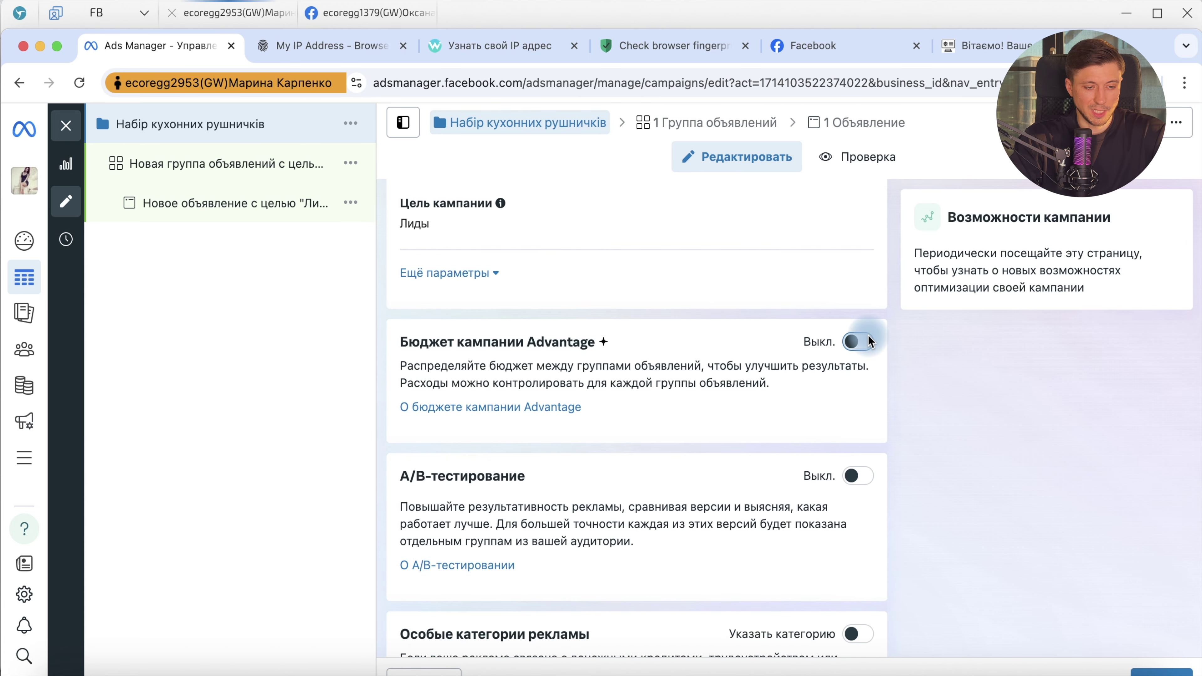
click(870, 342)
scroll(795, 450, down, 8)
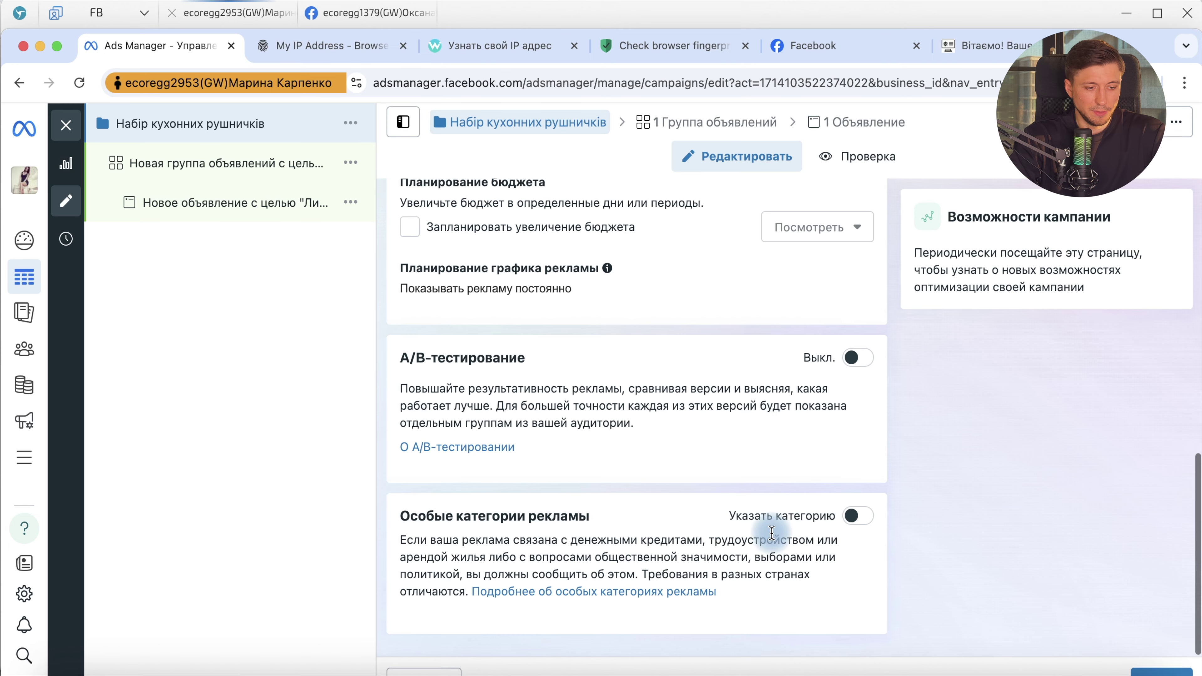
click(1178, 671)
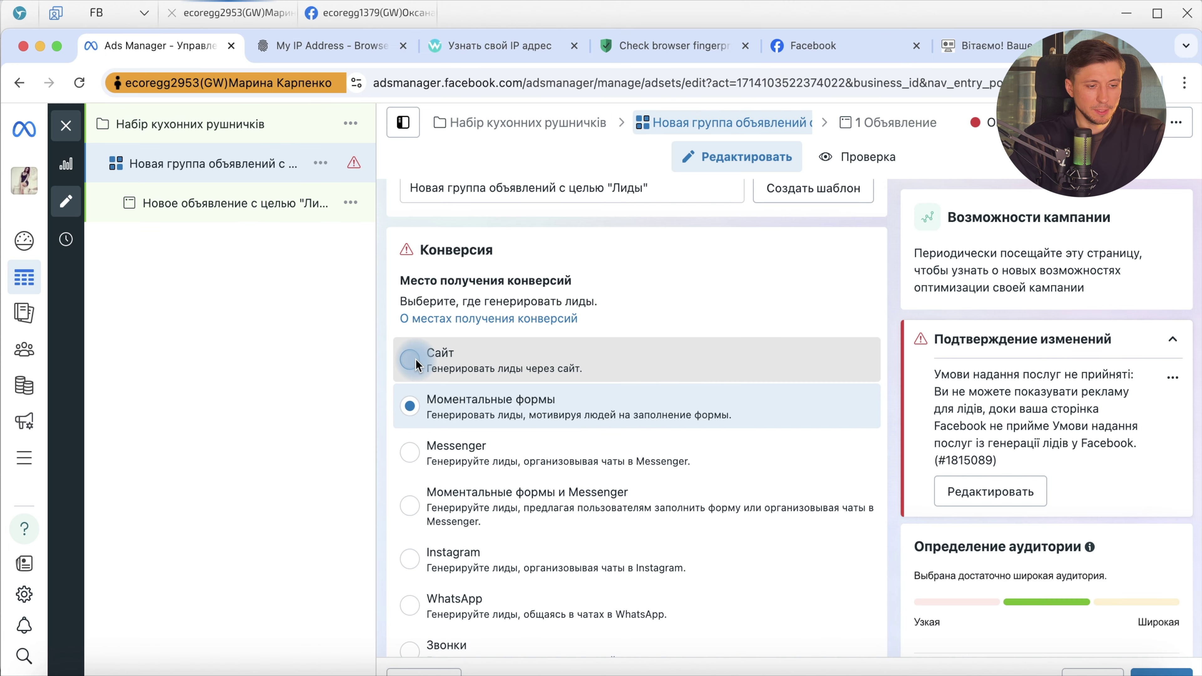
Set the ad set's conversion location to Сайт and copy the ID of the ad account's pixel
click(412, 360)
scroll(416, 379, down, 7)
scroll(598, 379, down, 3)
click(593, 377)
click(578, 454)
click(587, 355)
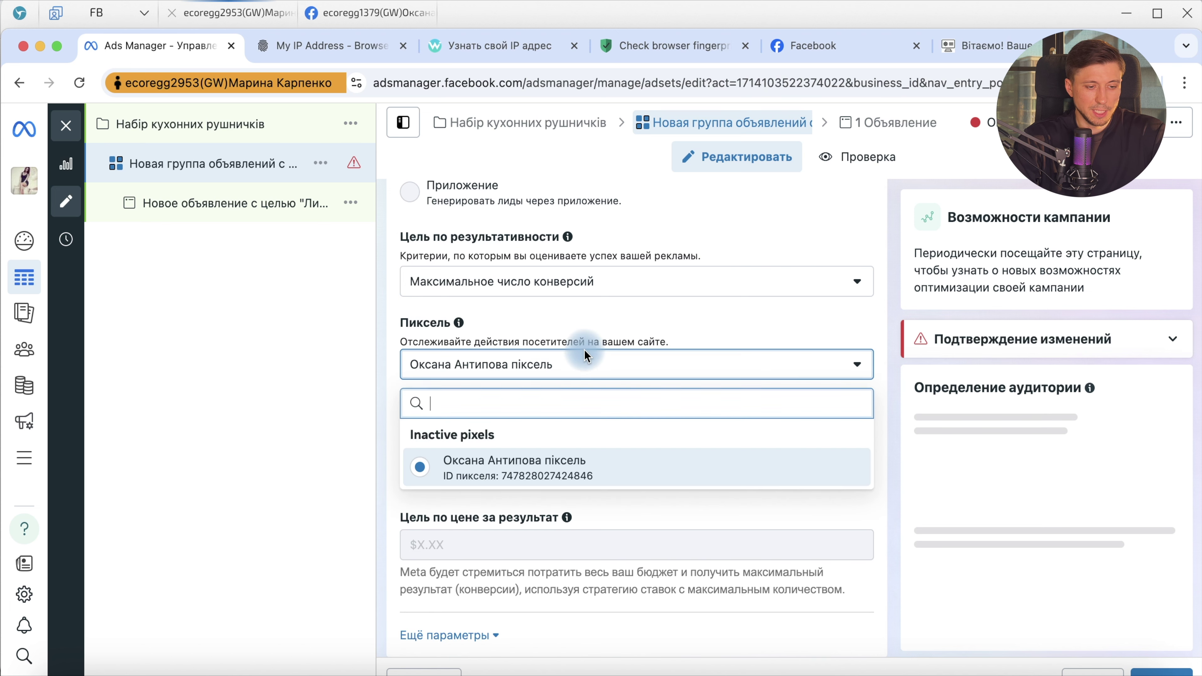
double_click(572, 476)
right_click(573, 479)
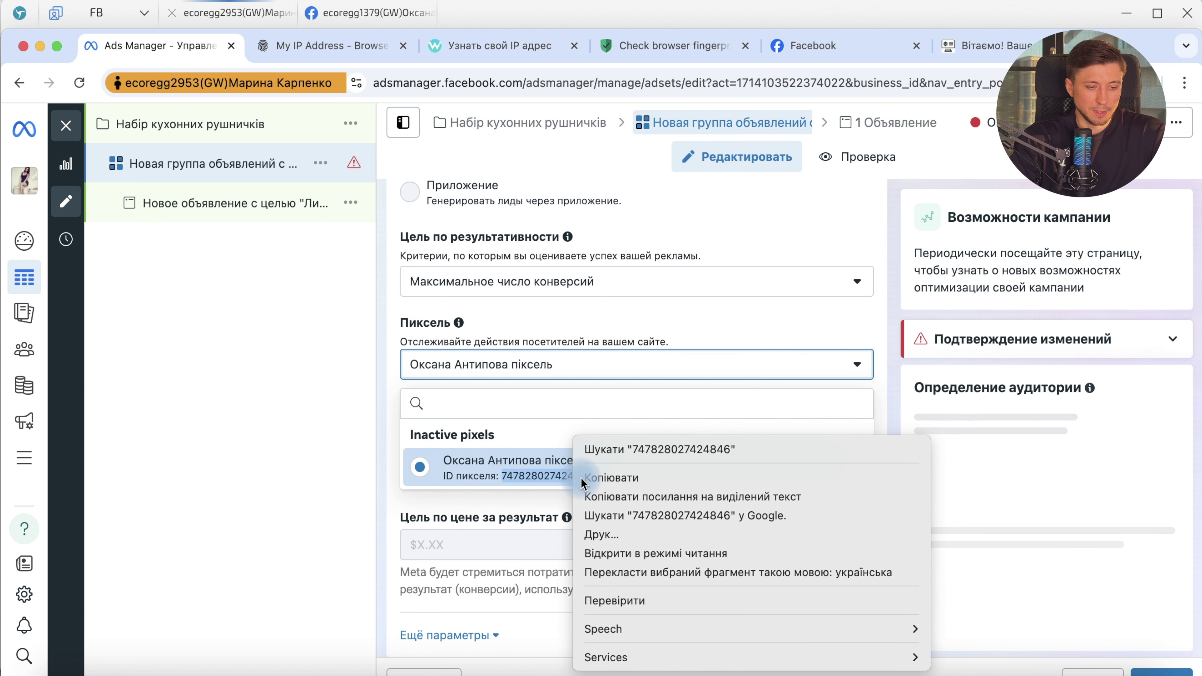
click(602, 478)
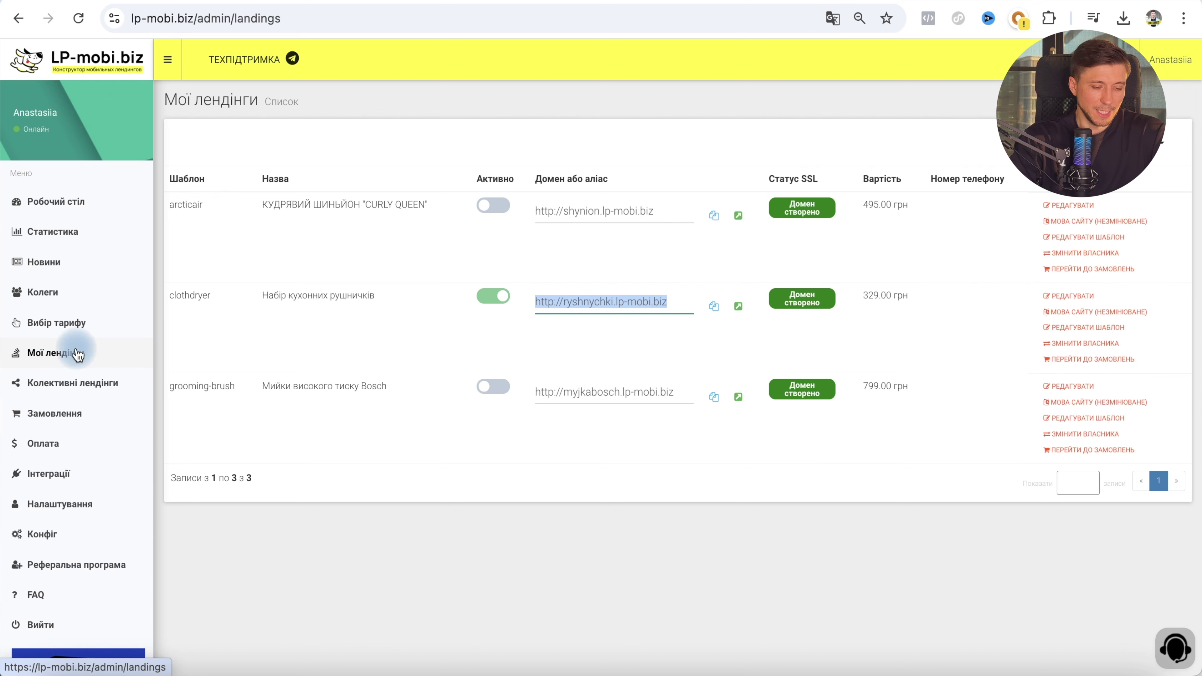
In LP-mobi.biz, add the copied pixel ID as the Facebook tracking identifier of the "Набір кухонних рушничків" landing page and save it
click(1073, 298)
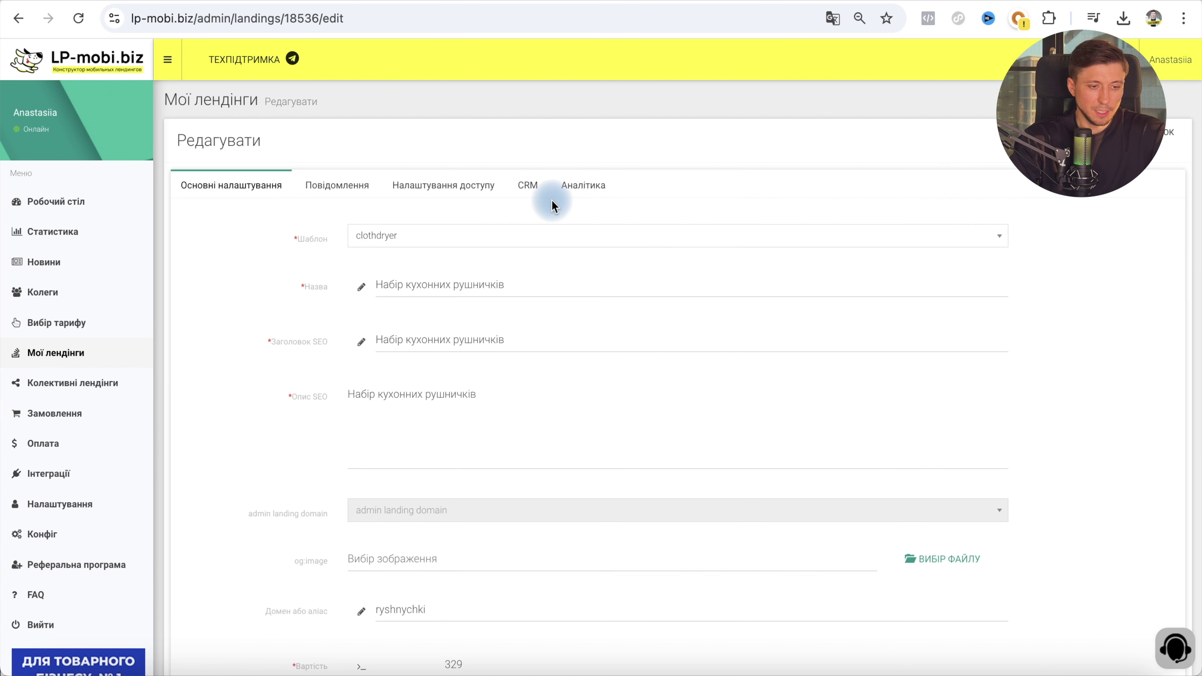
click(583, 185)
click(492, 327)
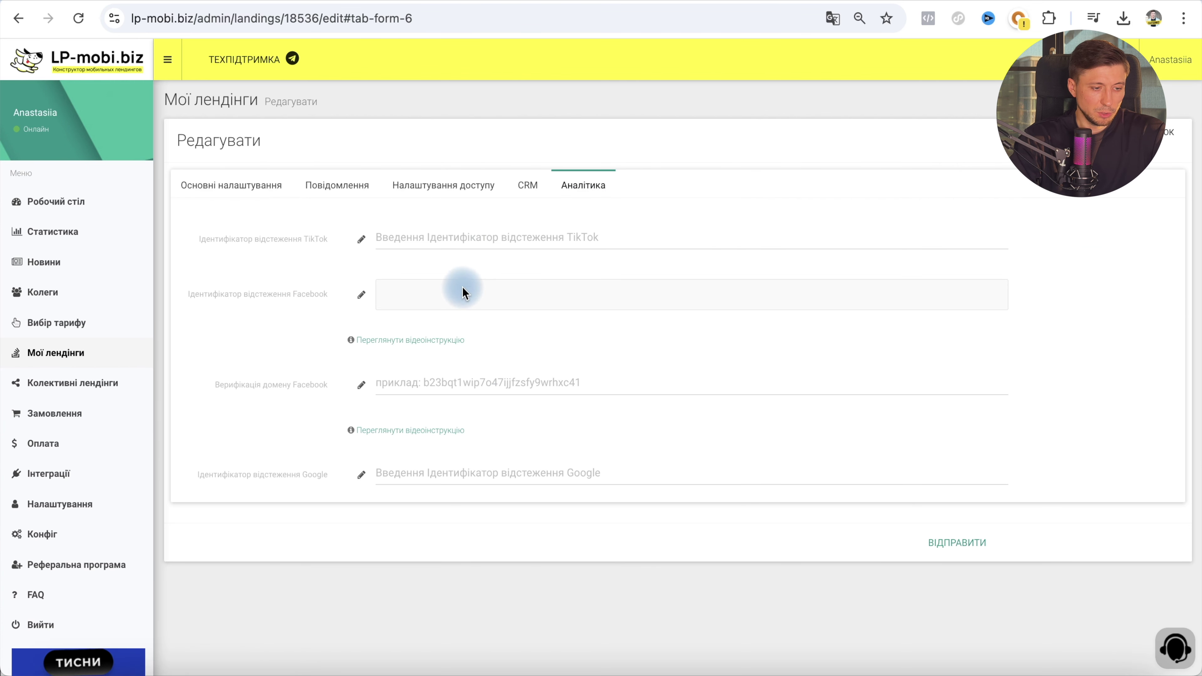
click(451, 286)
key(super+v)
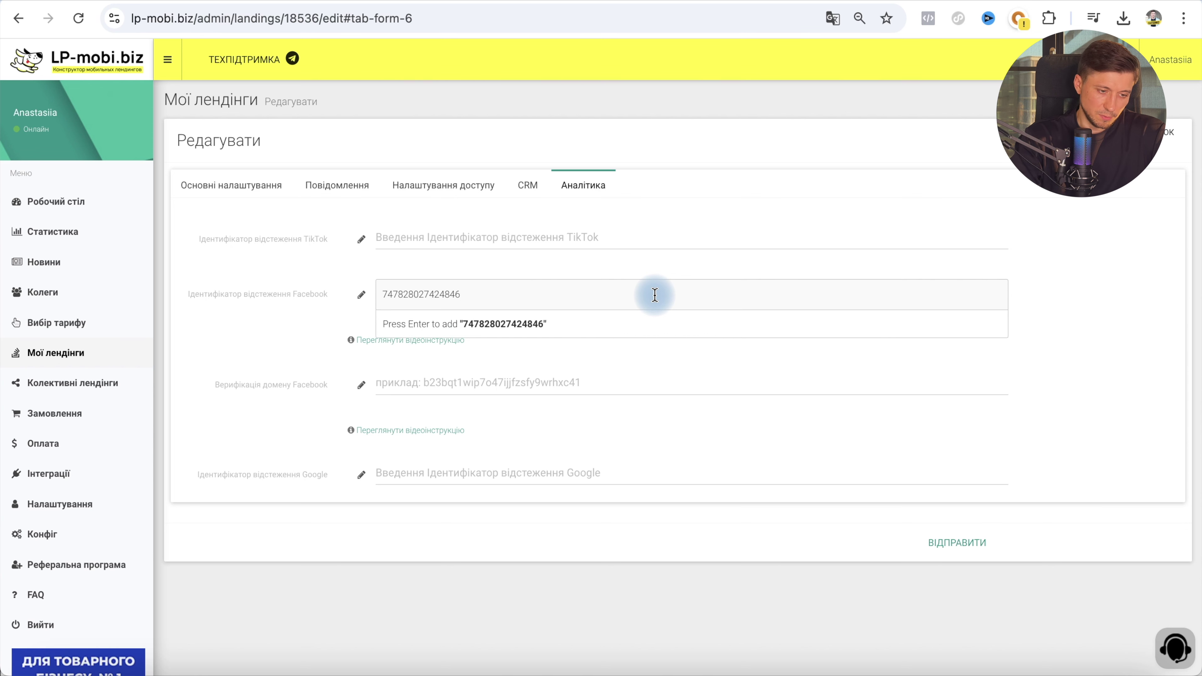
key(Return)
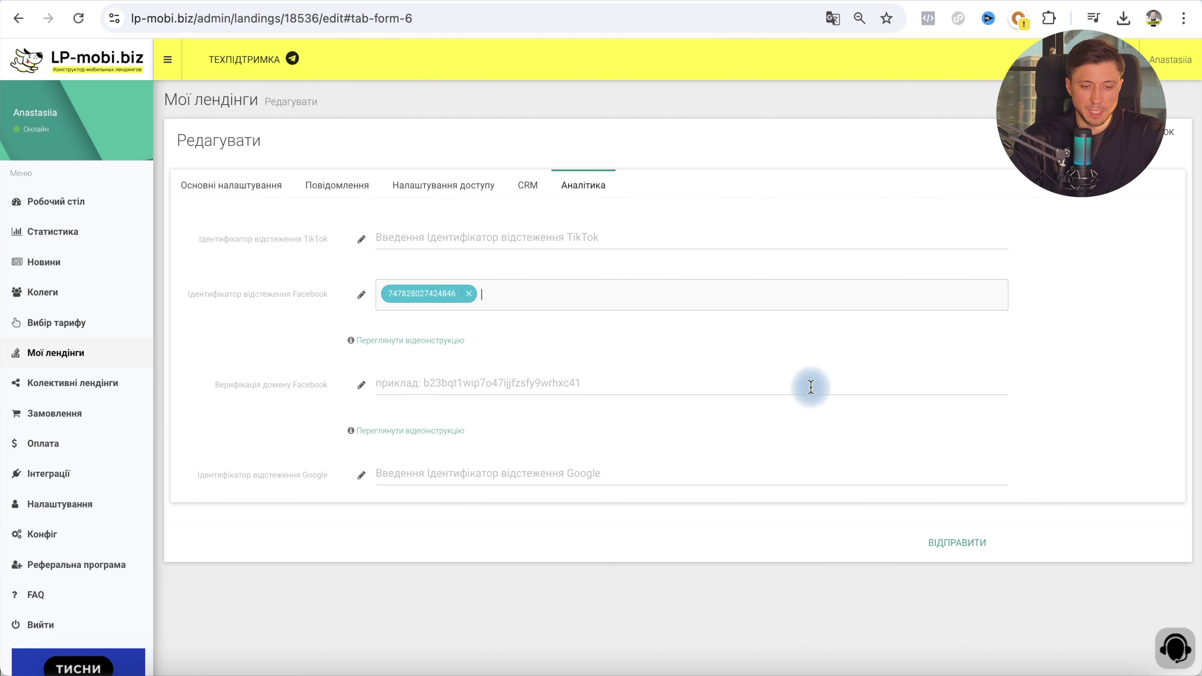
click(961, 550)
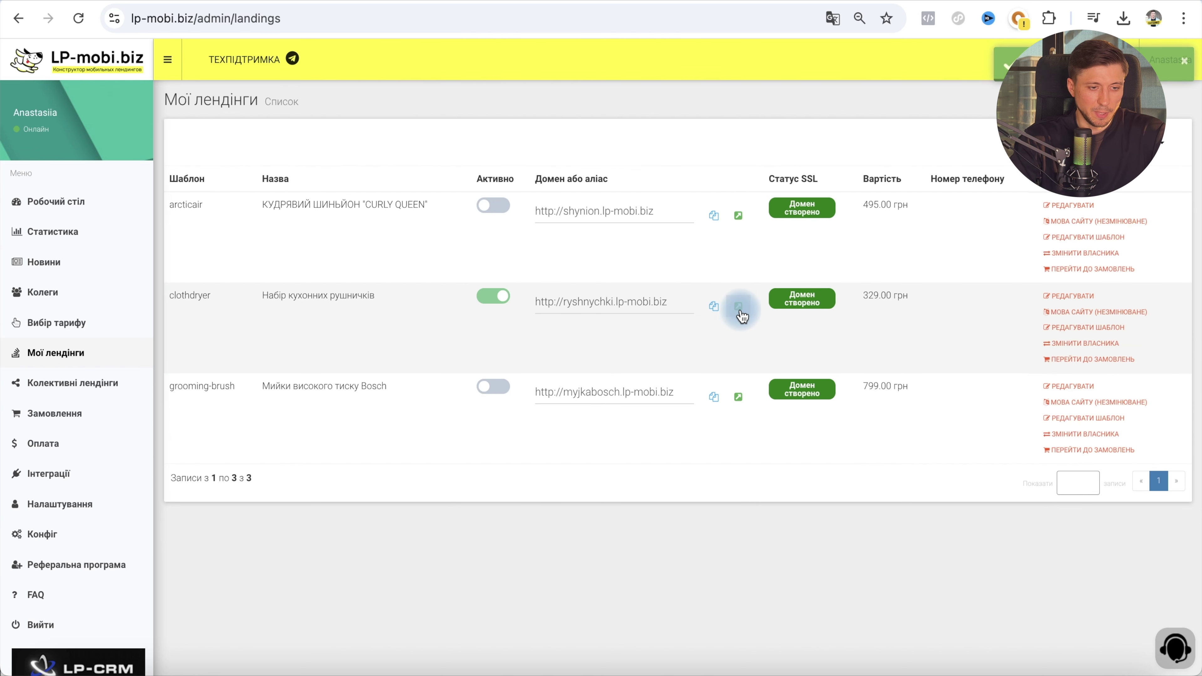
Open the kitchen towel landing page and compare the pixel ID in Meta Pixel Helper with the one in Ads Manager
click(740, 310)
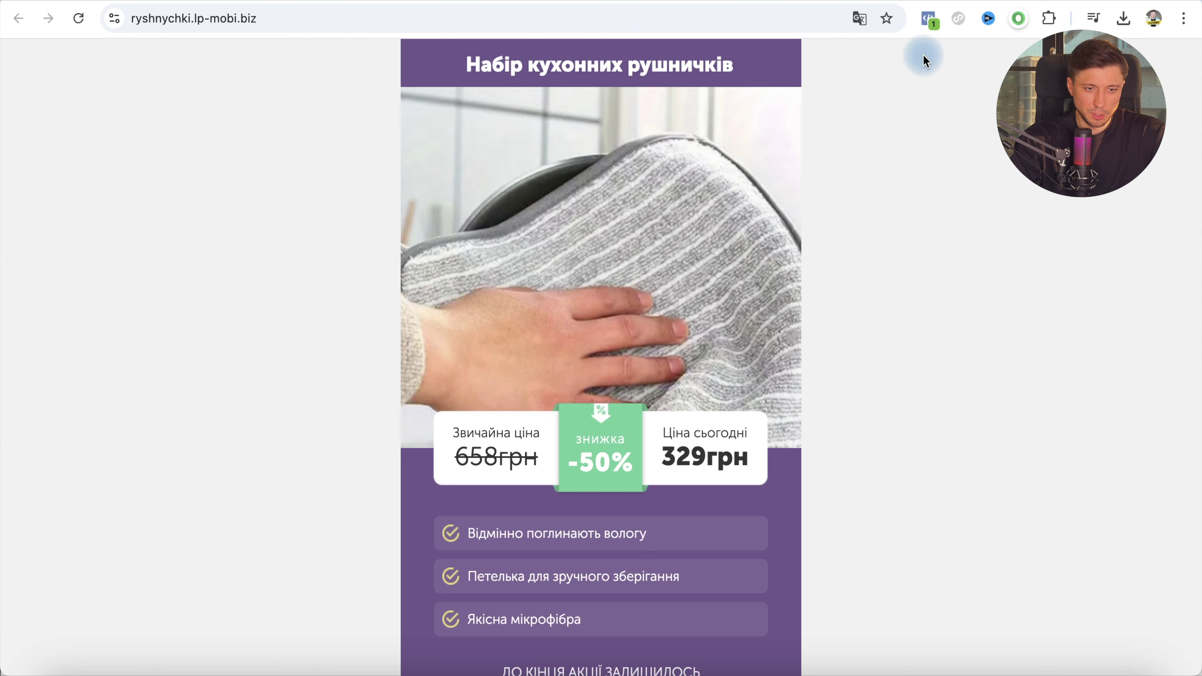
click(929, 20)
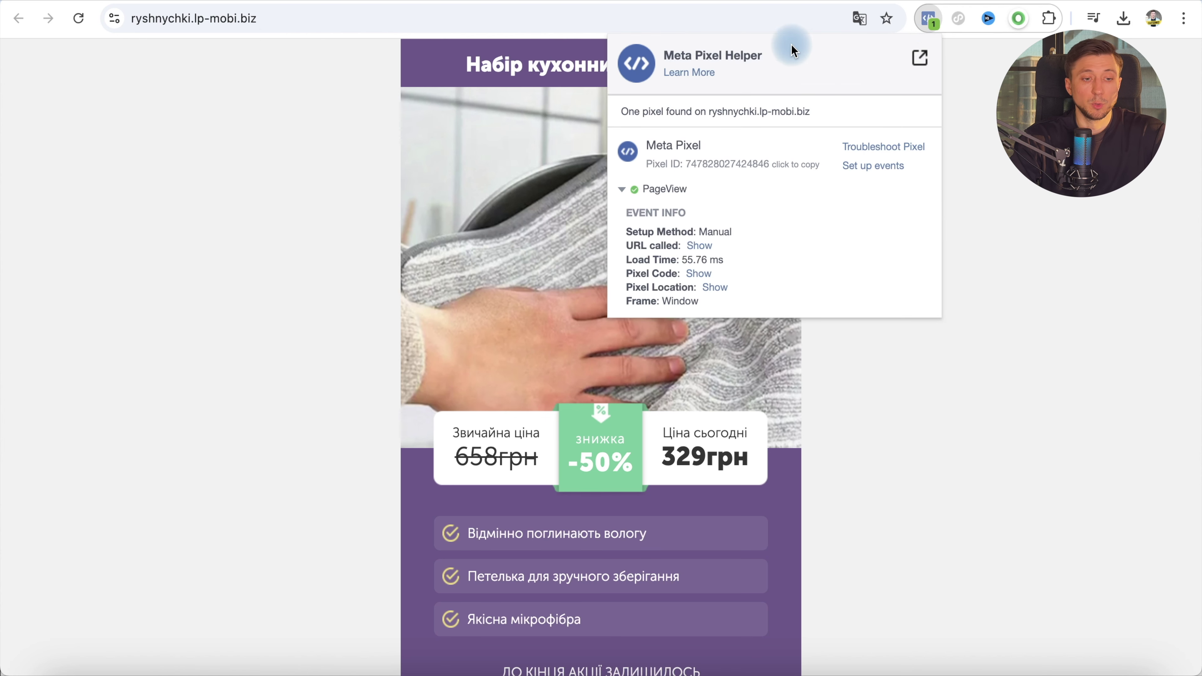
drag(789, 87, 645, 60)
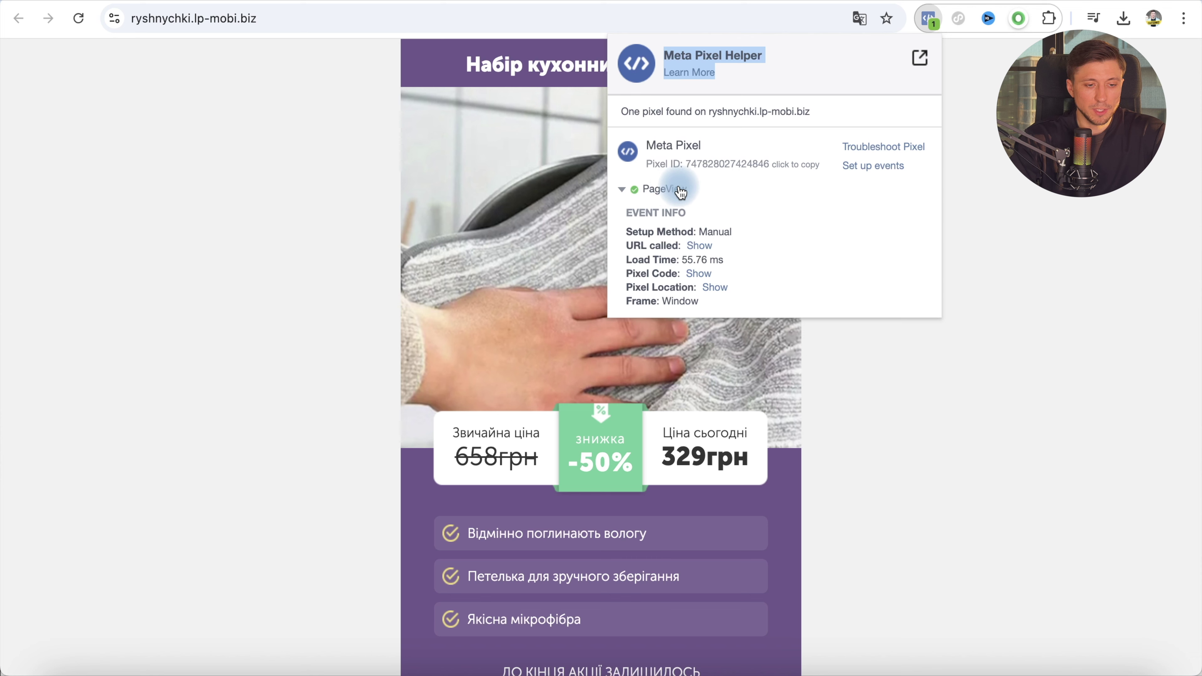
drag(696, 168, 770, 174)
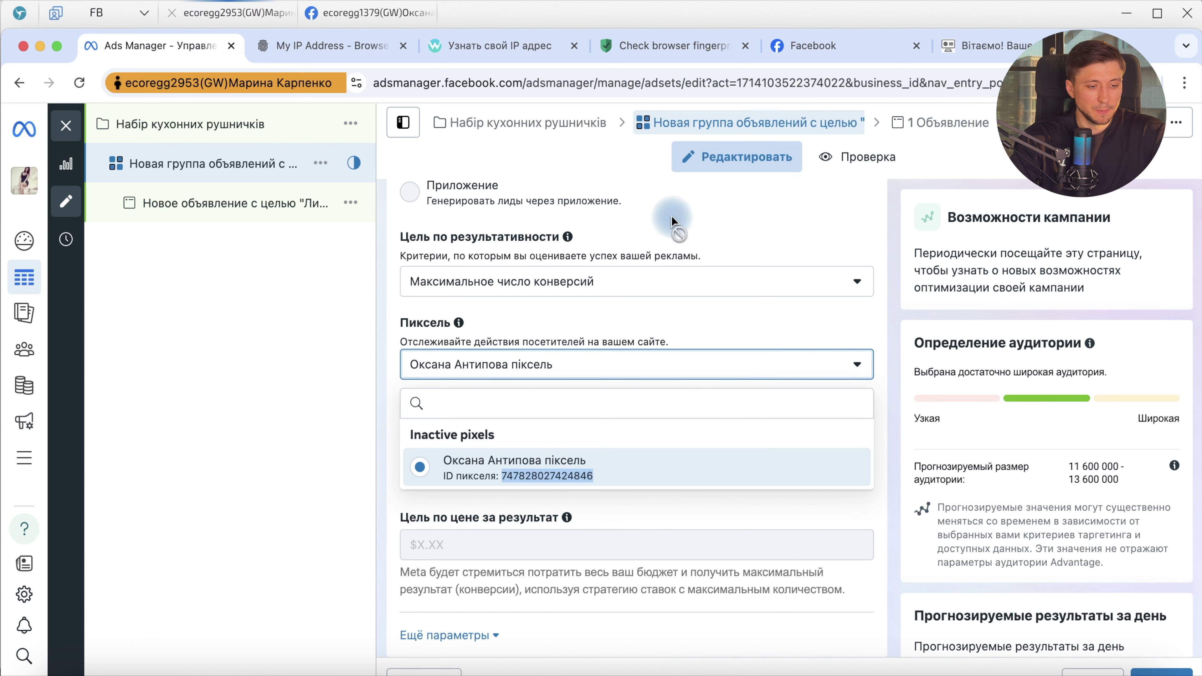
drag(503, 476, 588, 488)
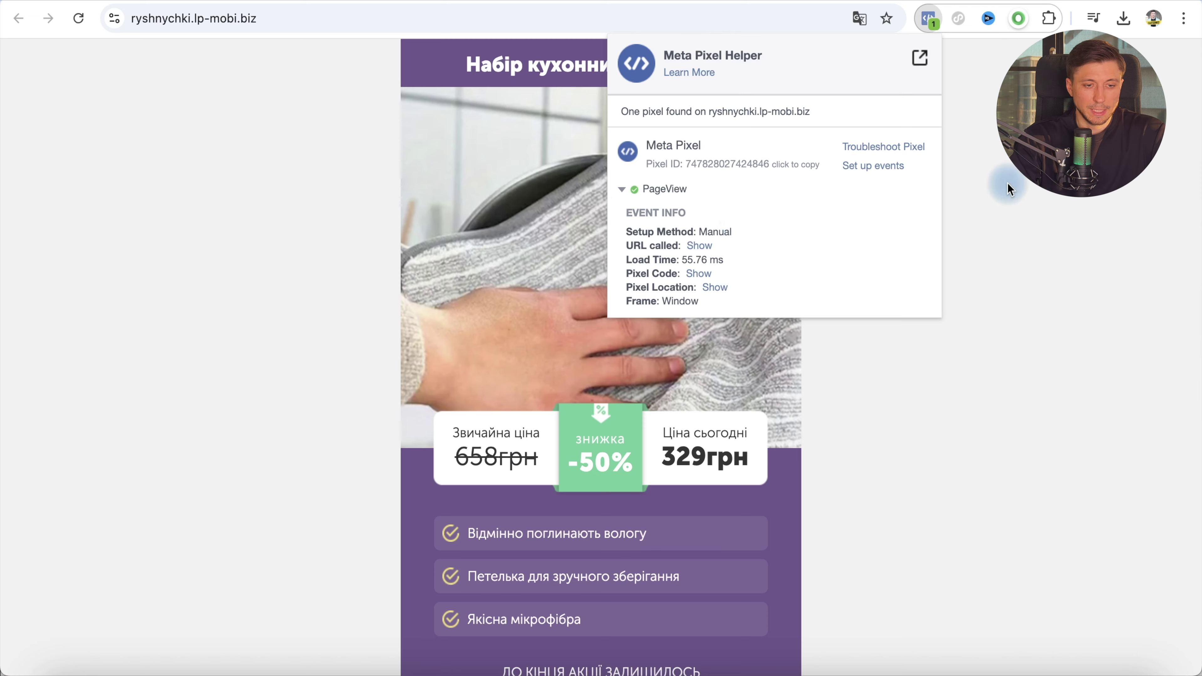
click(1009, 182)
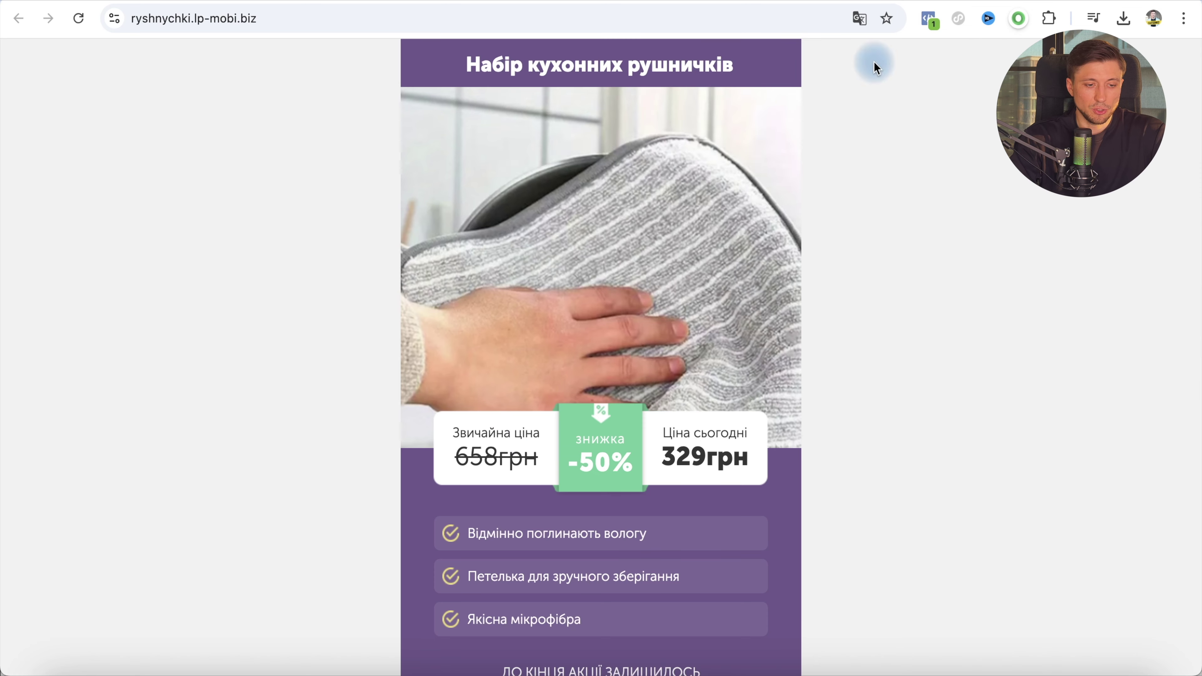
Submit a test order on the landing page and inspect the Lead event in Meta Pixel Helper
scroll(644, 397, down, 20)
click(576, 283)
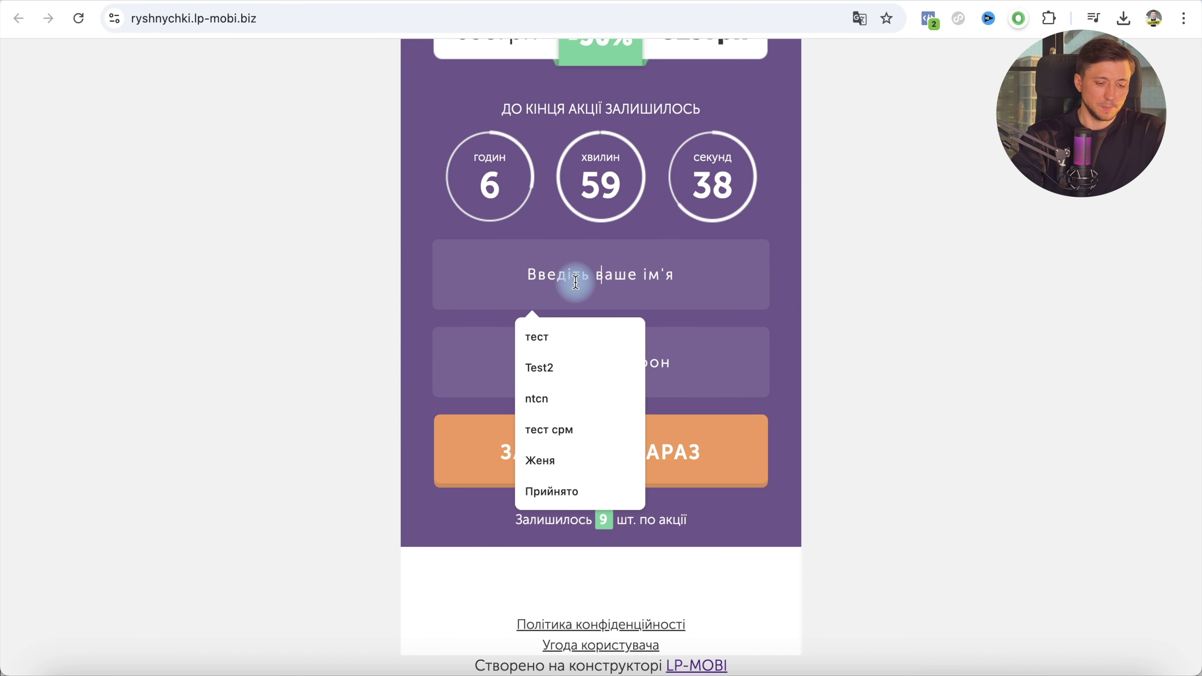
text(тест п)
click(928, 19)
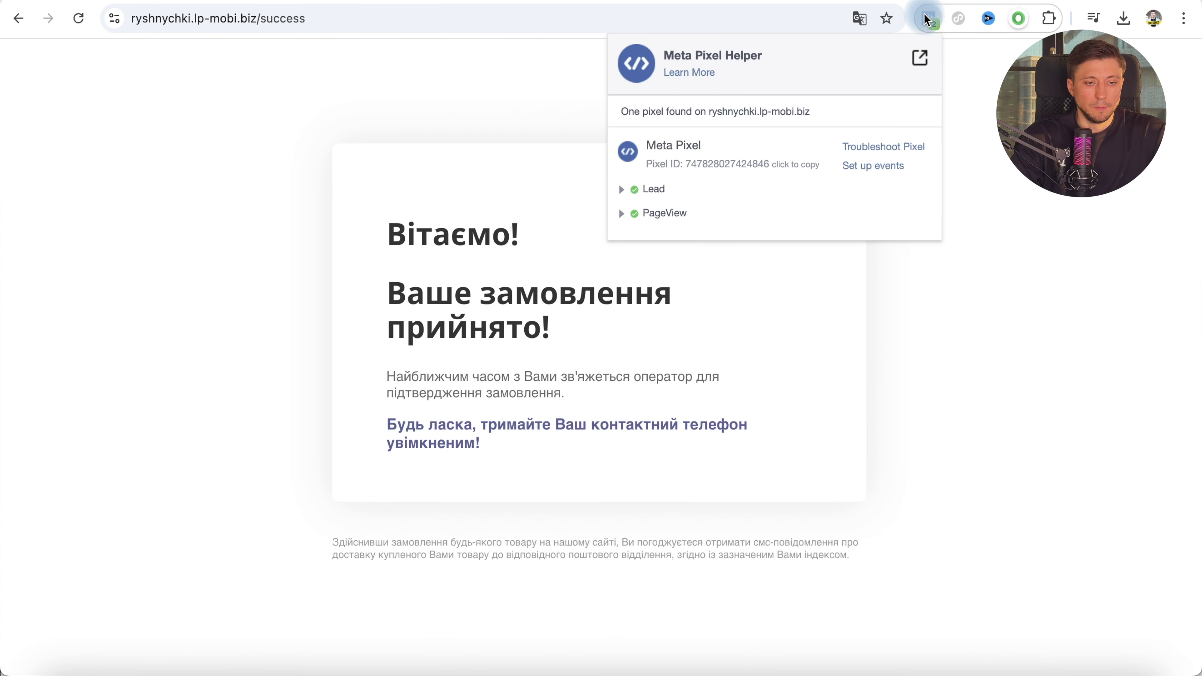
click(654, 190)
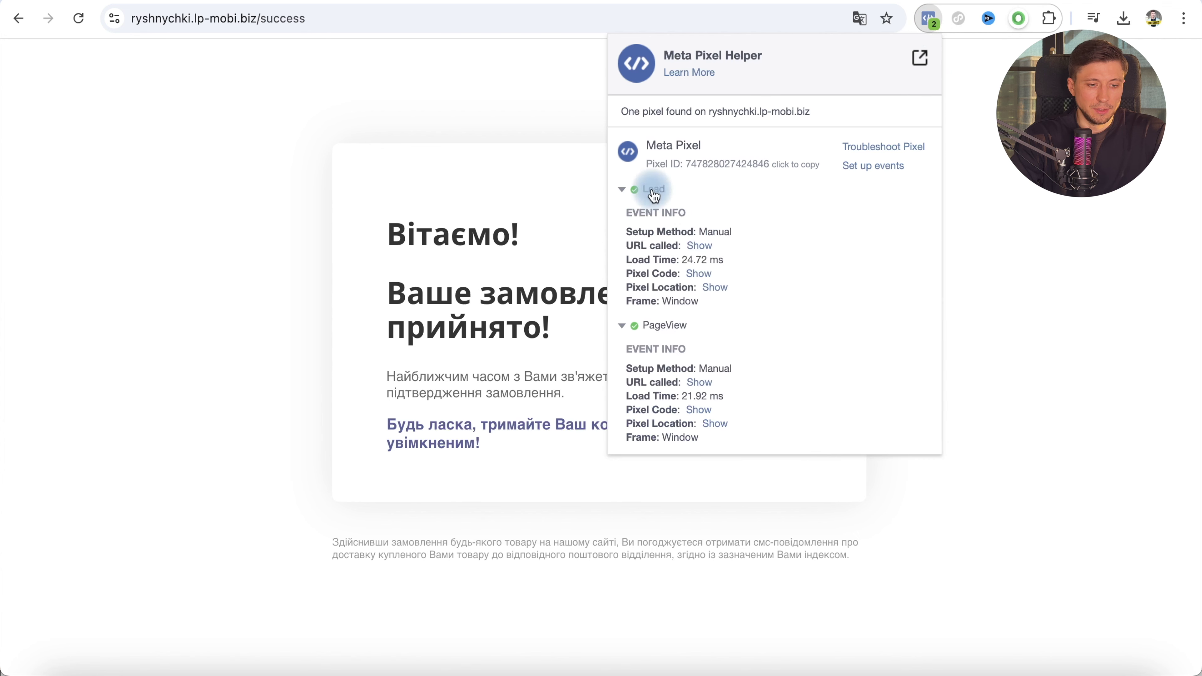
double_click(657, 190)
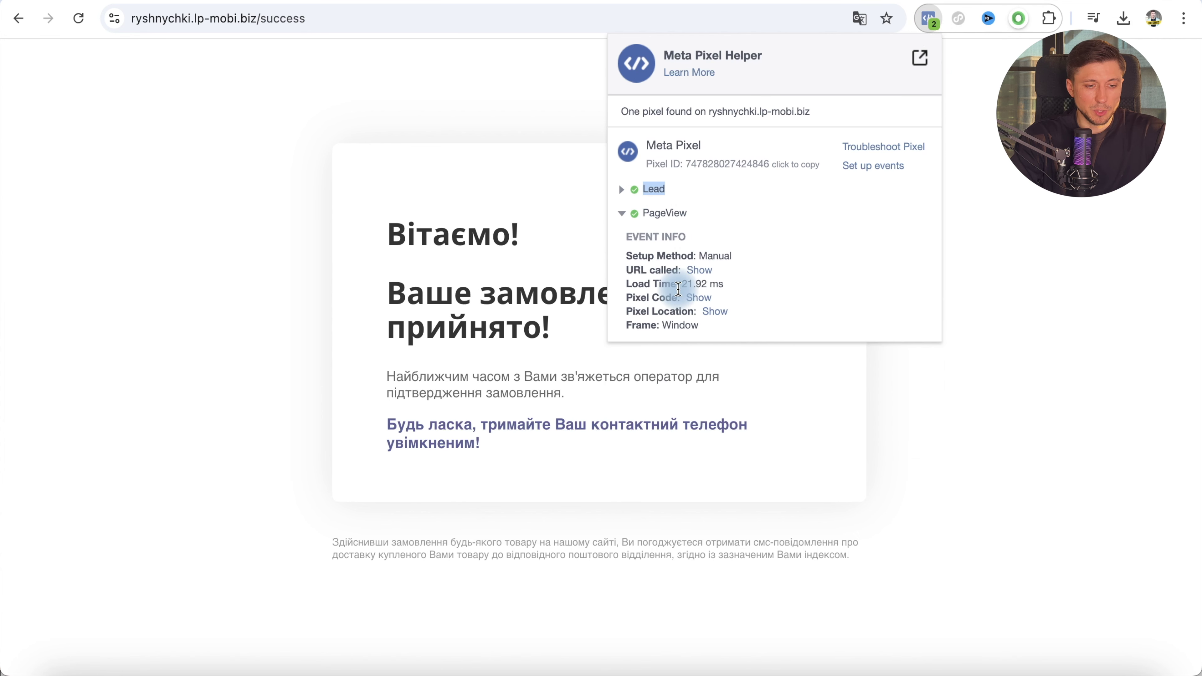
click(647, 195)
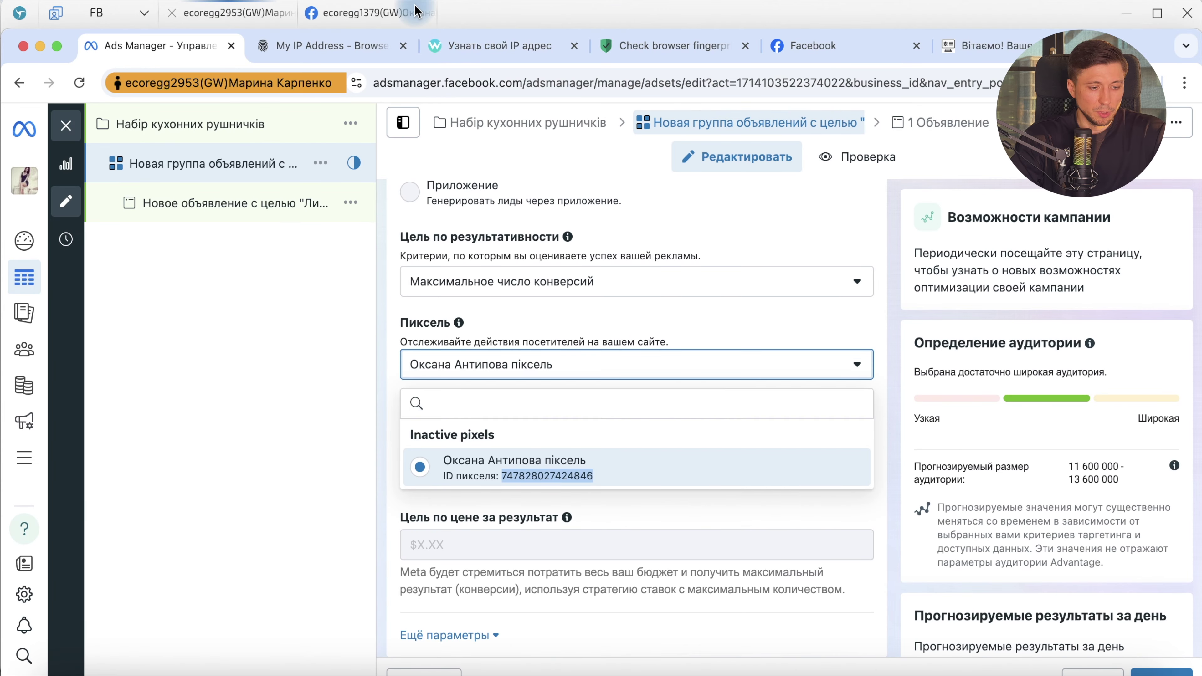
Back in Ads Manager, choose Лид as the ad set's conversion event and dismiss the pixel activity warning
click(390, 409)
scroll(390, 408, down, 5)
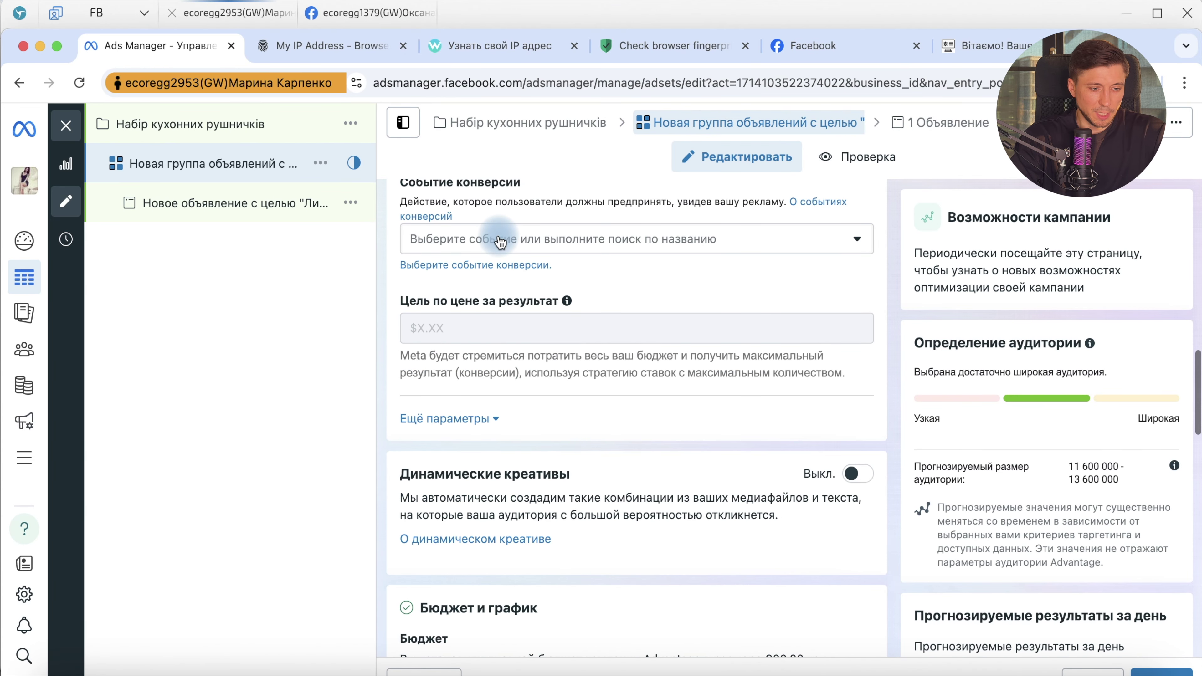
click(507, 241)
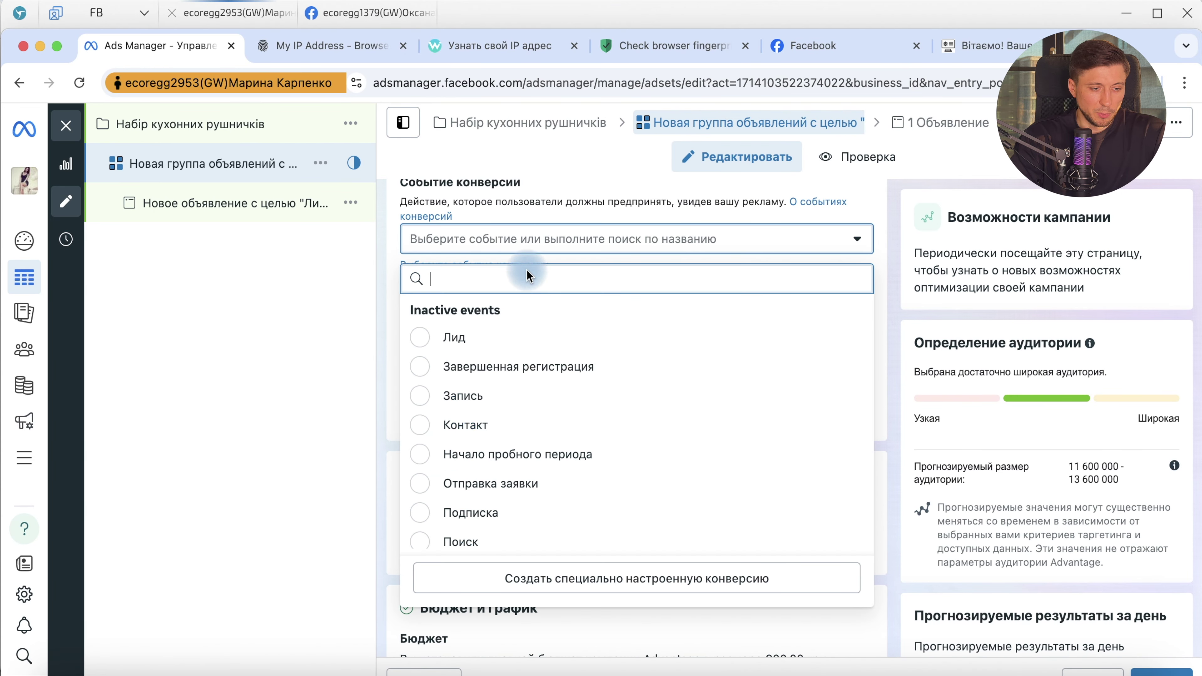
click(454, 340)
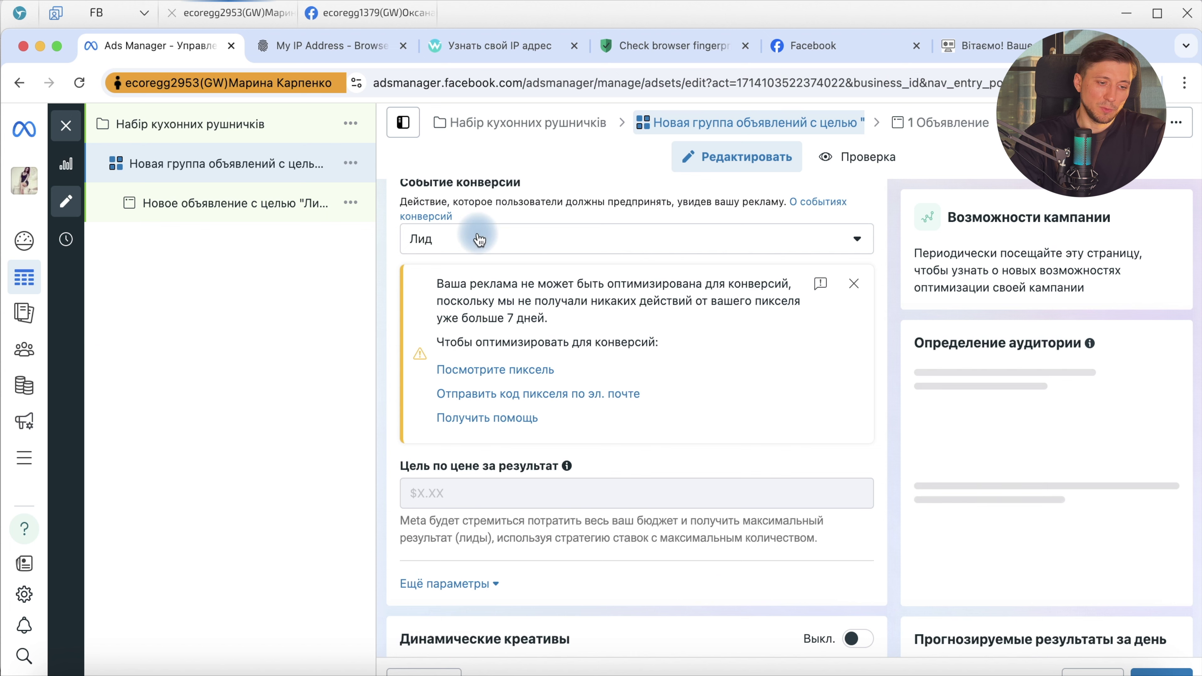
click(479, 239)
click(479, 348)
click(572, 244)
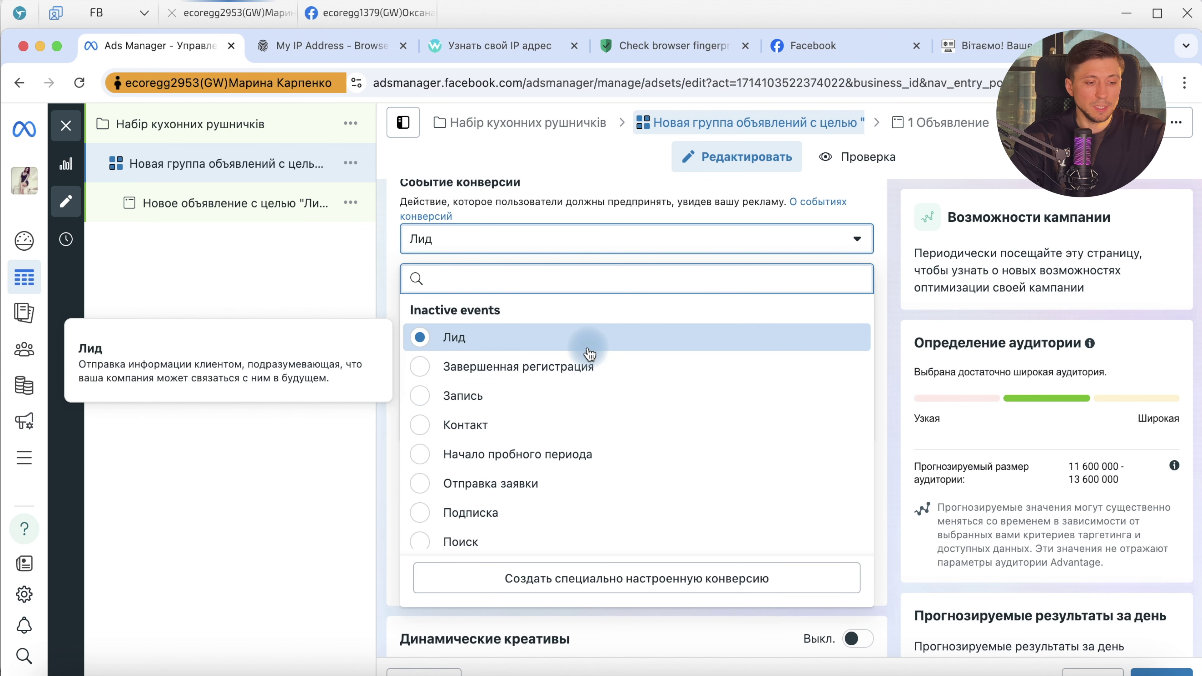
click(581, 349)
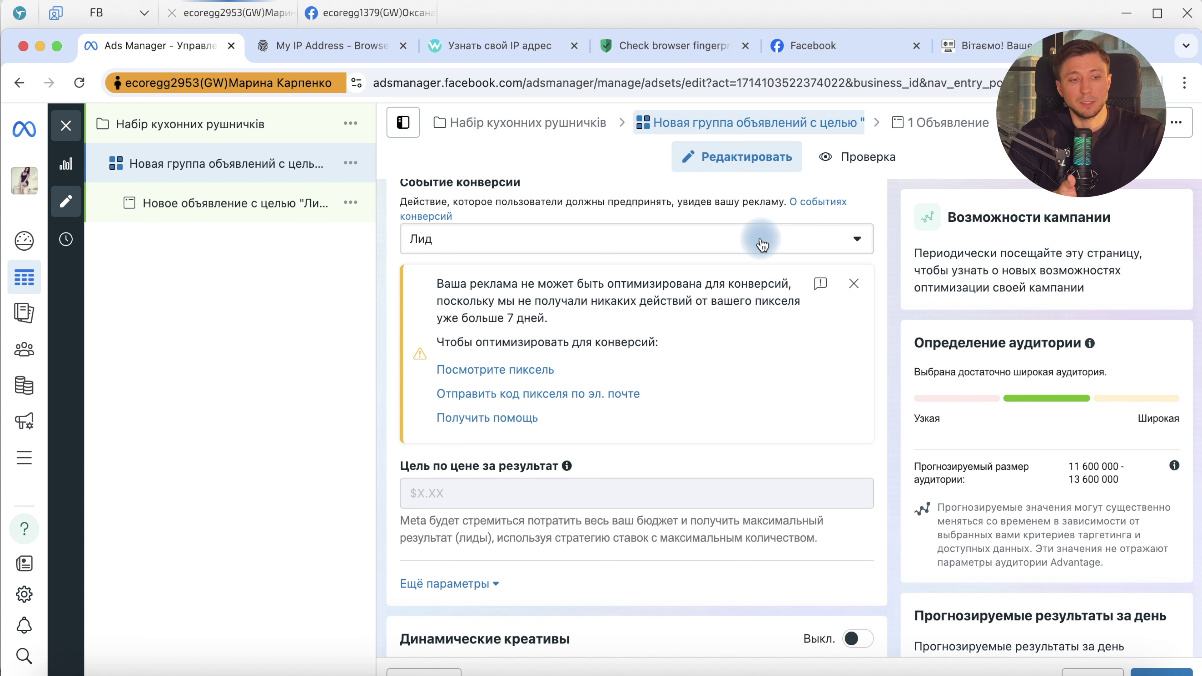
click(854, 284)
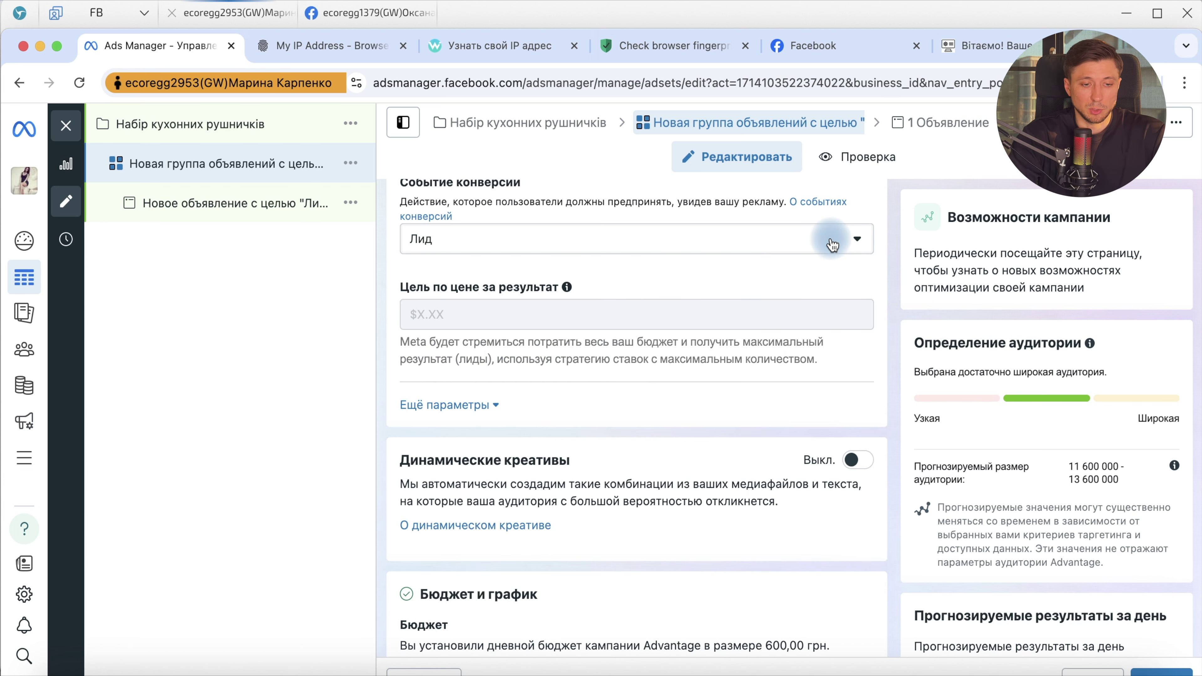
Recheck the Lead event in Meta Pixel Helper on the order success page
scroll(653, 408, down, 7)
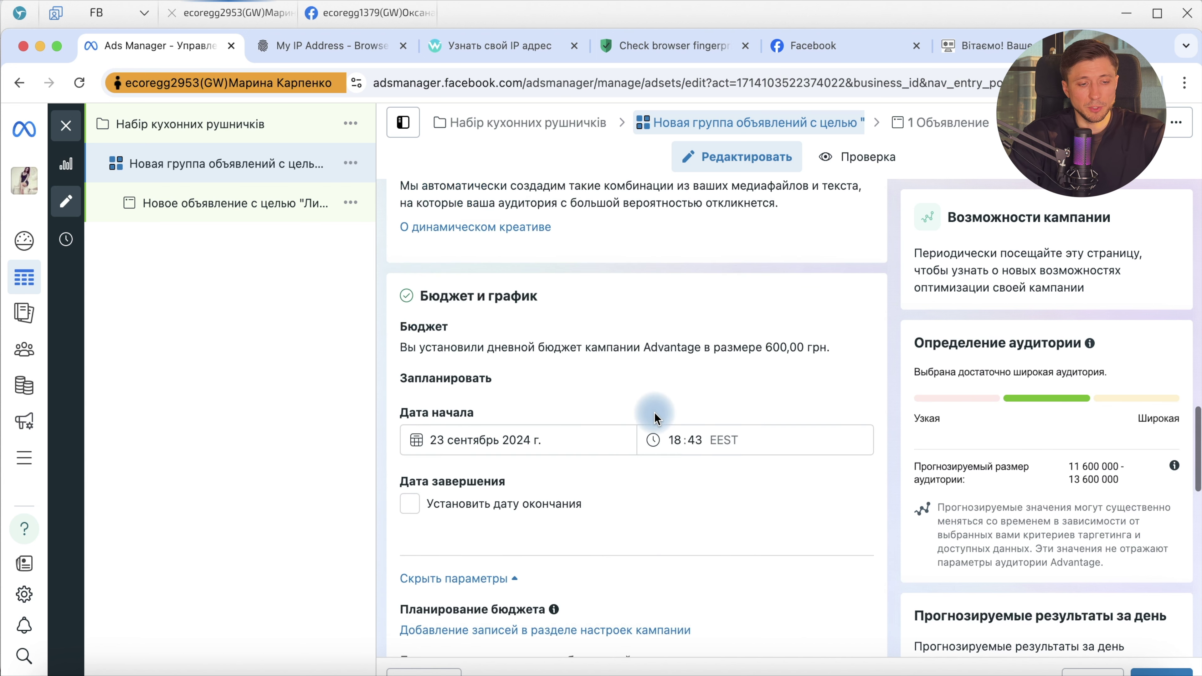
scroll(385, 239, up, 8)
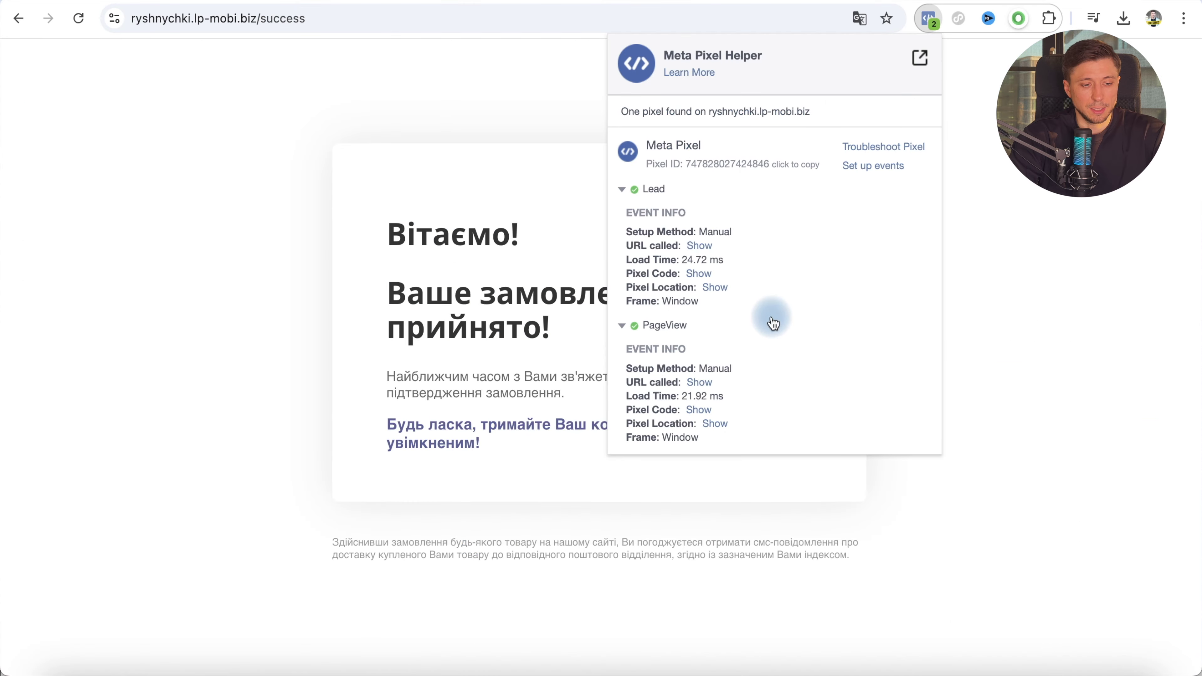
click(632, 192)
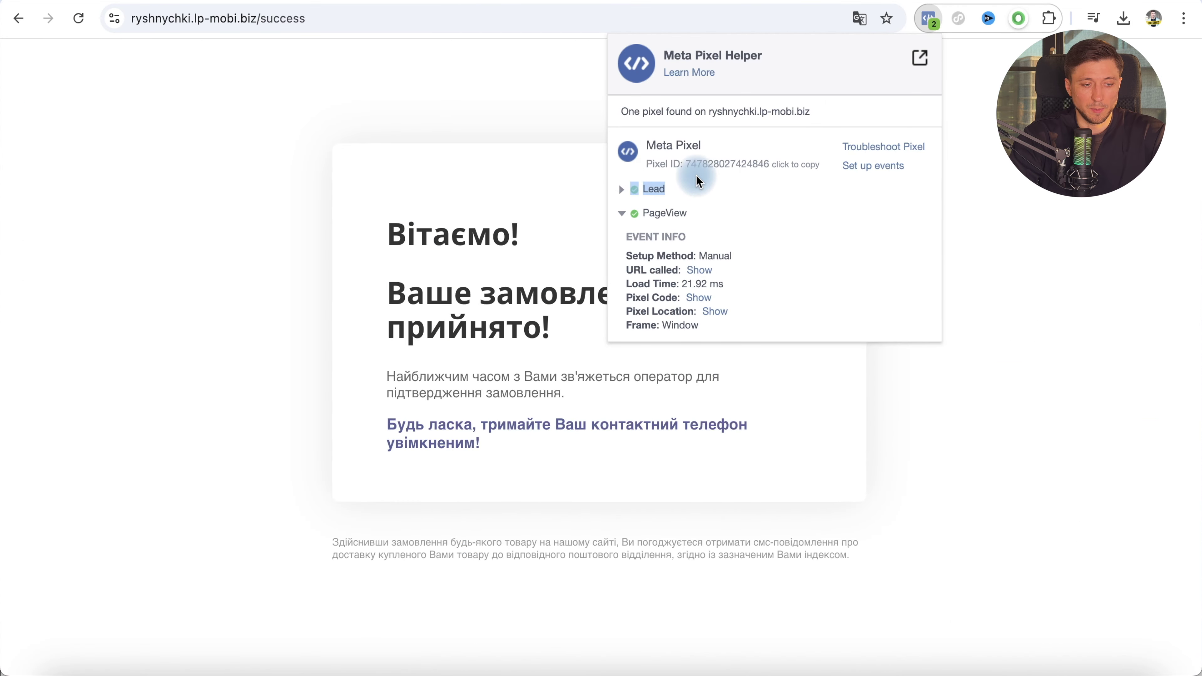
click(634, 190)
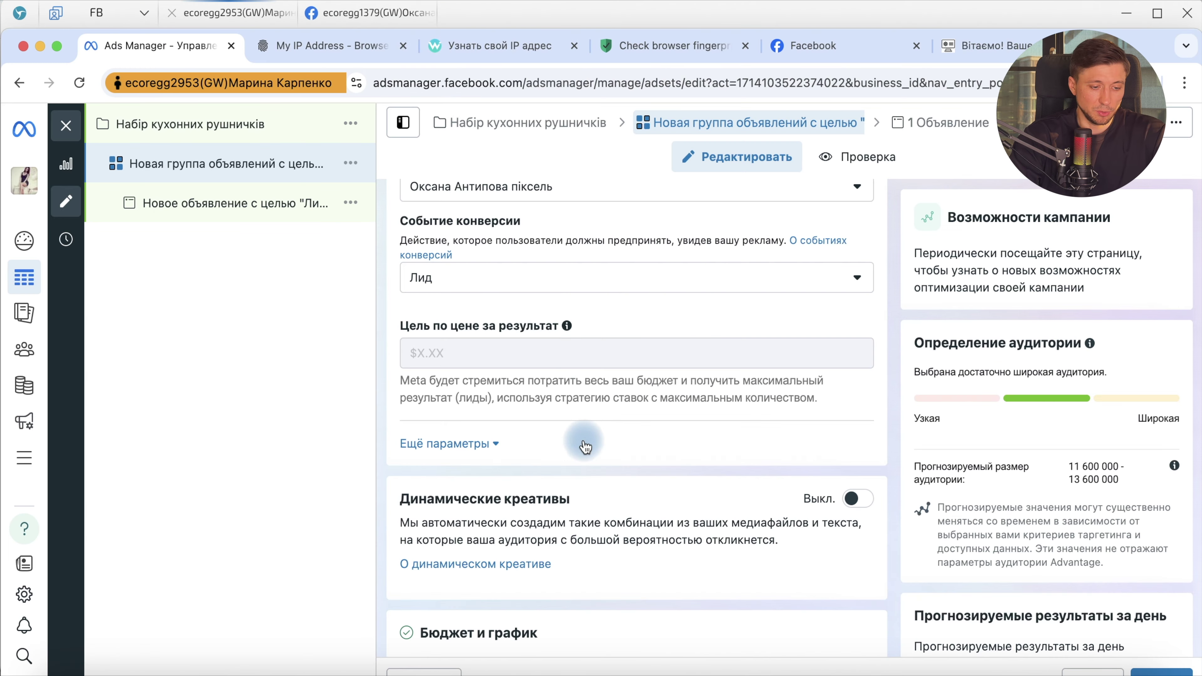
Switch the ad set from the Advantage+ audience to the original audience settings
scroll(586, 447, down, 15)
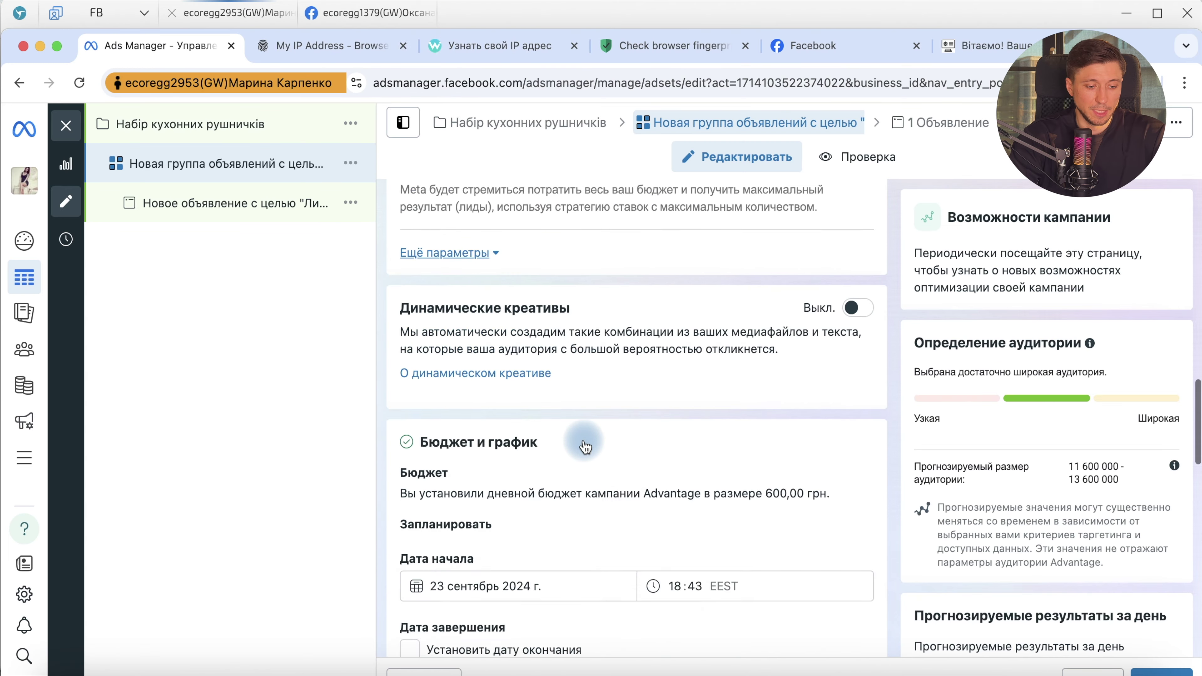
scroll(586, 448, down, 3)
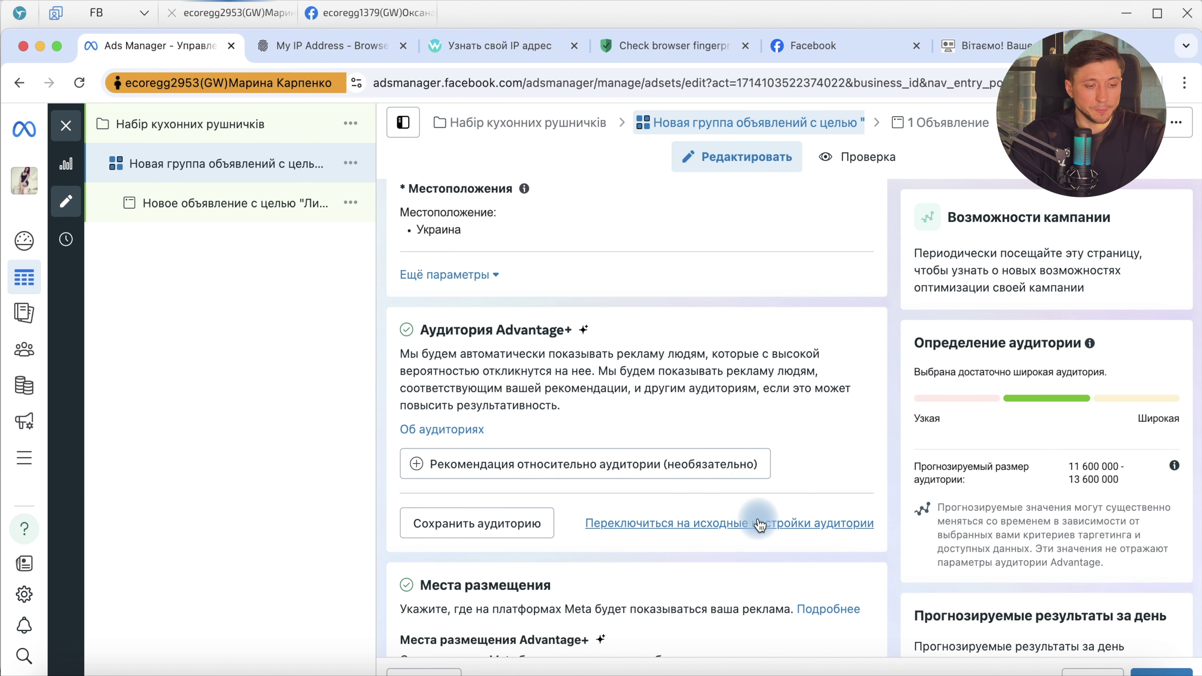
click(759, 524)
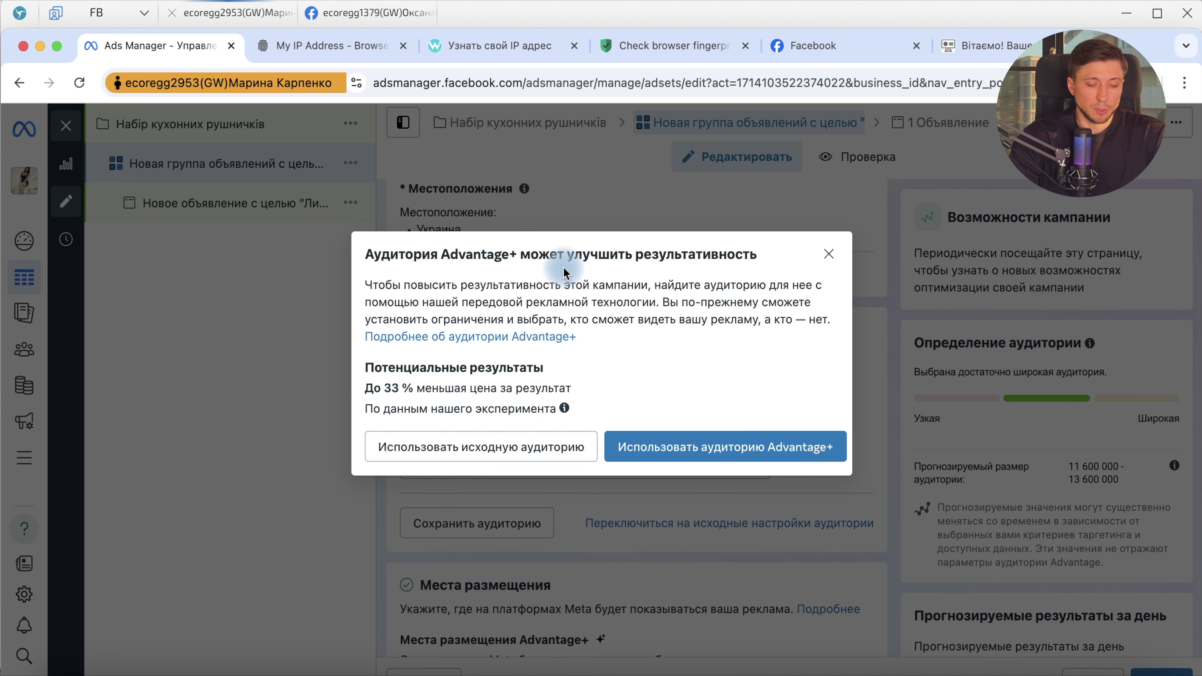
click(534, 446)
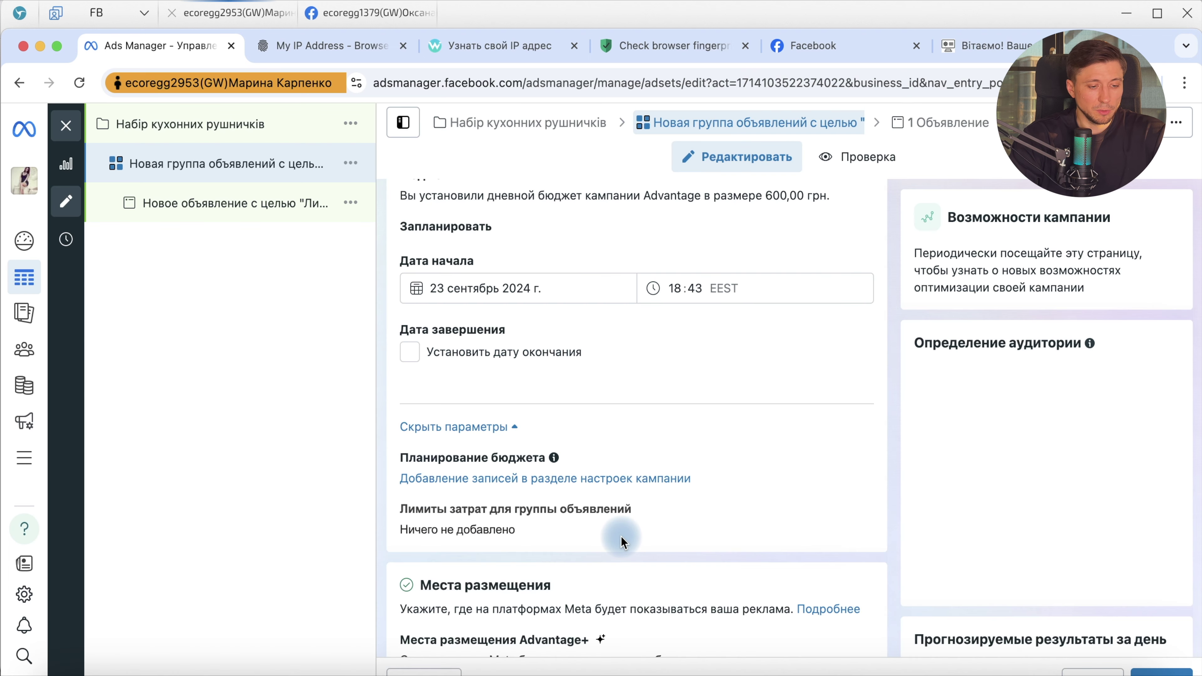
Limit the ad set's audience to women (Женщины)
scroll(622, 541, down, 10)
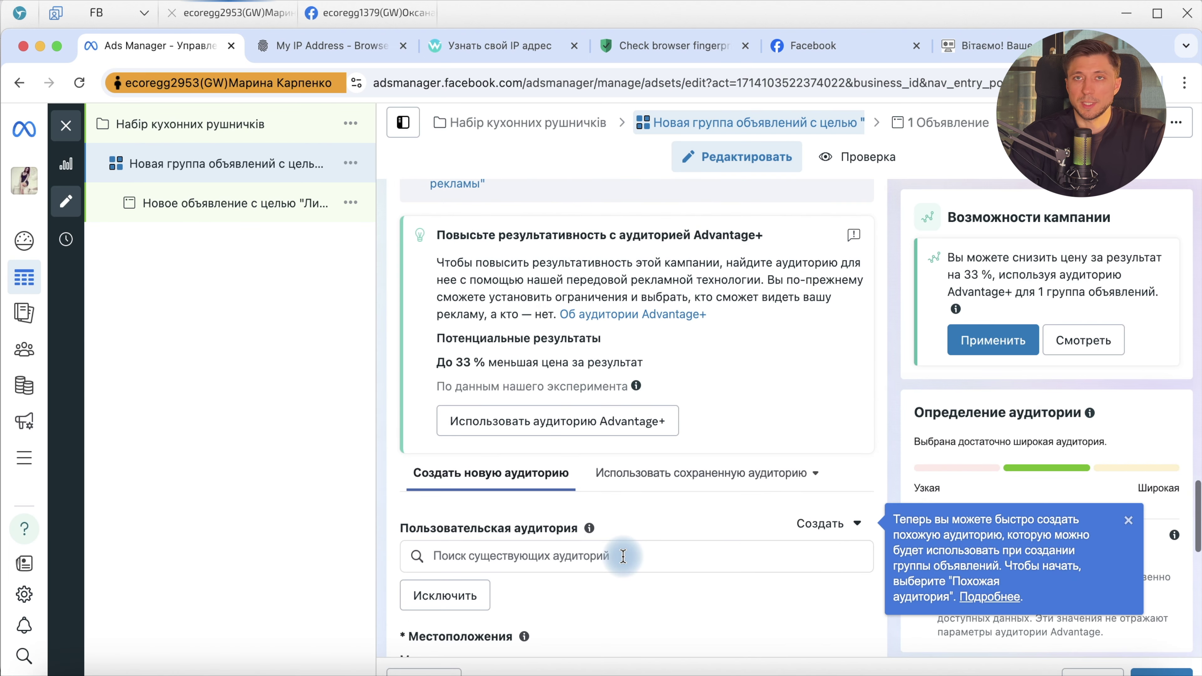
scroll(623, 556, down, 5)
mouse_move(815, 412)
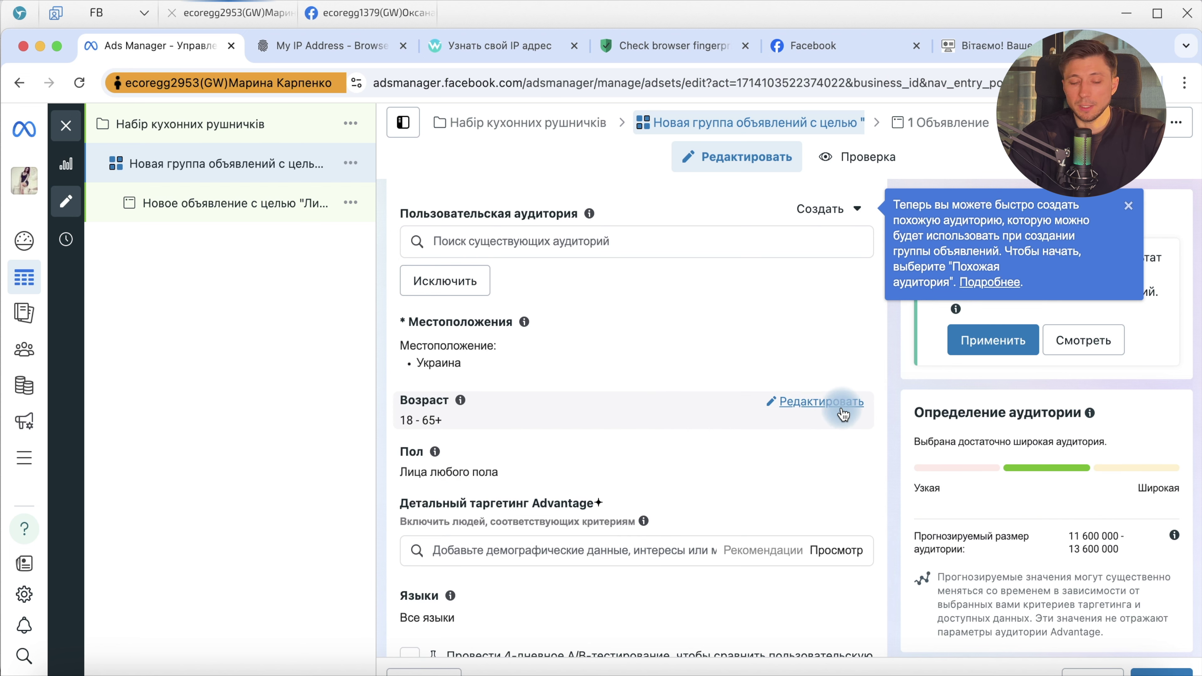
click(826, 456)
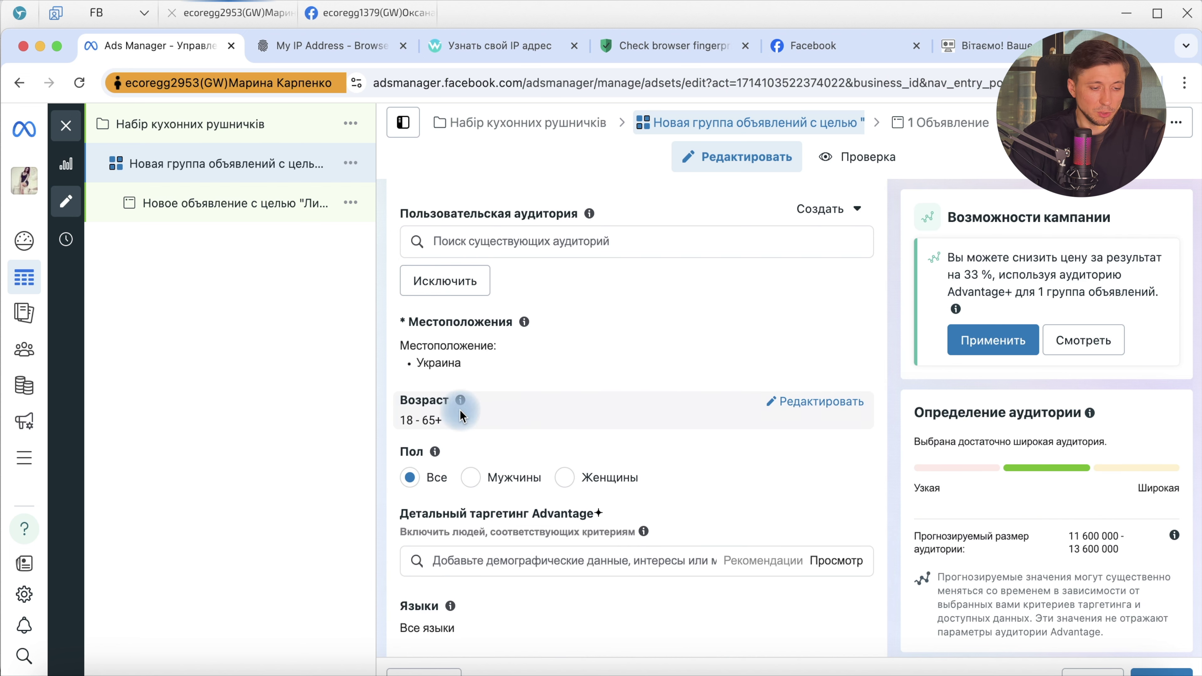
click(564, 477)
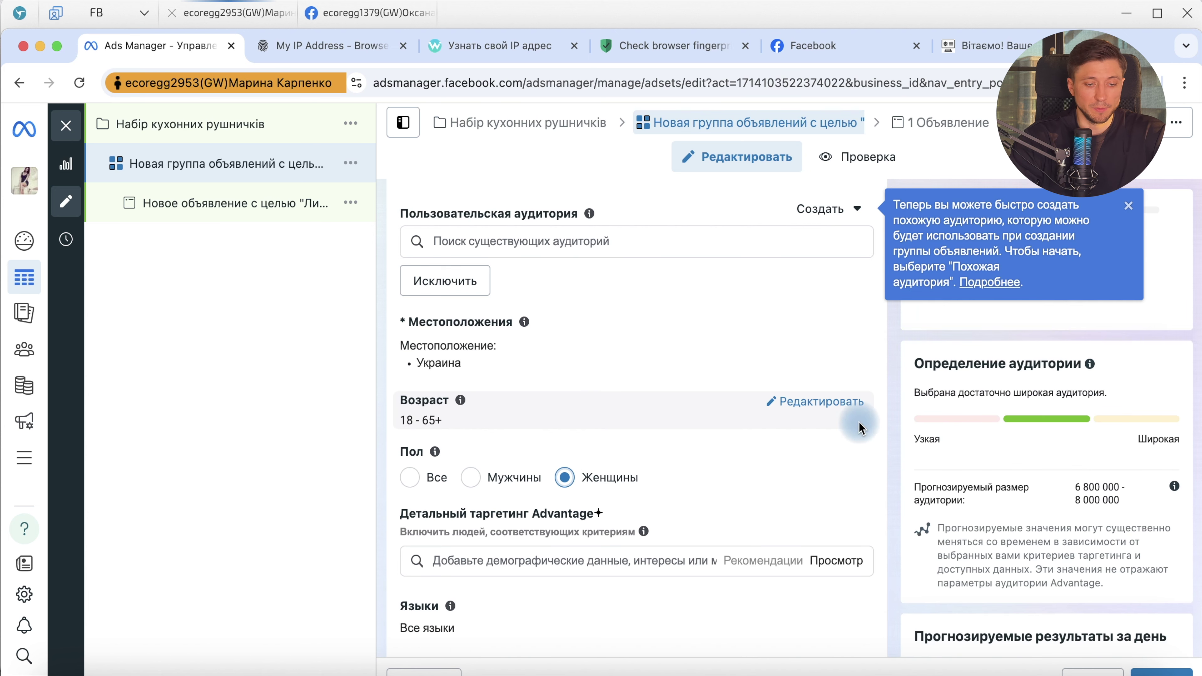
Expand the additional placement options, review the brand safety settings and dismiss the notice about renamed publisher block lists
scroll(852, 406, down, 2)
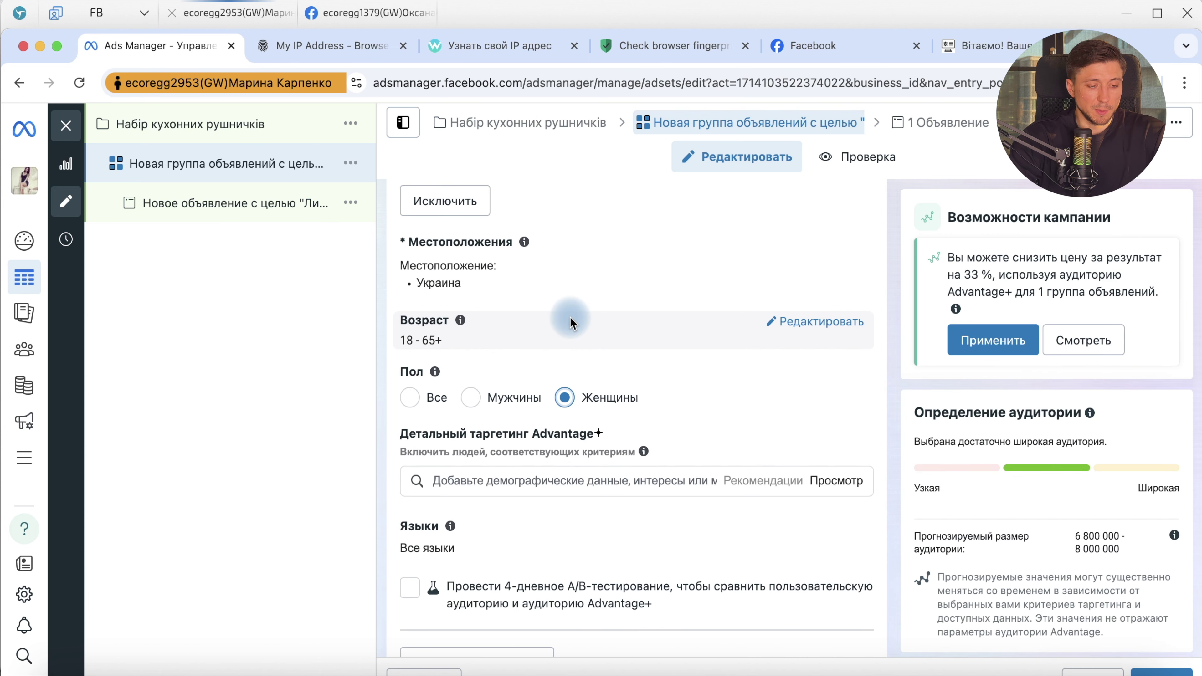
scroll(805, 332, down, 2)
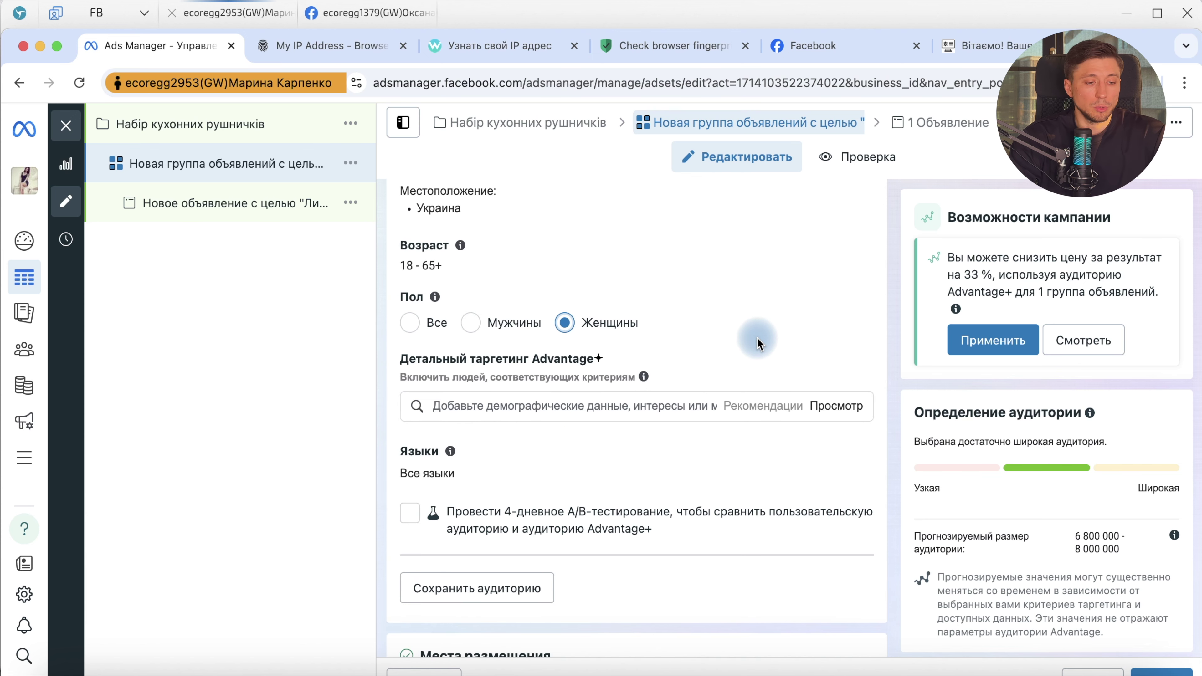
scroll(805, 402, down, 2)
scroll(727, 358, up, 3)
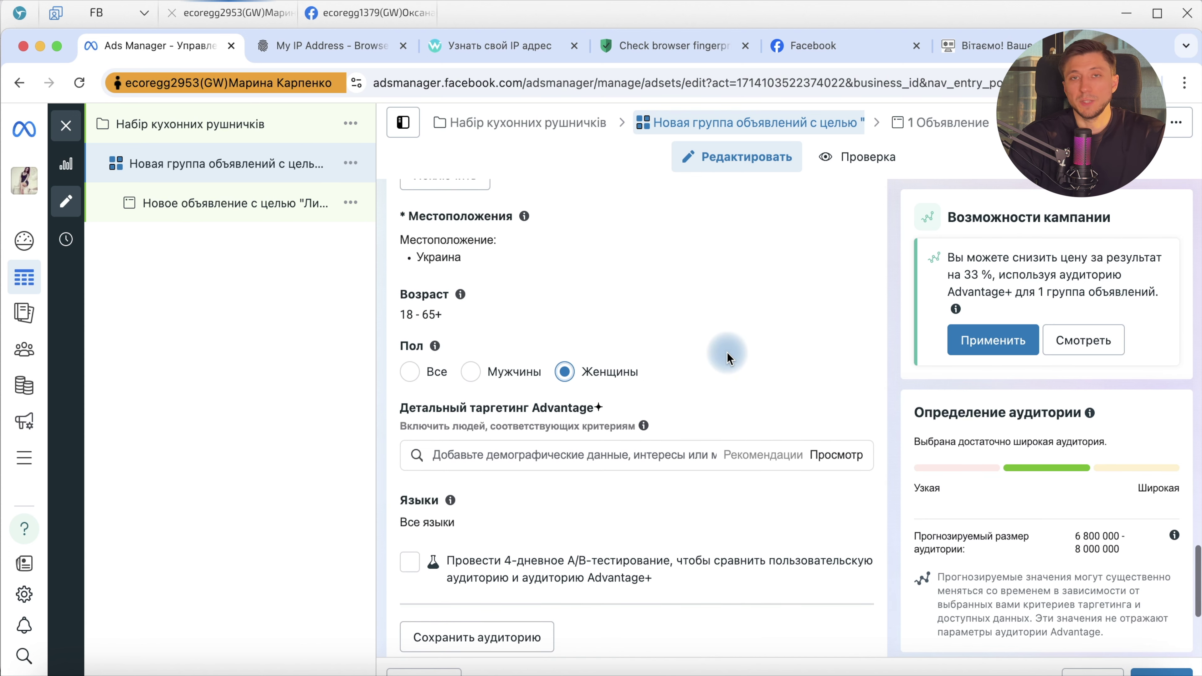
scroll(738, 409, down, 5)
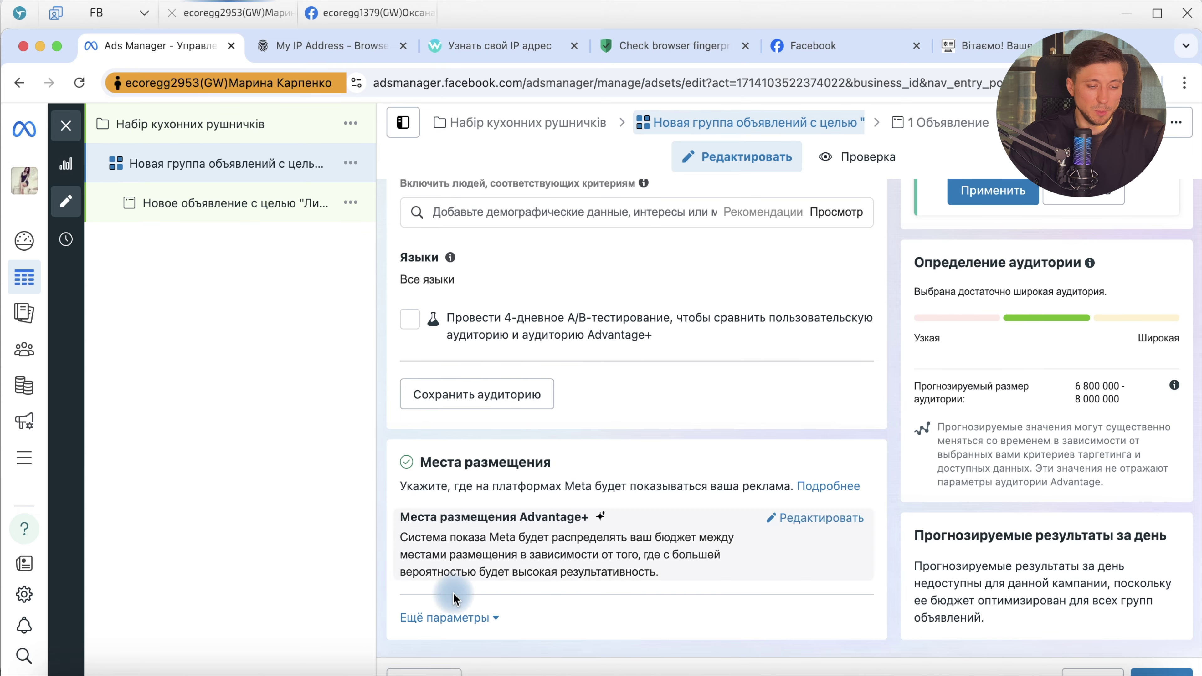
click(493, 619)
scroll(663, 545, down, 7)
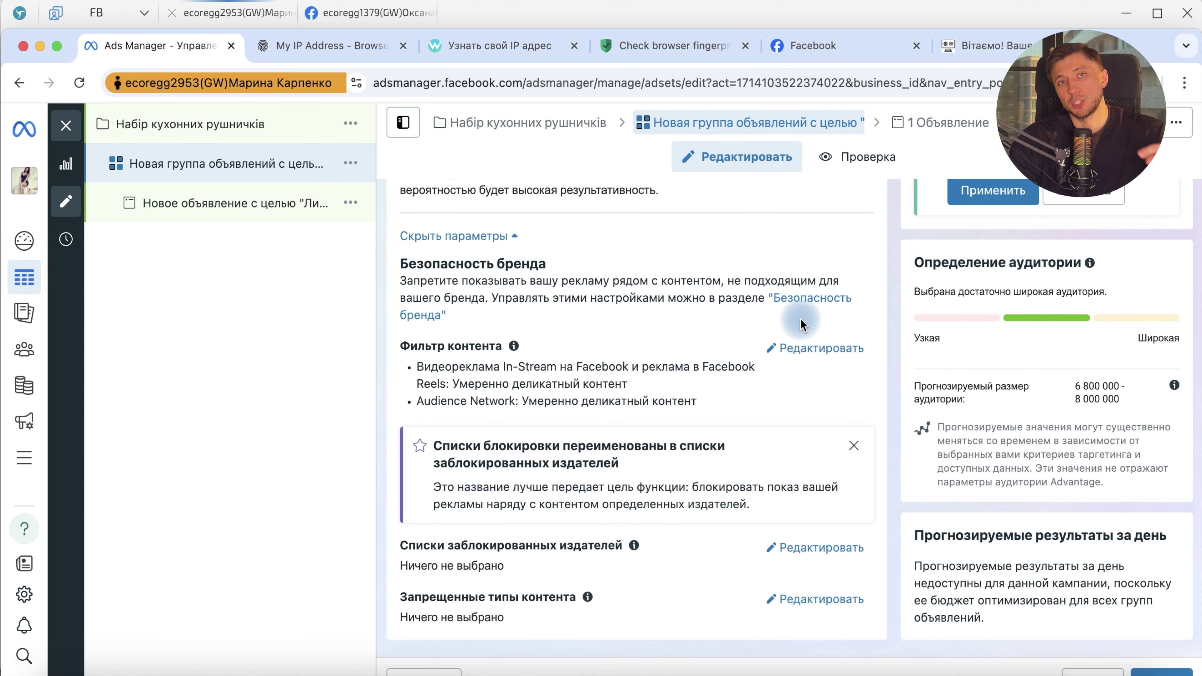
click(854, 446)
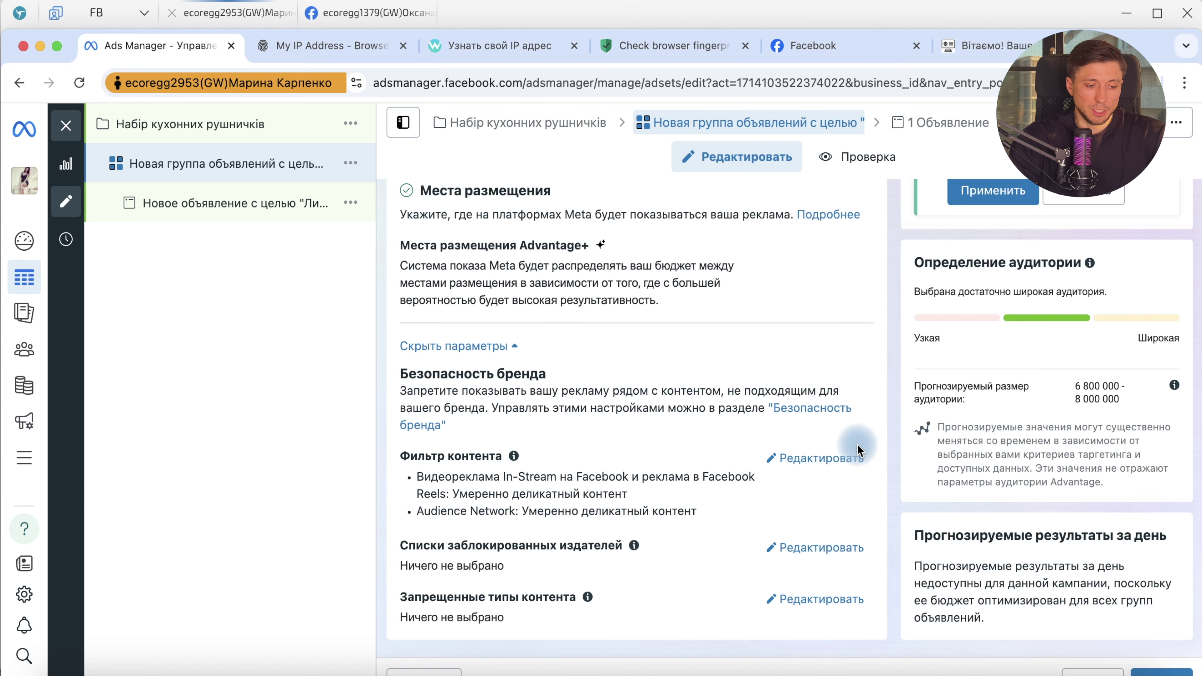
Switch the ad set to manual placements and exclude Instagram, Messenger and Audience Network, leaving only Facebook
scroll(746, 376, up, 3)
scroll(746, 377, down, 3)
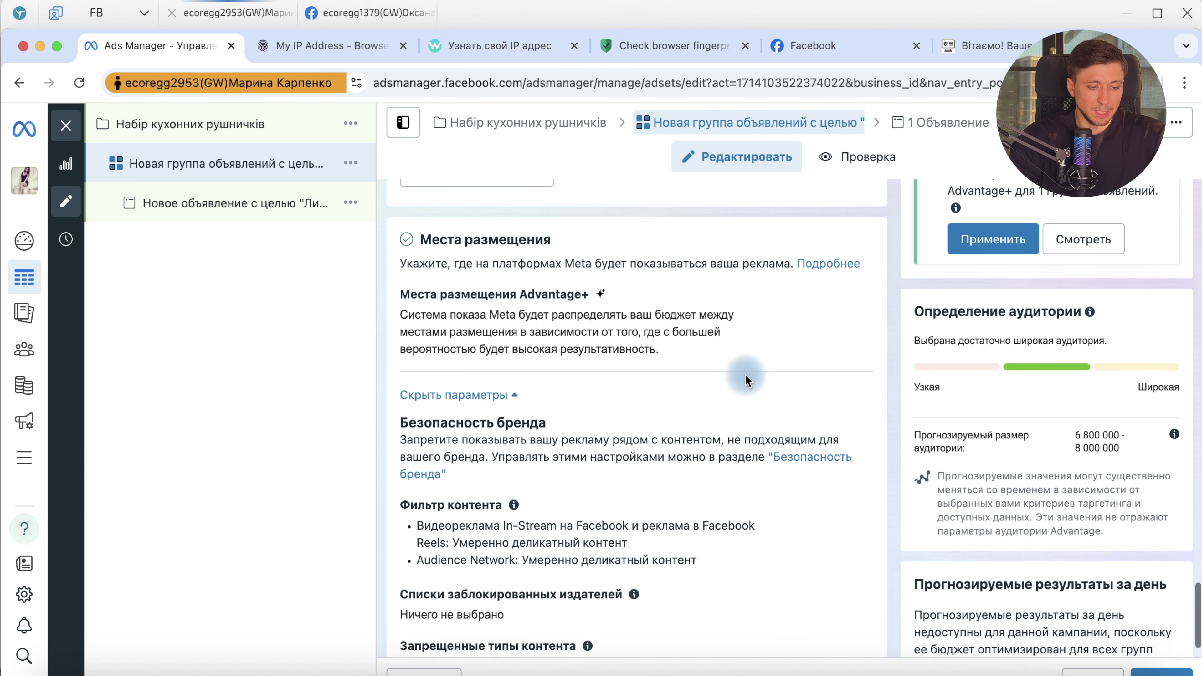
scroll(498, 474, up, 10)
scroll(590, 492, down, 10)
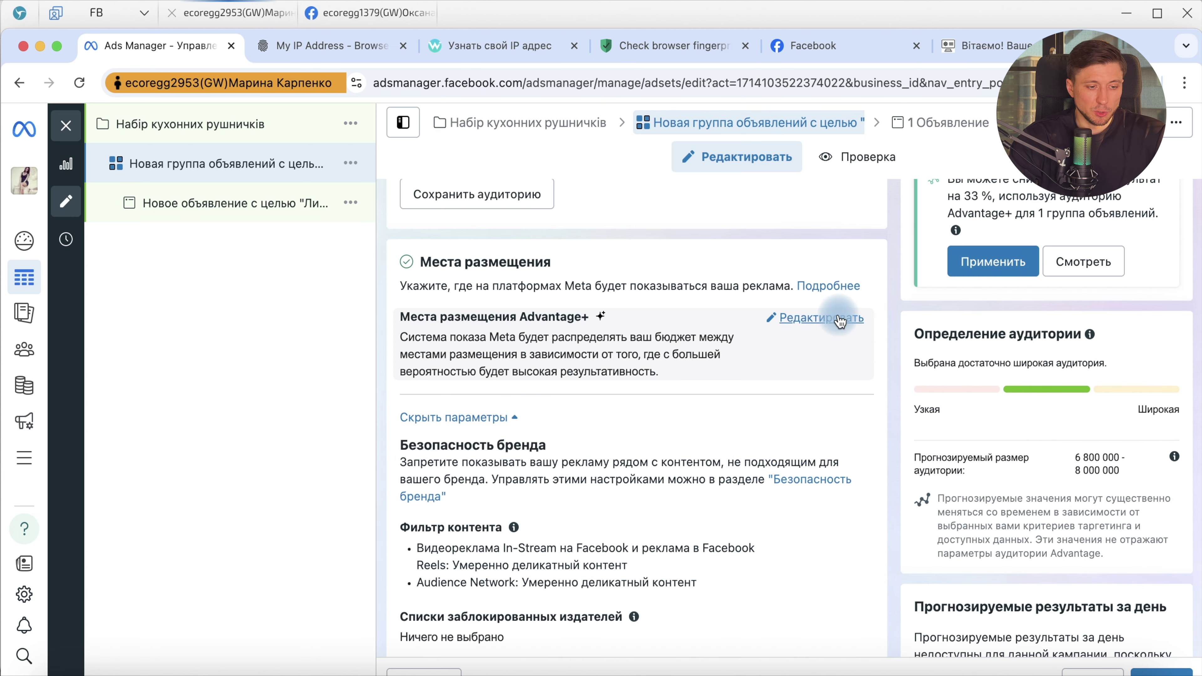
click(836, 321)
click(410, 405)
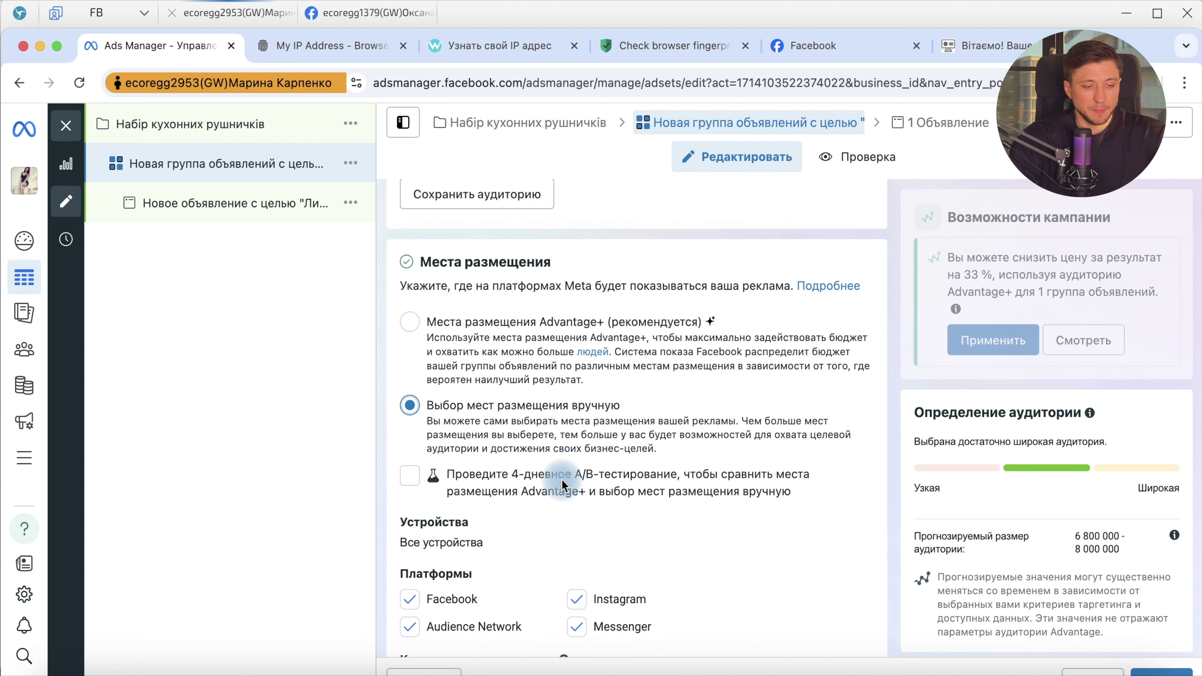
scroll(559, 476, down, 10)
click(577, 239)
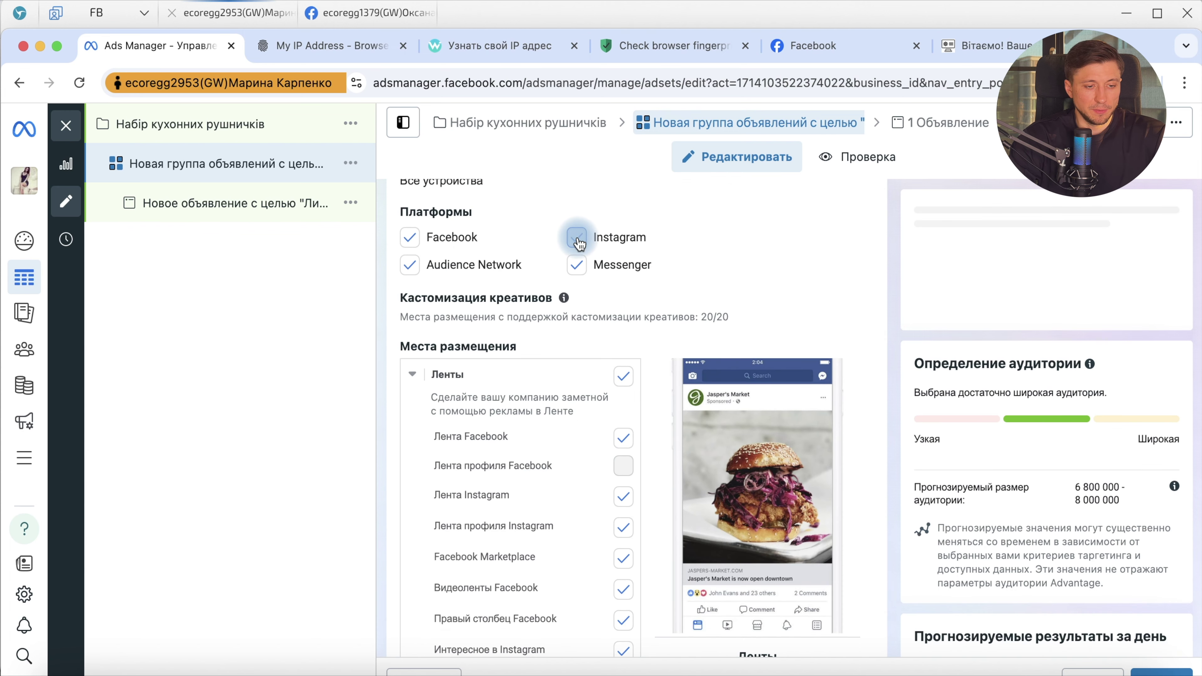
click(576, 265)
click(409, 264)
scroll(1069, 503, down, 3)
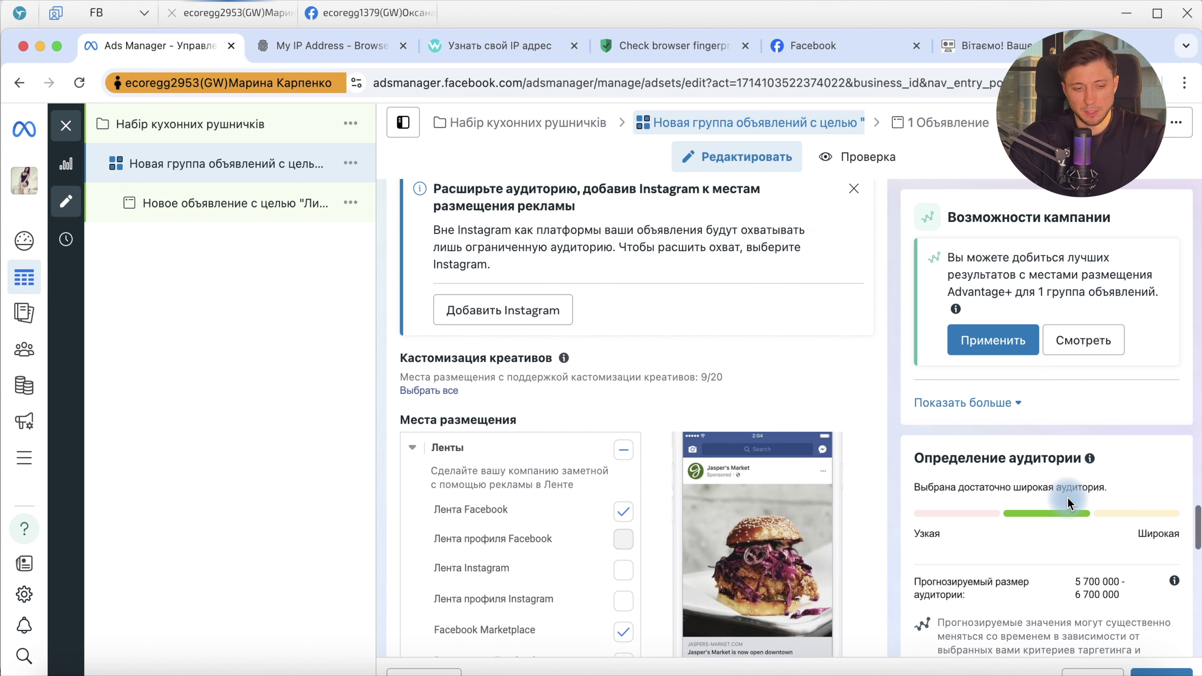
drag(1124, 596, 1070, 590)
Rename the ad set as ж-фб
scroll(711, 360, up, 10)
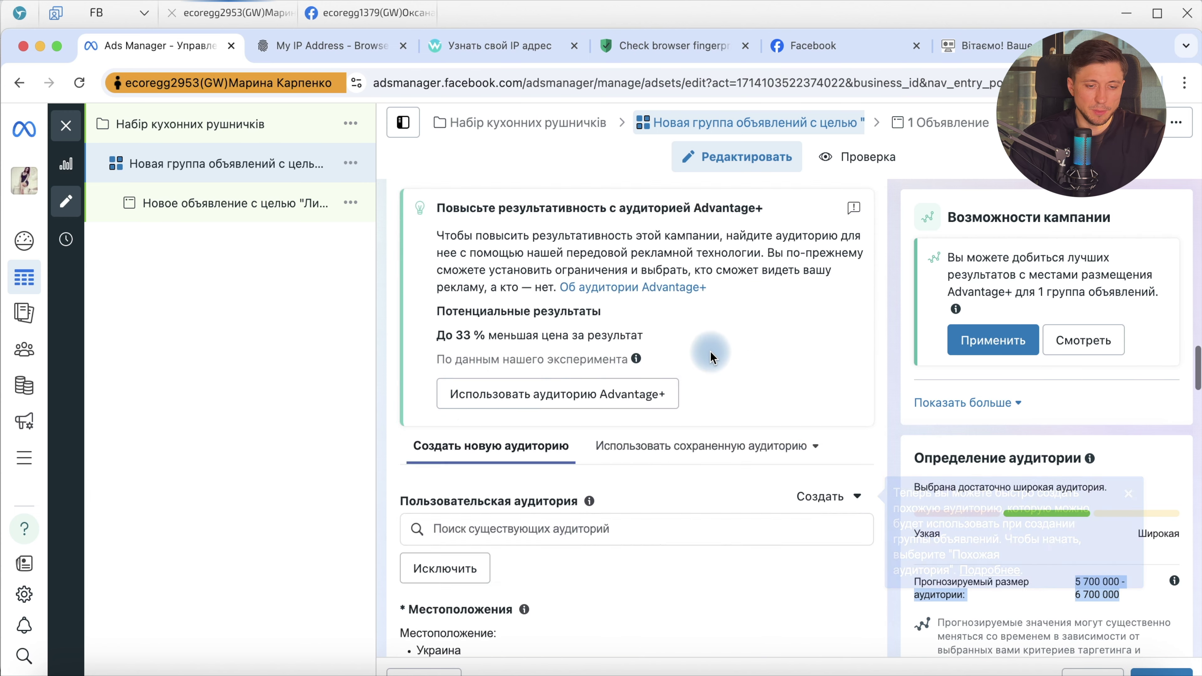
click(637, 245)
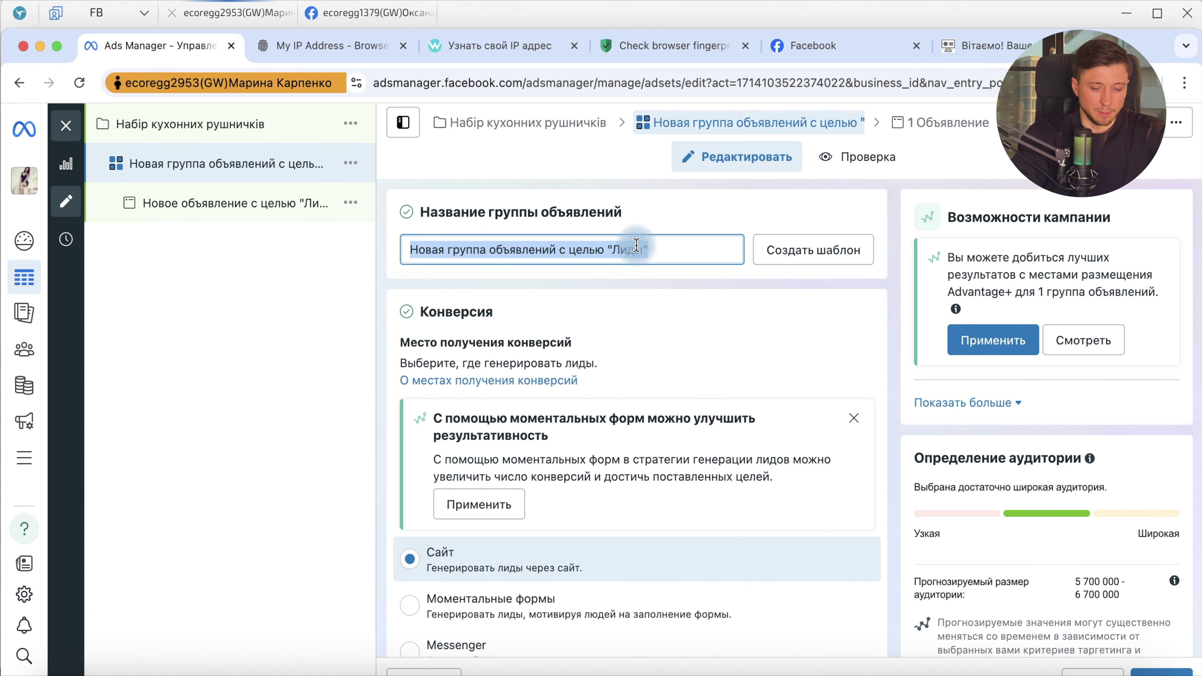
text(ж-фб)
scroll(550, 368, down, 15)
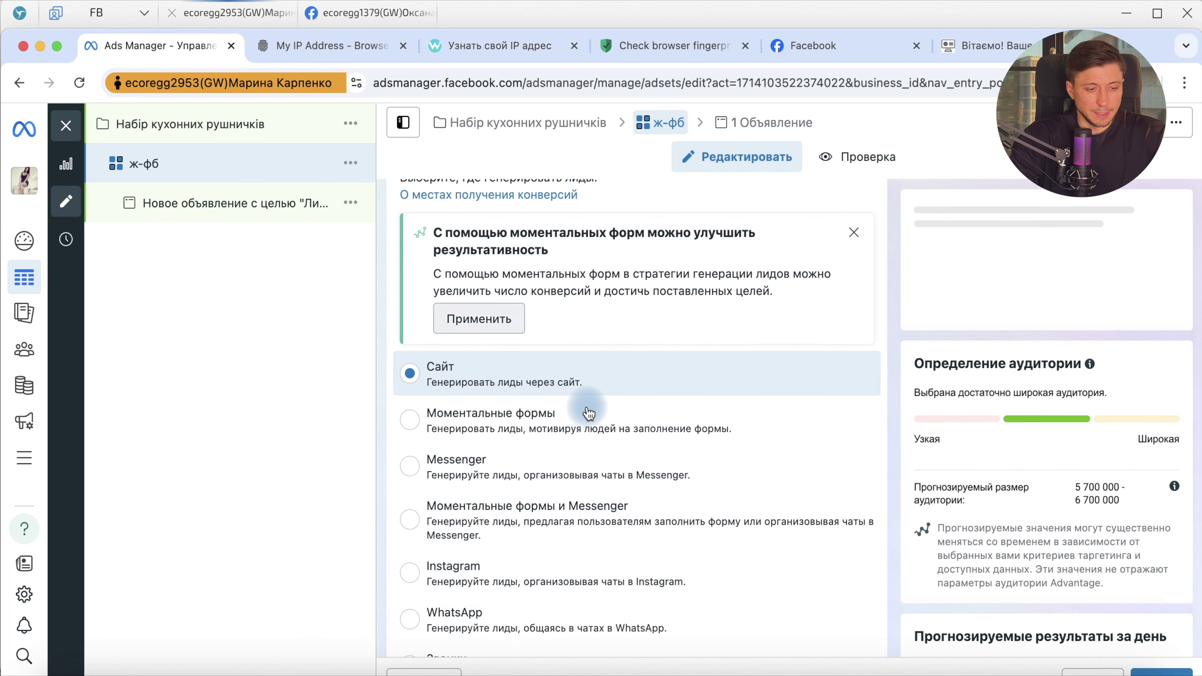
scroll(585, 441, up, 15)
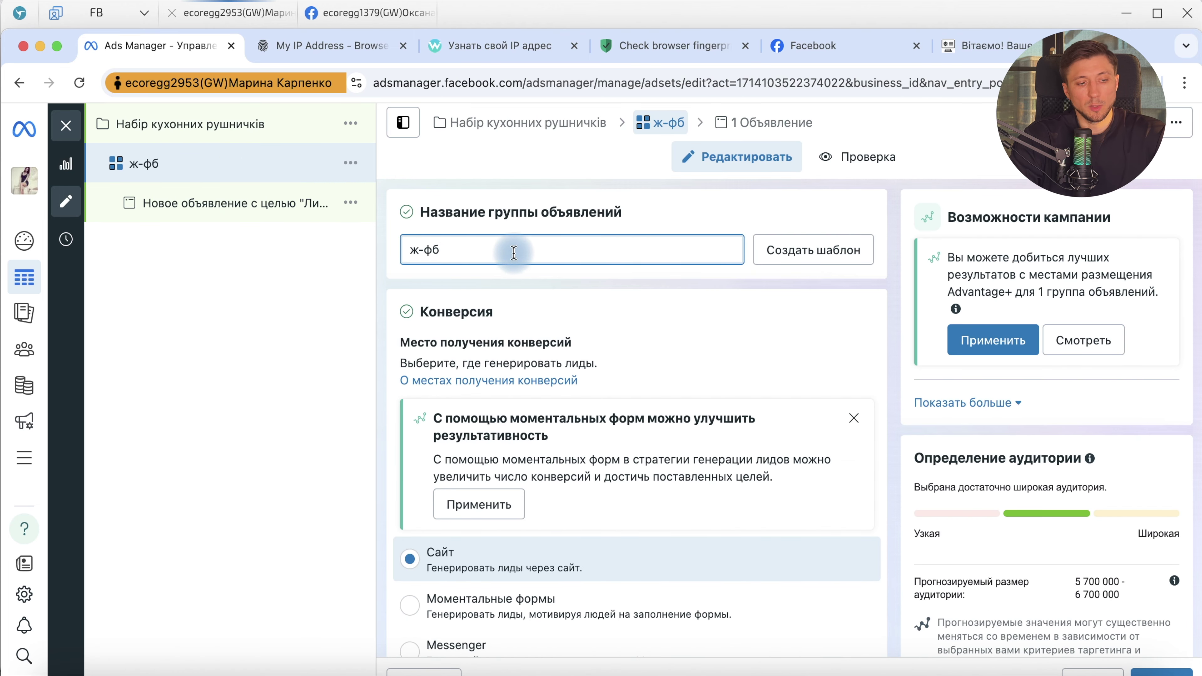
Try narrowing the detailed targeting with the Recipes (food & drink) interest from the Cooking category
scroll(568, 523, down, 10)
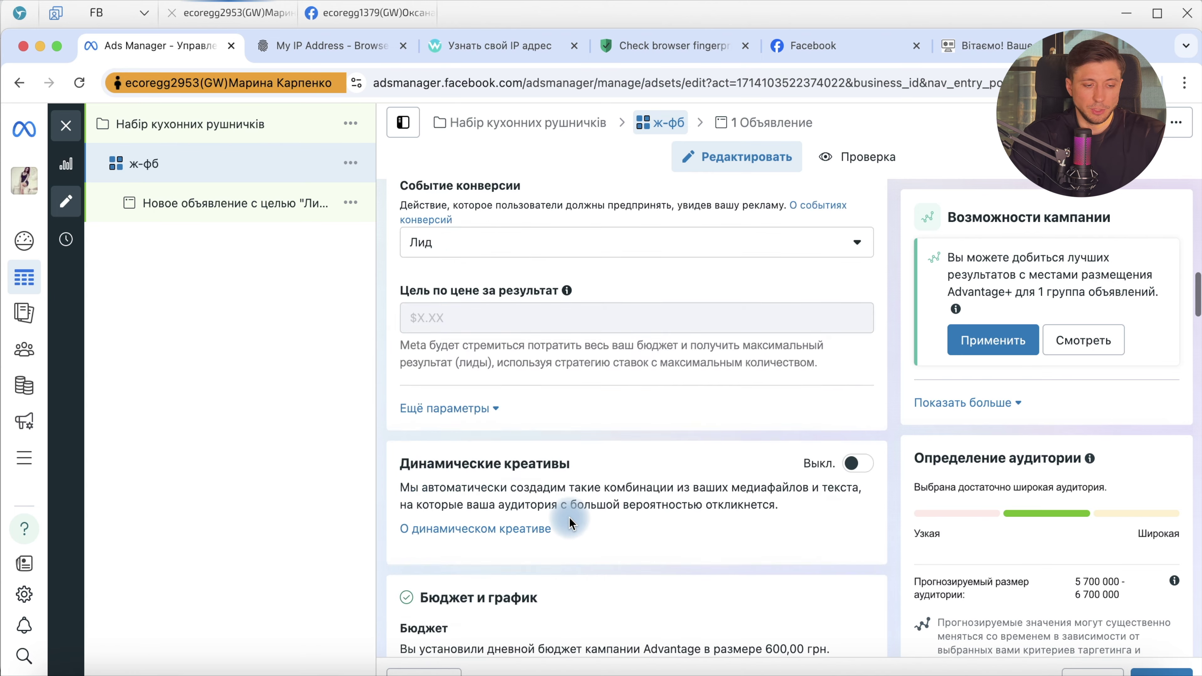
scroll(570, 521, down, 15)
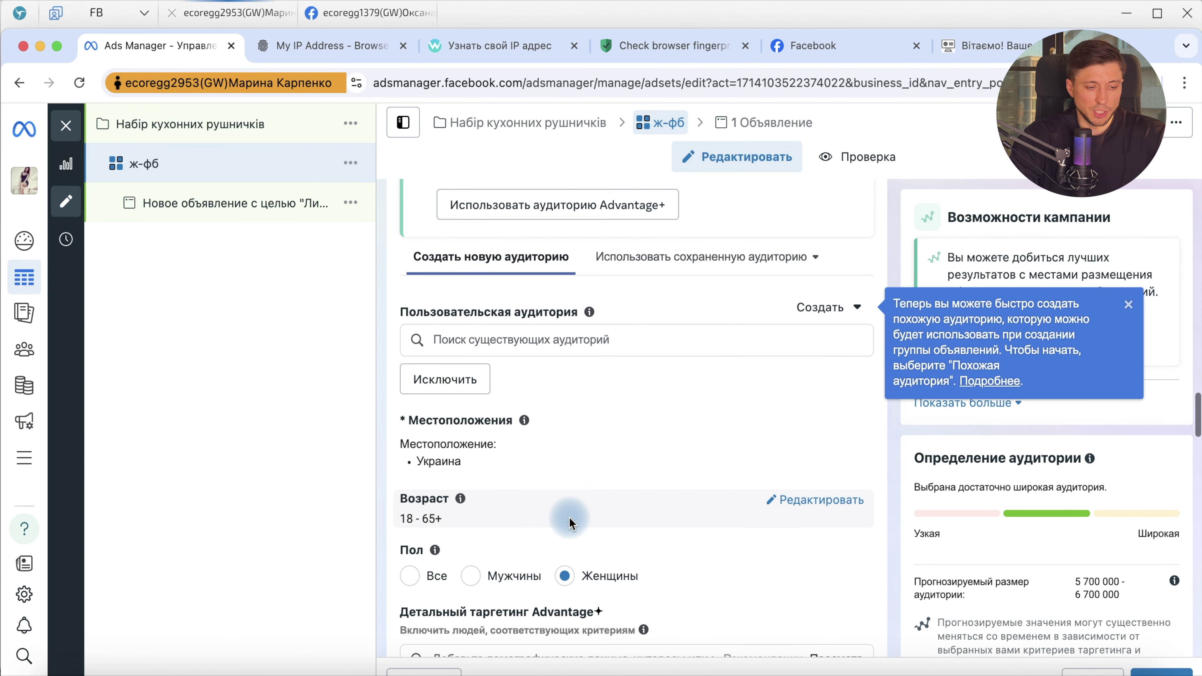
scroll(596, 524, down, 2)
click(614, 522)
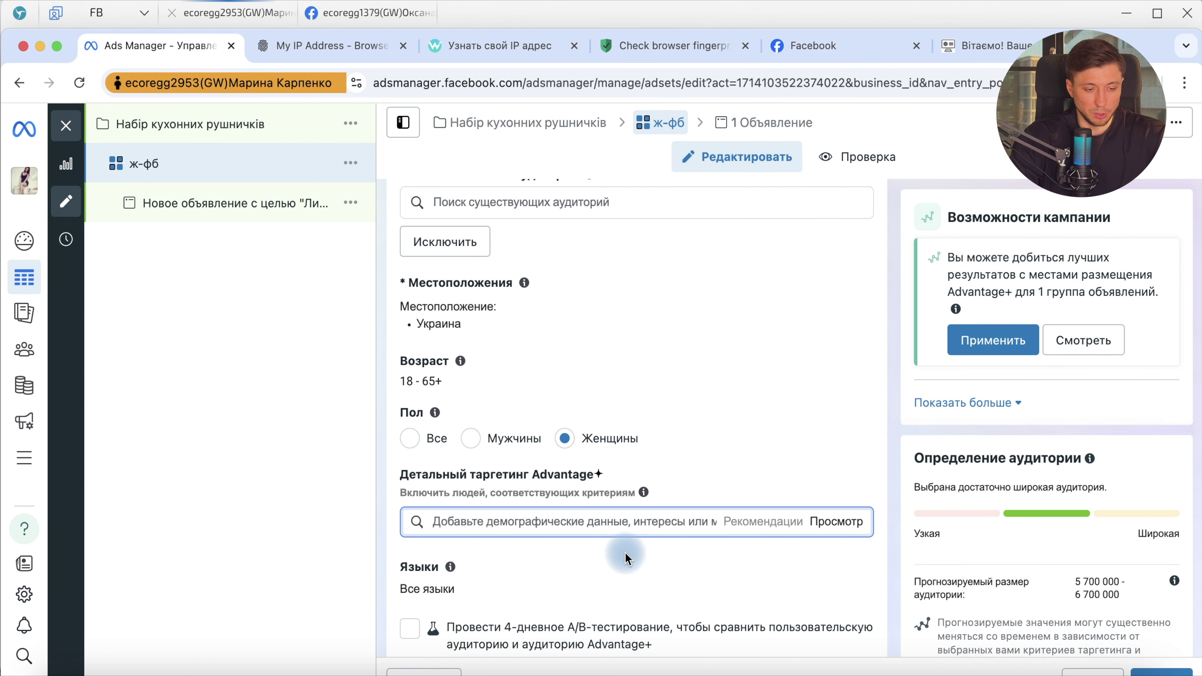
scroll(710, 474, down, 3)
click(818, 397)
click(502, 452)
scroll(497, 464, down, 3)
click(502, 494)
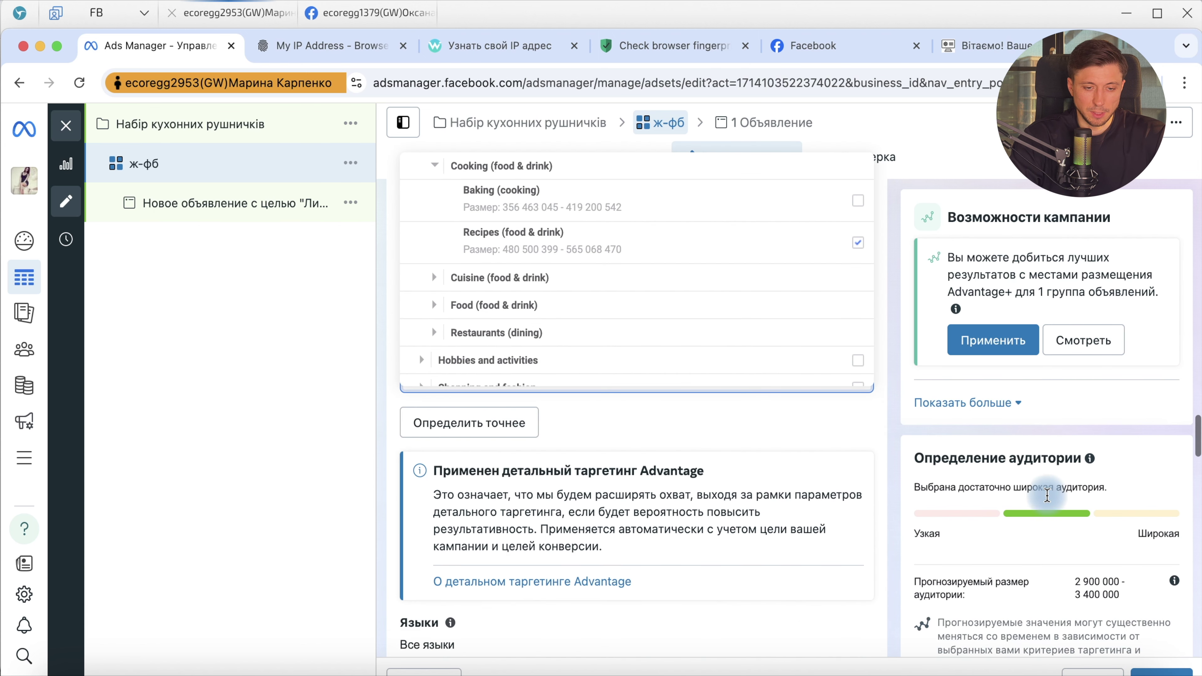
scroll(1089, 585, down, 2)
click(1078, 582)
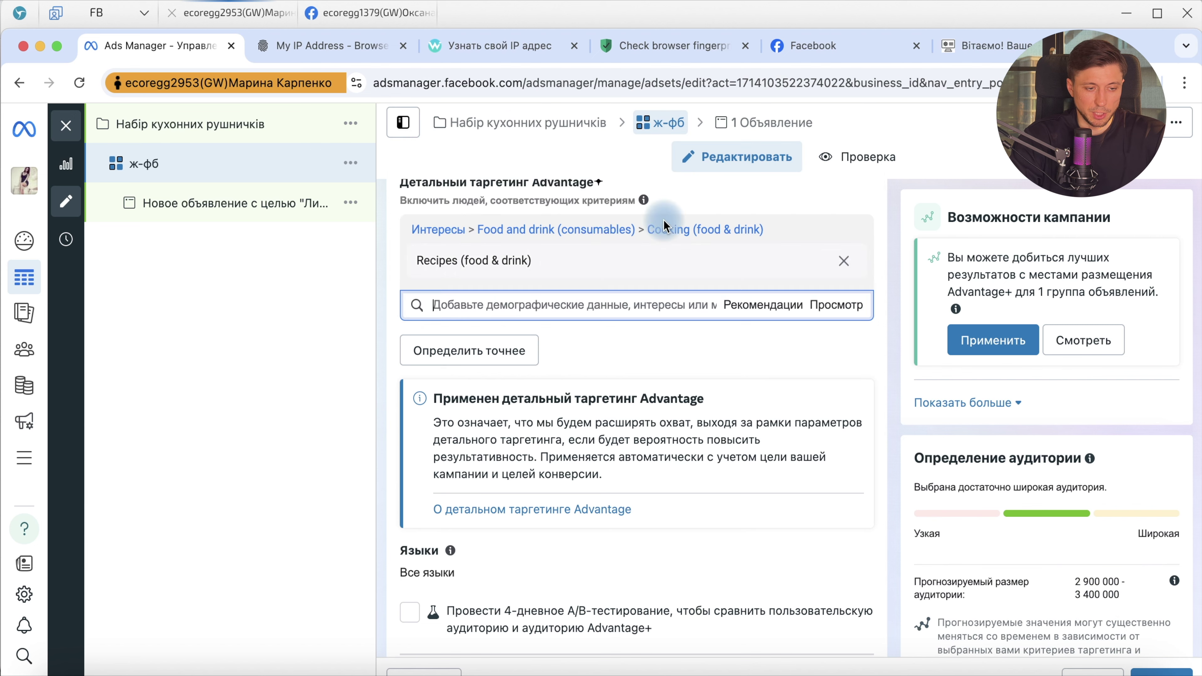
Remove the Recipes (food & drink) interest from the detailed targeting
scroll(663, 222, up, 2)
mouse_move(847, 340)
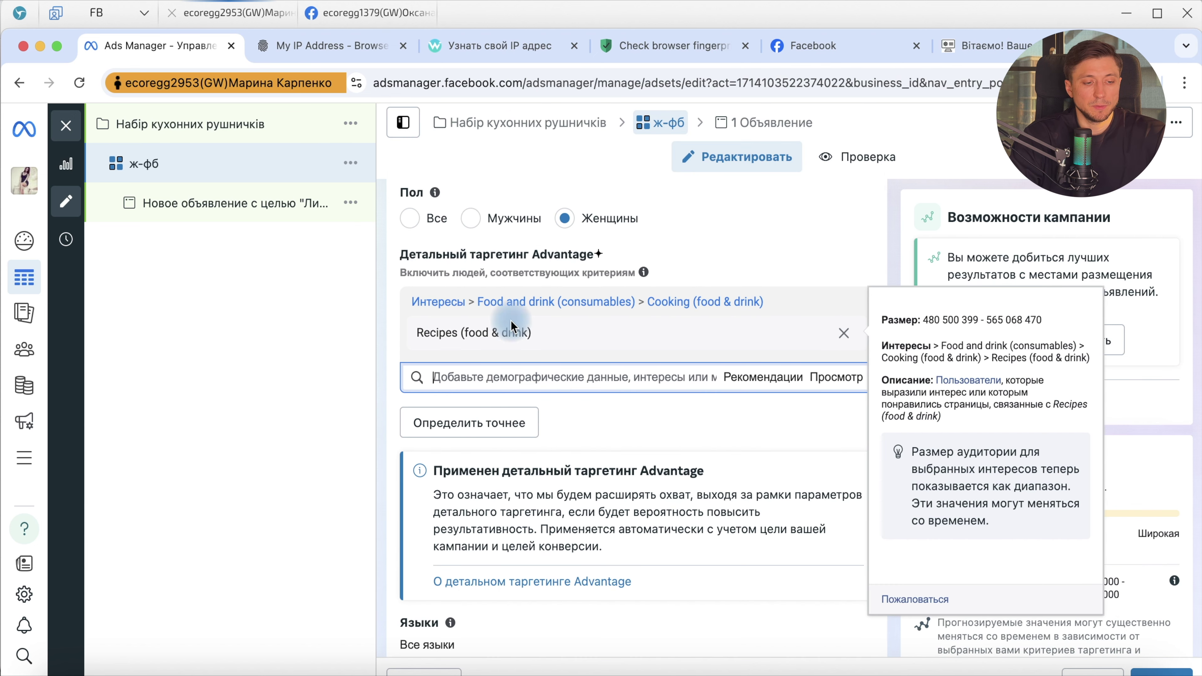
click(845, 334)
Open the ad under the ж-фб ad set and rename it as video
click(267, 214)
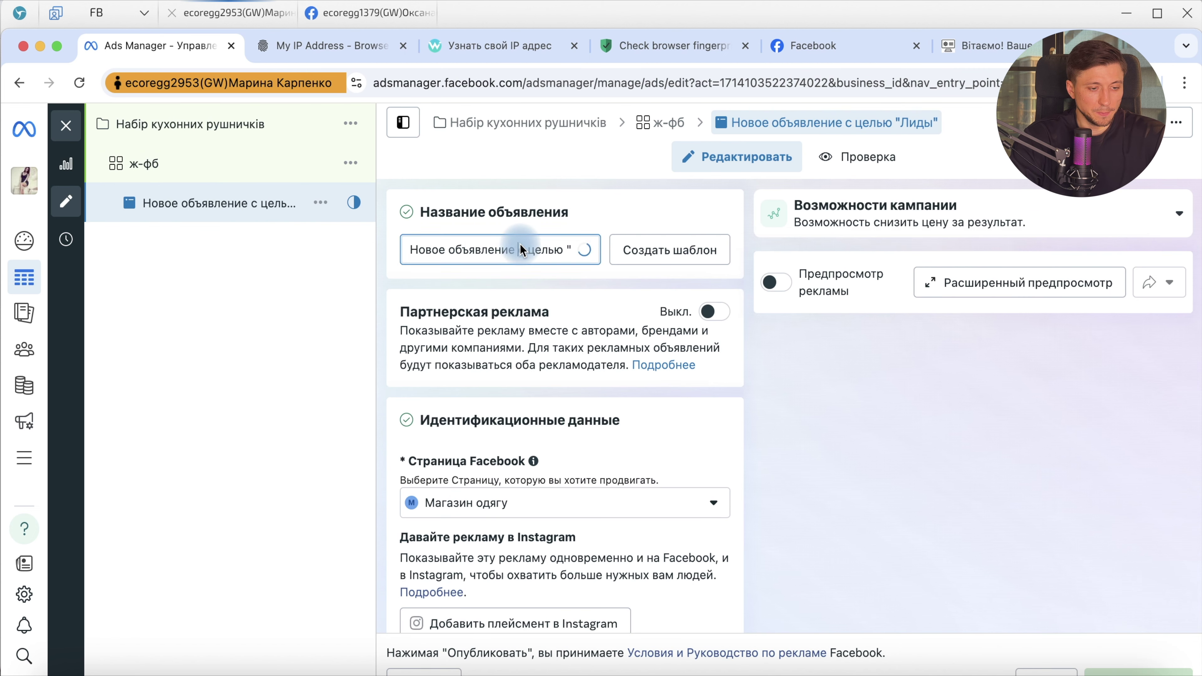
key(ctrl+a)
text(video)
Choose the Facebook page to promote and accept Meta's lead ads terms for it
scroll(644, 277, down, 5)
click(644, 256)
click(497, 341)
scroll(730, 481, down, 2)
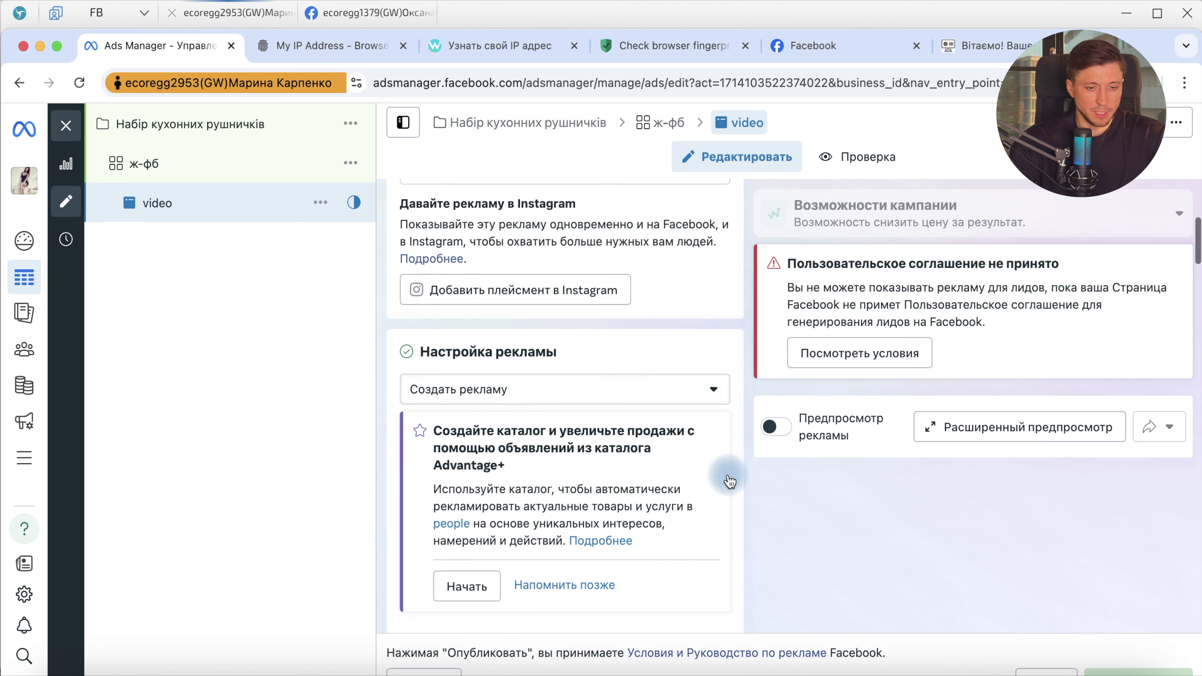
click(804, 348)
click(711, 384)
Opt the ad out of multi-advertiser ad units
scroll(631, 288, down, 9)
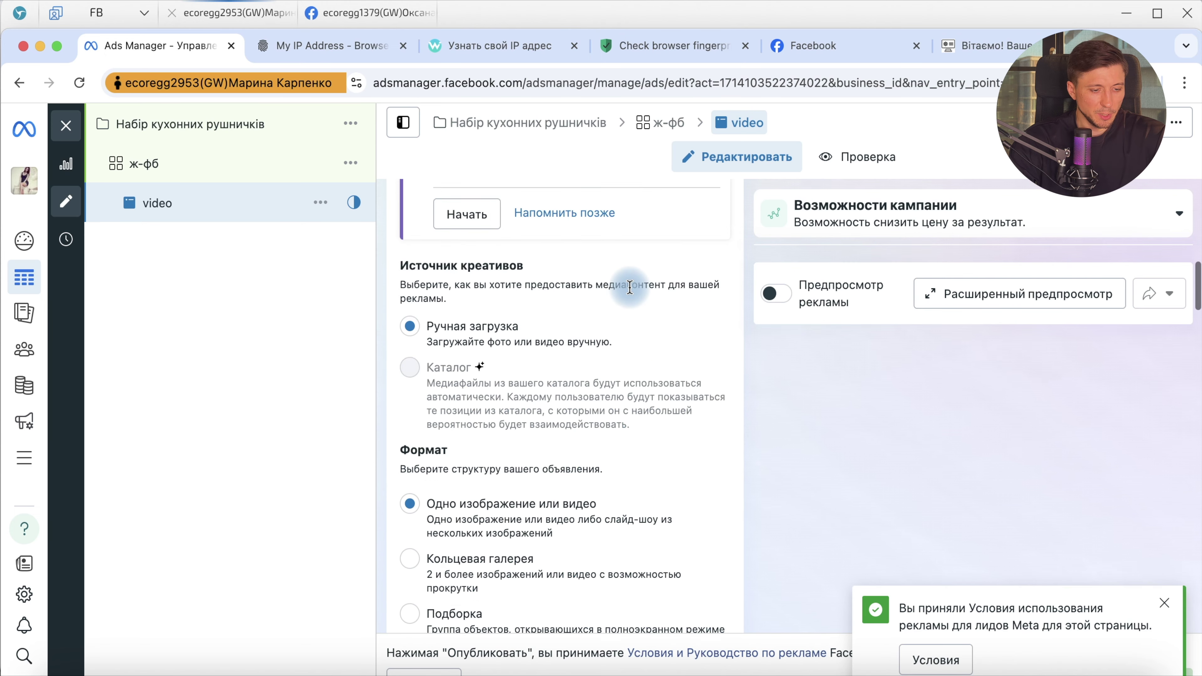
scroll(630, 287, down, 10)
click(401, 226)
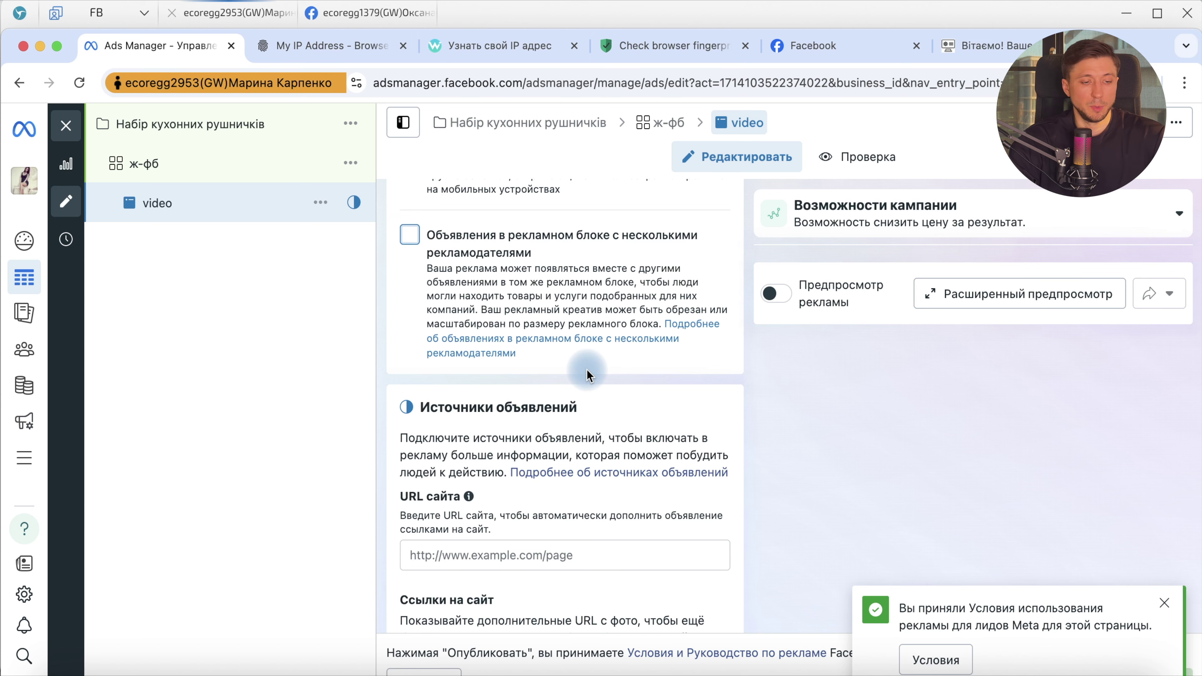
Upload the kitchen towel teaser video from the Downloads folder and add it as the ad's media
scroll(587, 376, down, 6)
scroll(596, 426, down, 5)
click(534, 253)
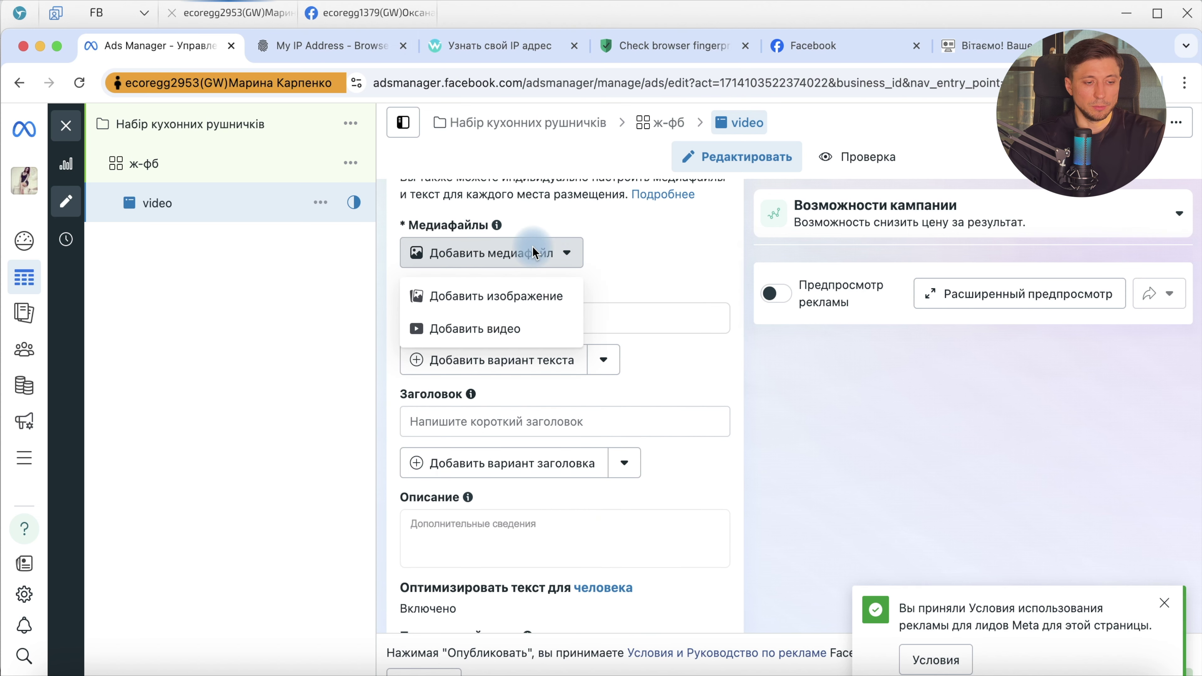
click(519, 333)
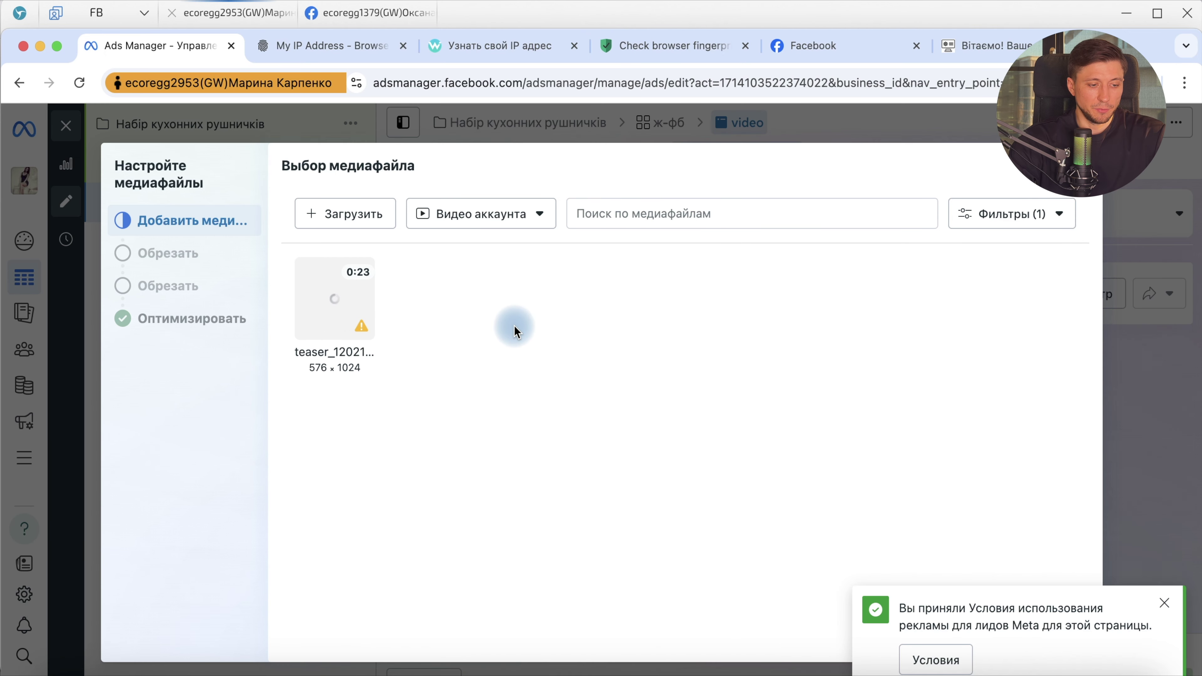
click(347, 212)
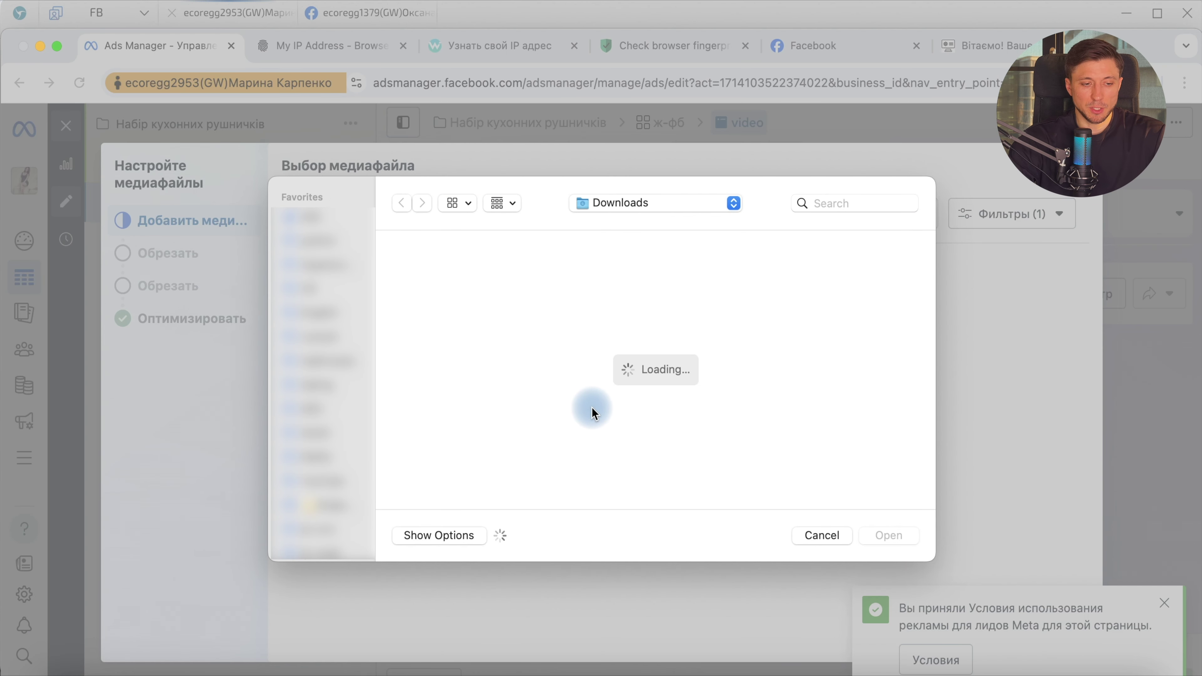
double_click(564, 289)
click(330, 367)
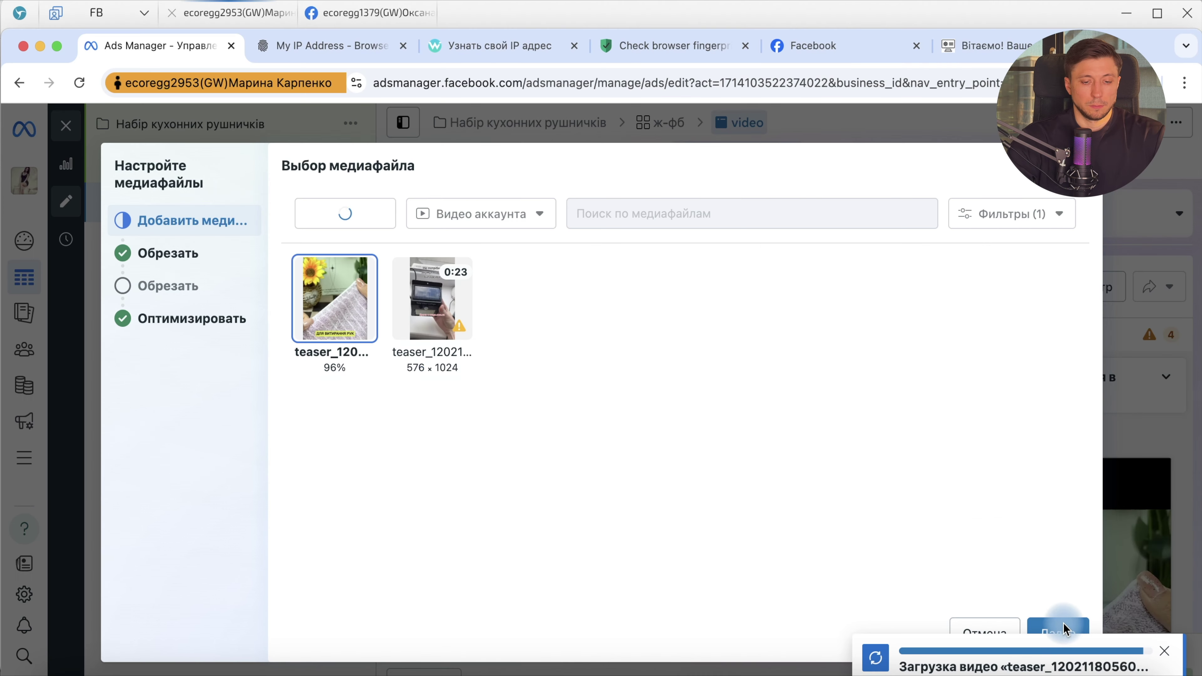
click(1066, 626)
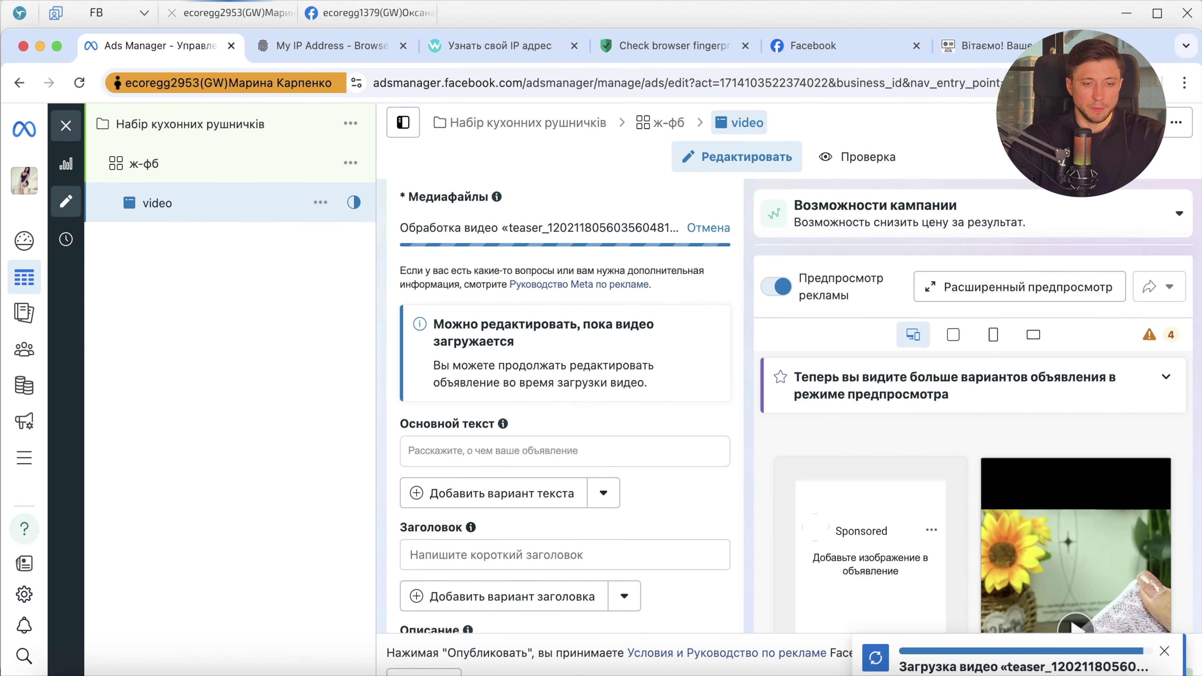
Copy the towel teaser's description from its Adheart page and paste it as the ad's primary text in Ads Manager
click(330, 217)
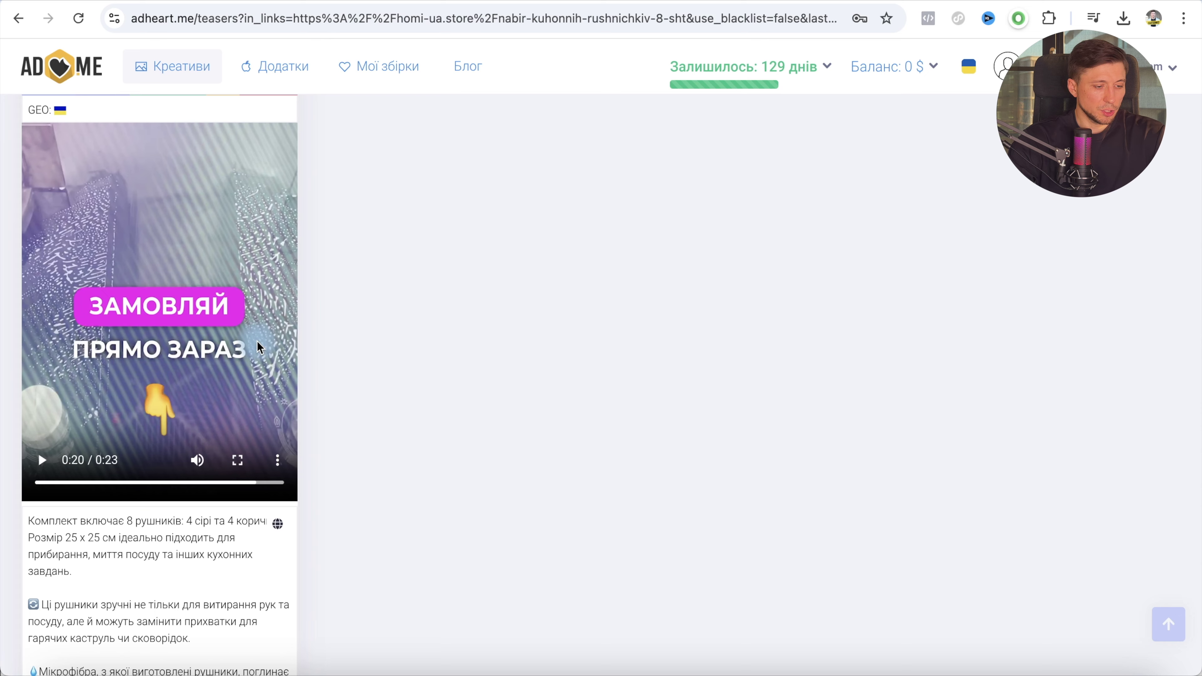
scroll(94, 558, down, 10)
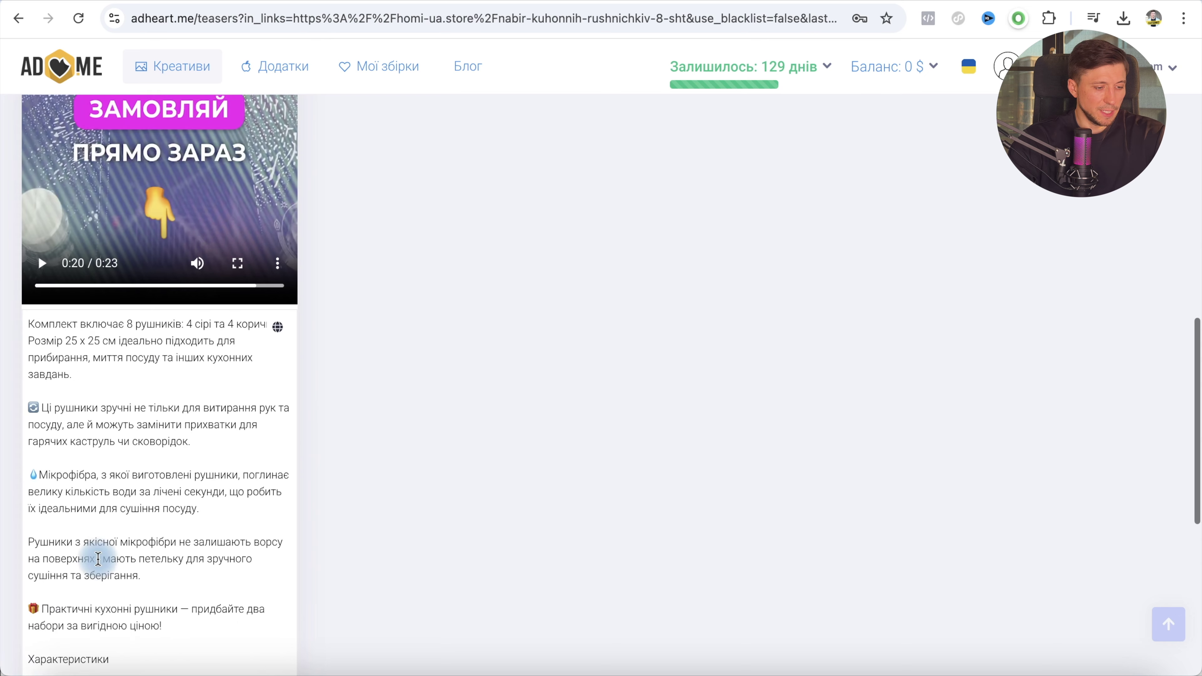
drag(120, 527, 686, 160)
key(ctrl+c)
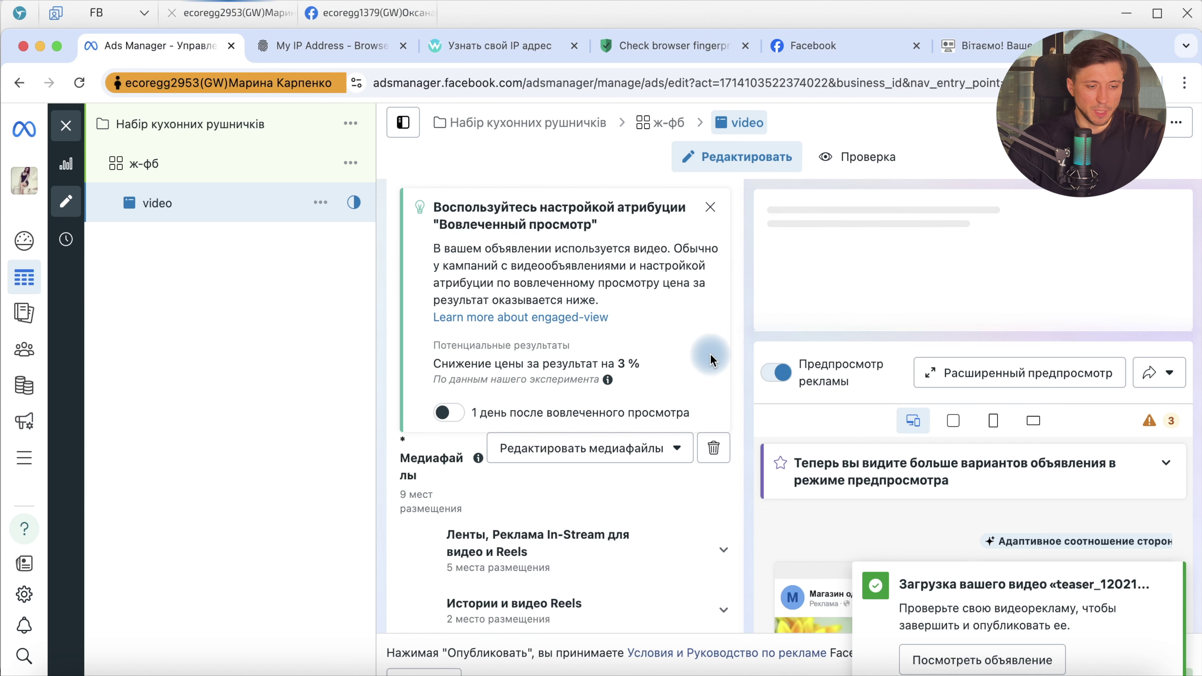
scroll(623, 417, down, 10)
click(530, 315)
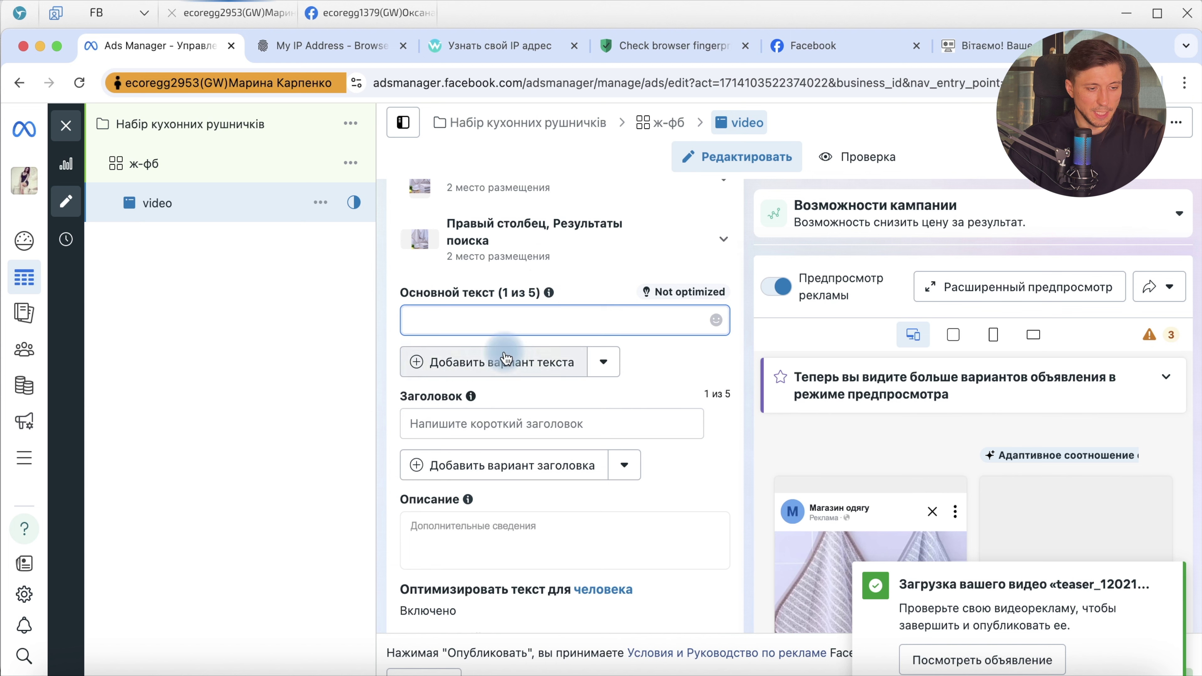
key(ctrl+v)
Review the pasted primary text from its opening paragraph to its closing purchase line, and view the available call-to-action options
drag(523, 434, 405, 389)
click(549, 436)
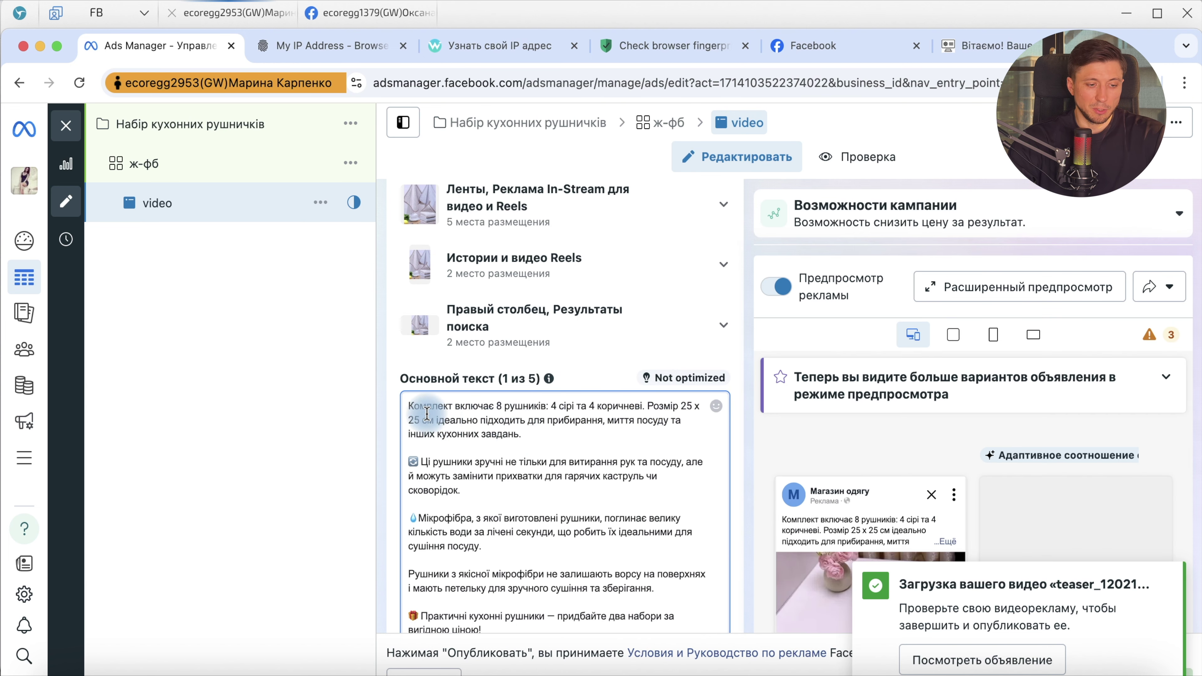
shift+click(406, 412)
scroll(473, 463, down, 4)
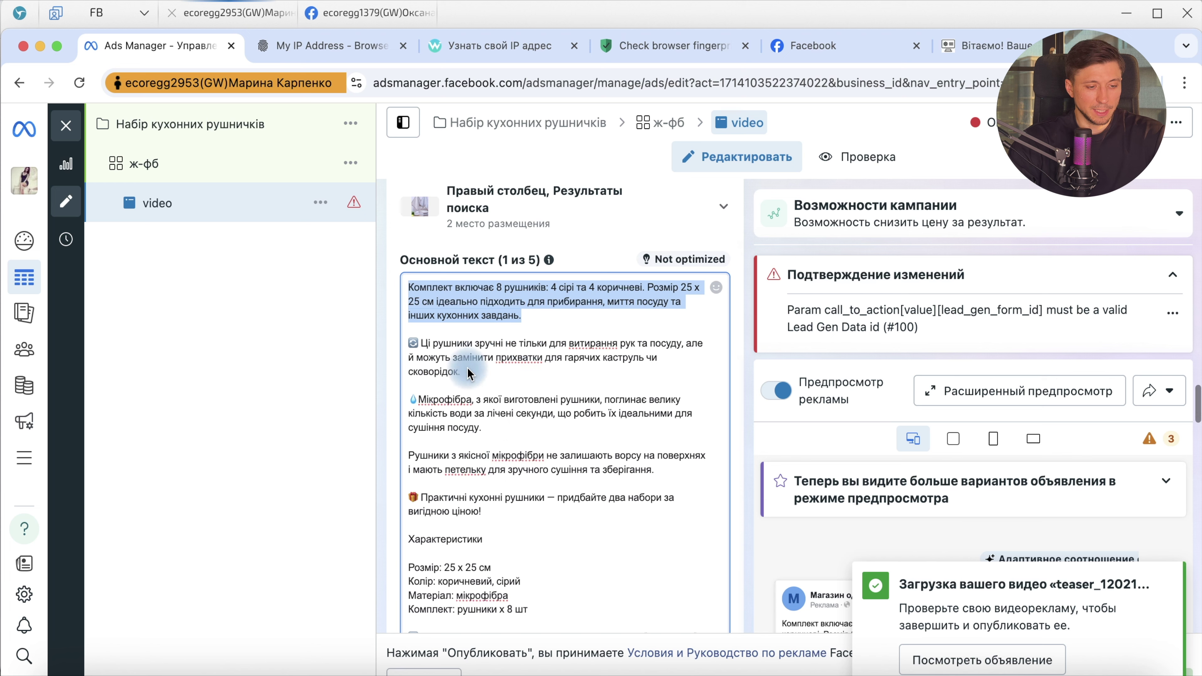
scroll(526, 528, down, 1)
scroll(502, 360, down, 1)
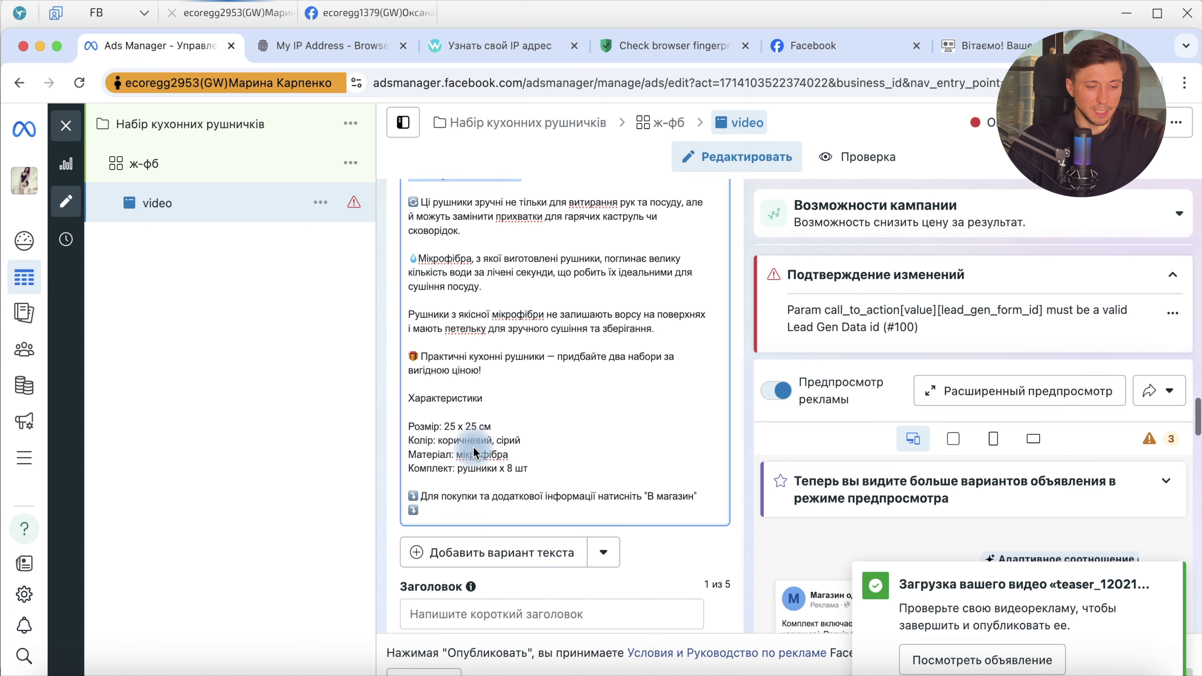
triple_click(406, 504)
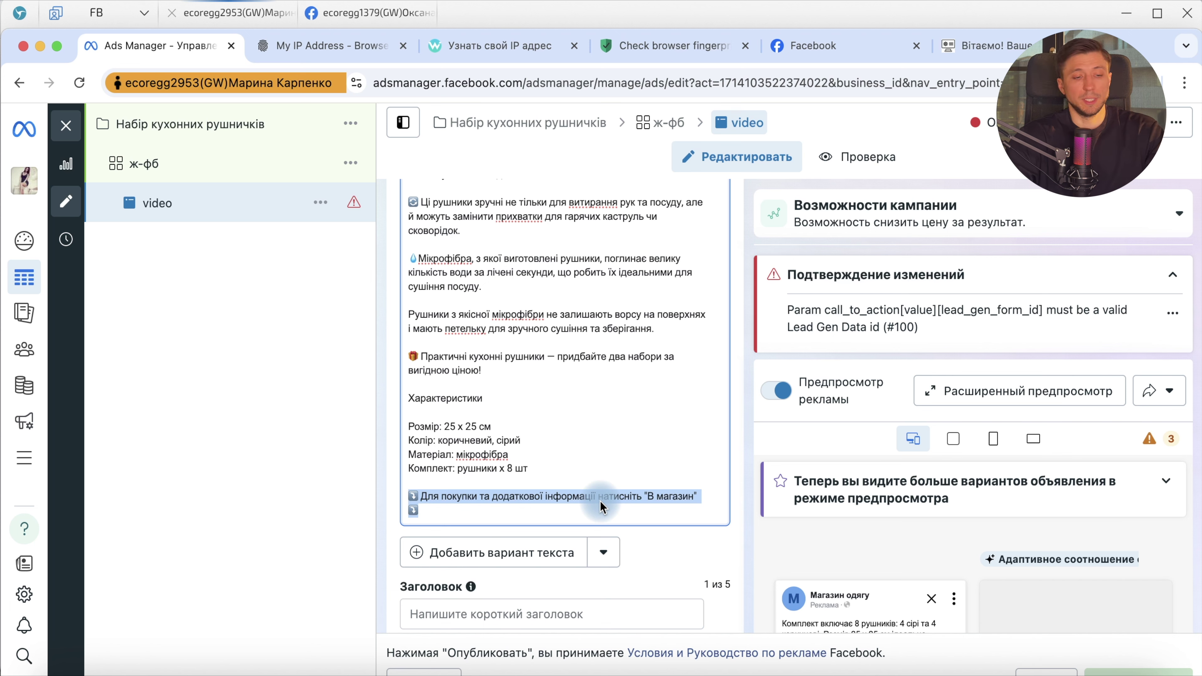
click(648, 514)
scroll(625, 512, down, 8)
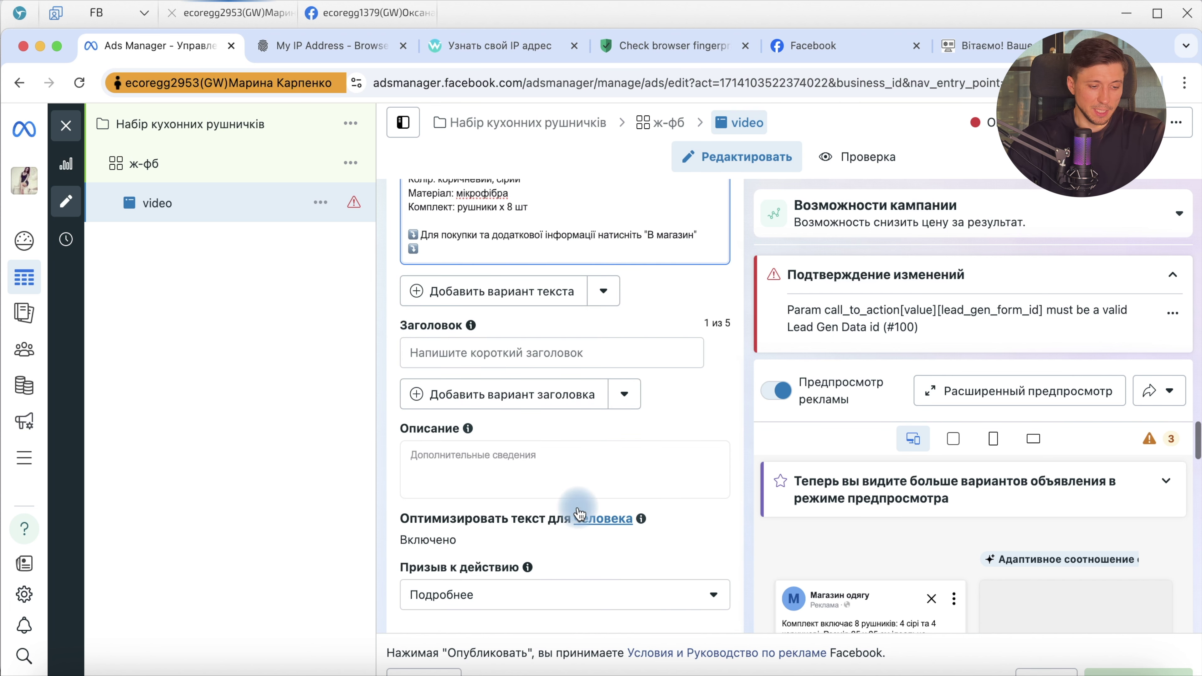
click(555, 422)
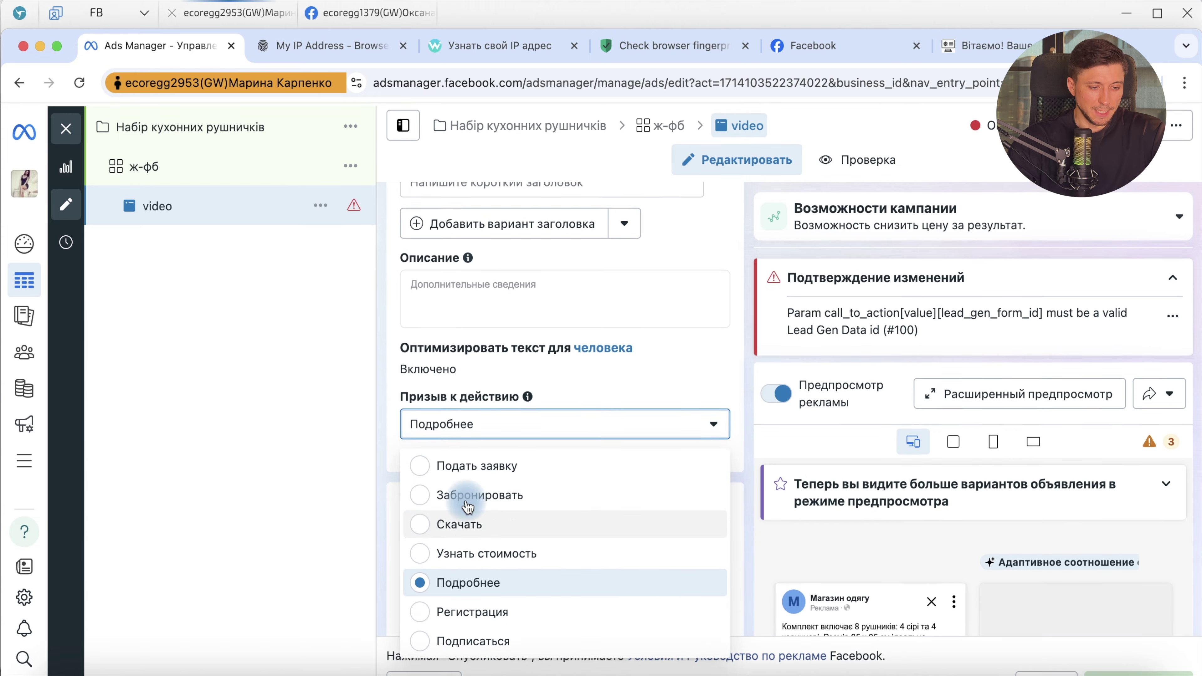
scroll(694, 393, down, 1)
Take a headline with the star rating from Adheart, enter it as the ad's headline and remove the "(1391 відгук)" ending
click(207, 163)
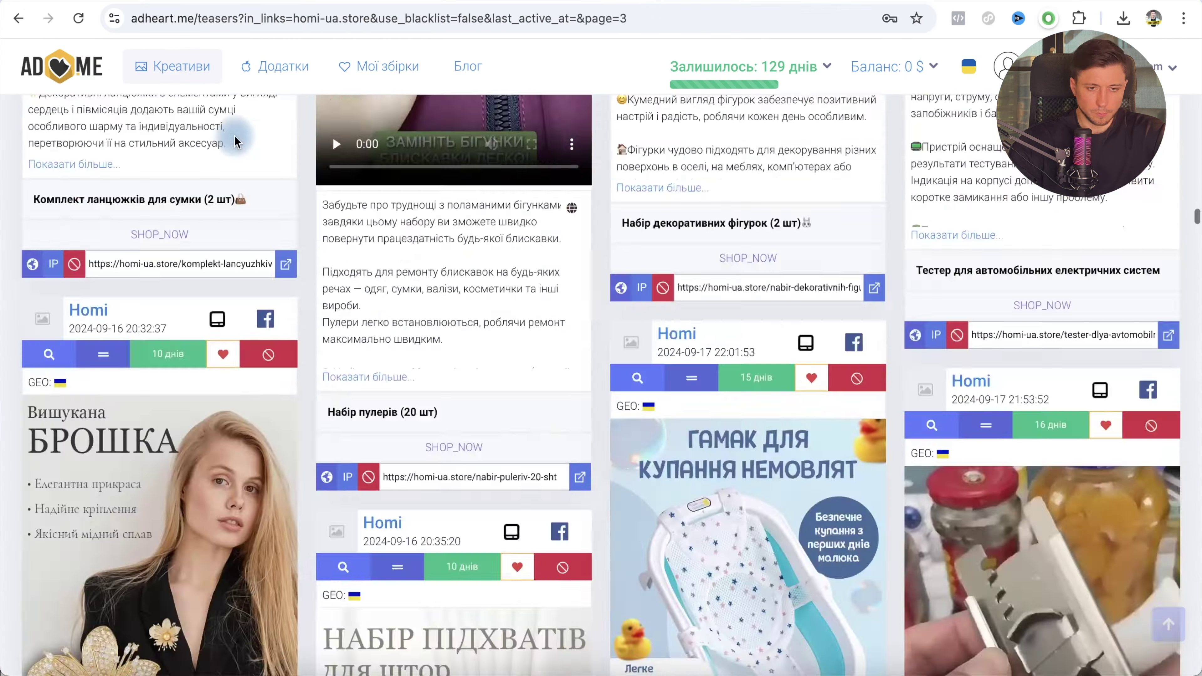
click(248, 214)
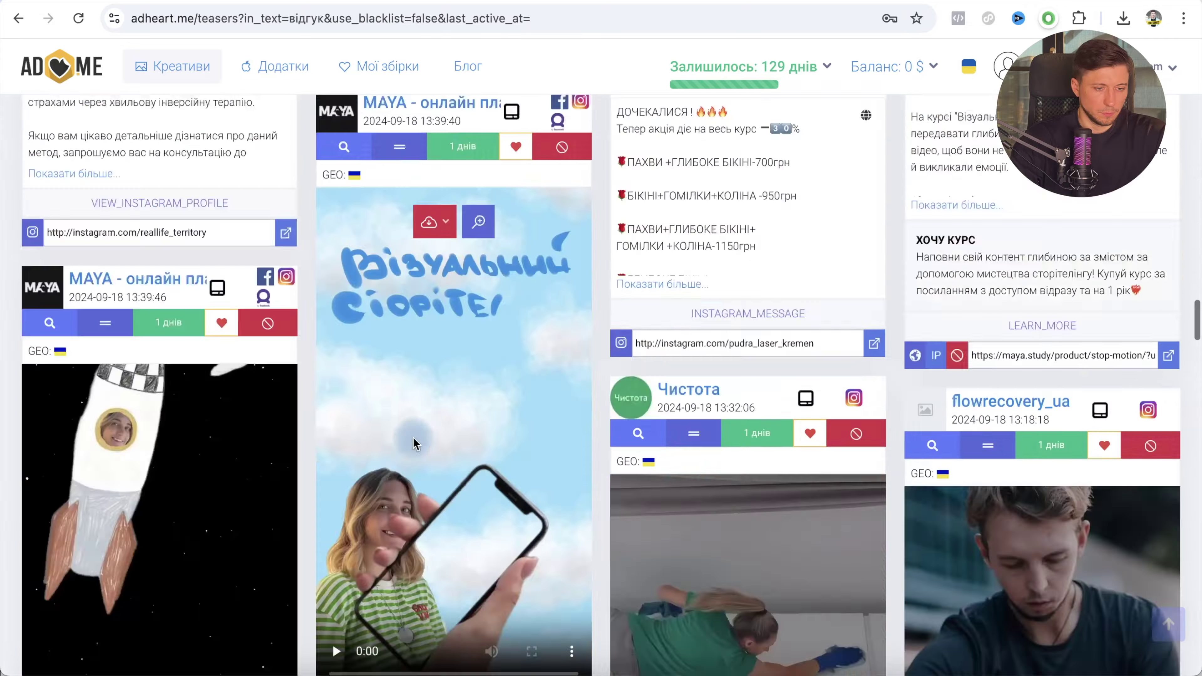
click(496, 218)
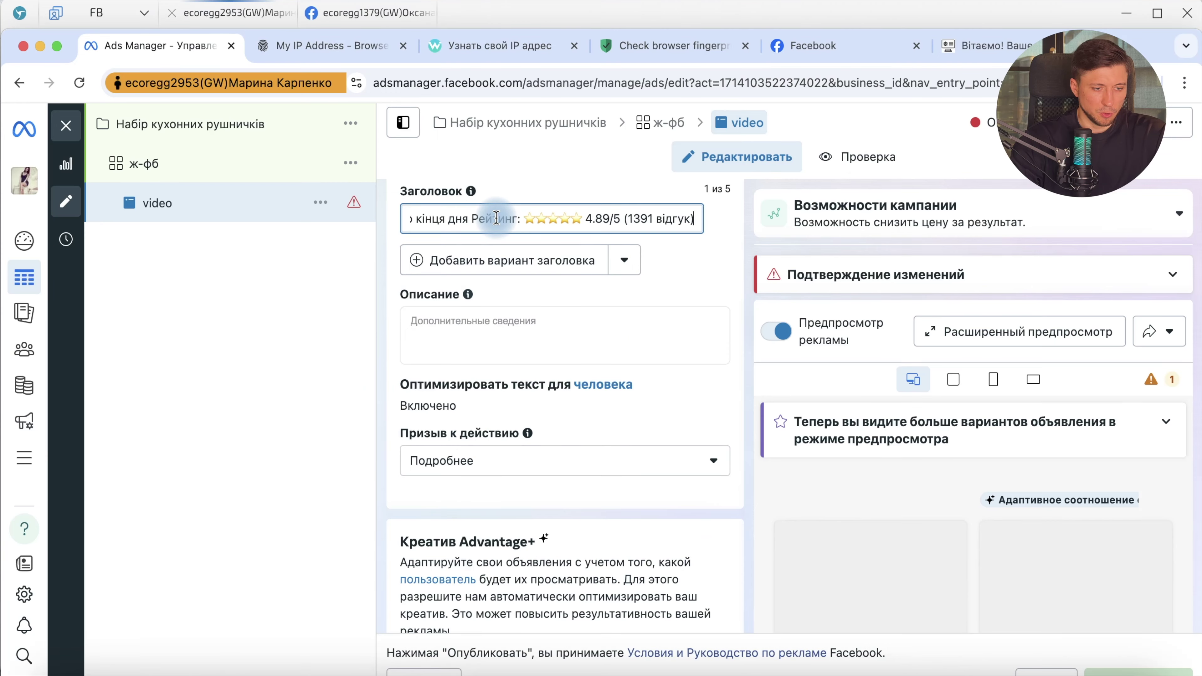
click(625, 217)
key(shift+End)
key(BackSpace)
scroll(563, 379, down, 3)
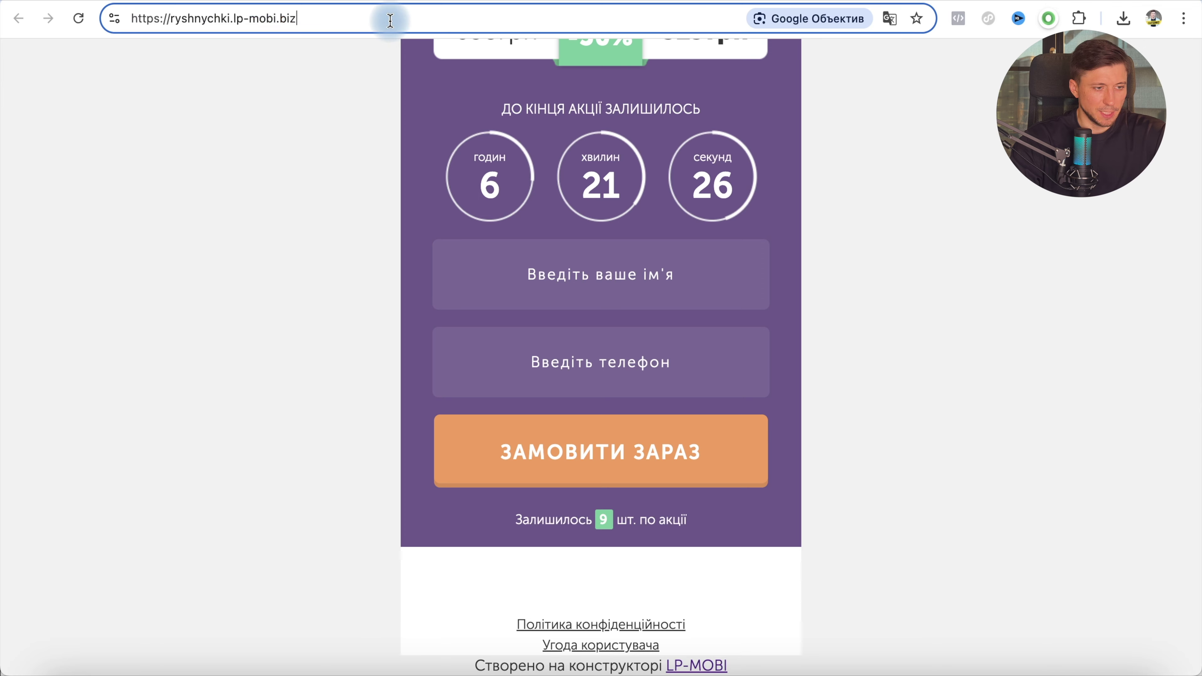
key(ctrl+t)
text(геь)
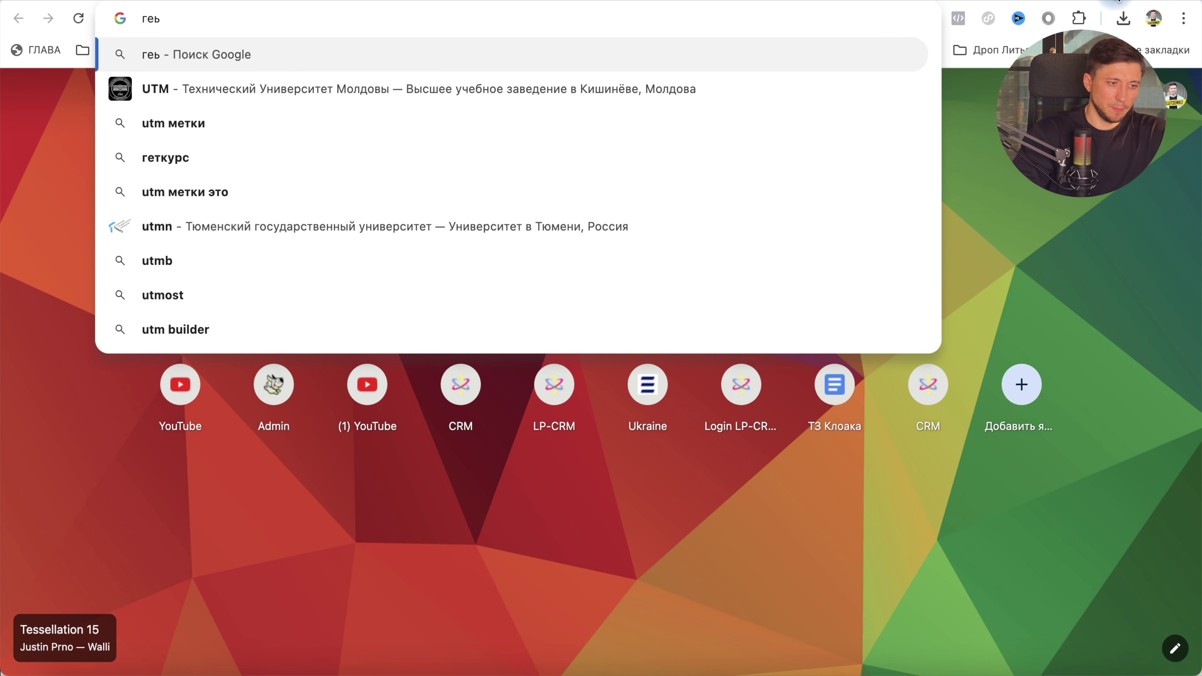
key(BackSpace)
key(Down)
key(Return)
Generate a UTM link for ryshnychki.lp-mobi.biz with Facebook as the traffic source and its dynamic parameters, and copy the link
scroll(644, 438, down, 10)
scroll(372, 123, up, 1)
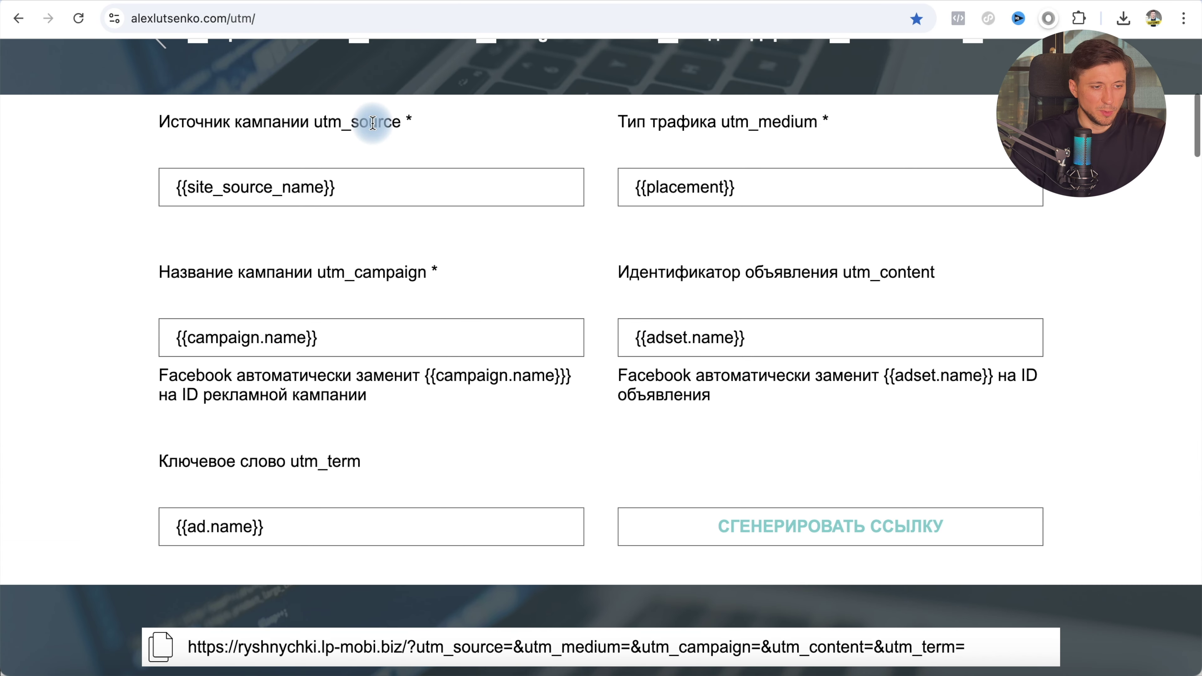
scroll(343, 167, up, 2)
drag(369, 276, 184, 276)
drag(808, 276, 625, 276)
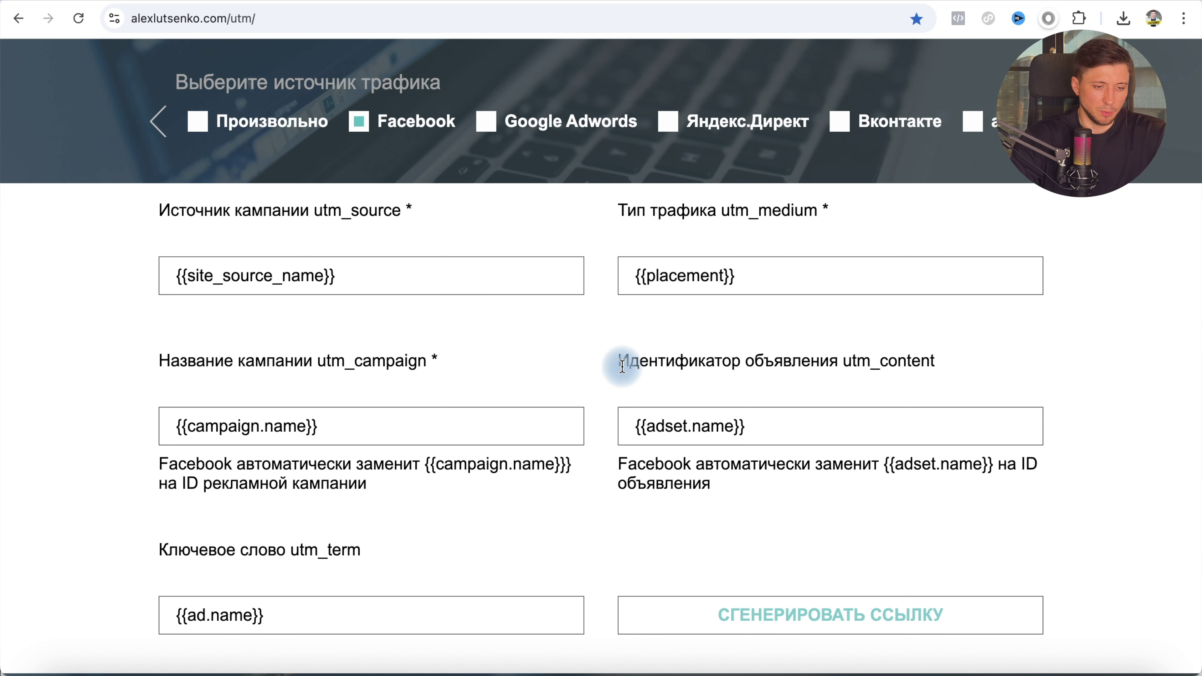
scroll(797, 542, down, 3)
click(824, 488)
click(718, 602)
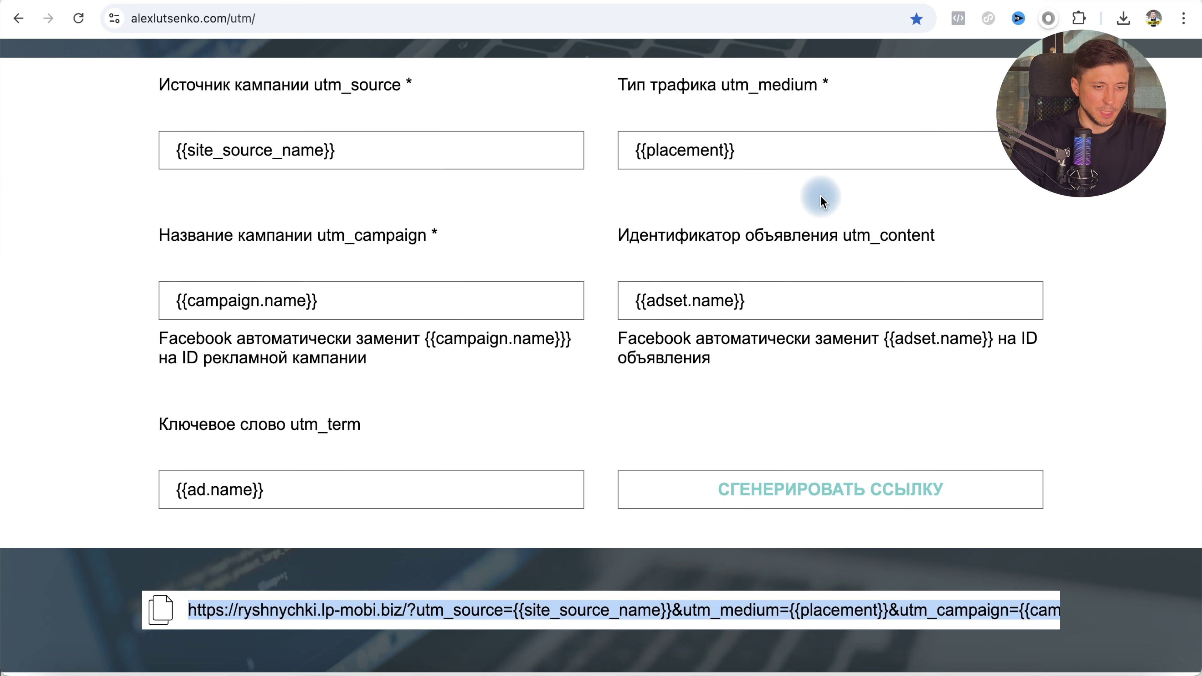
scroll(819, 196, up, 2)
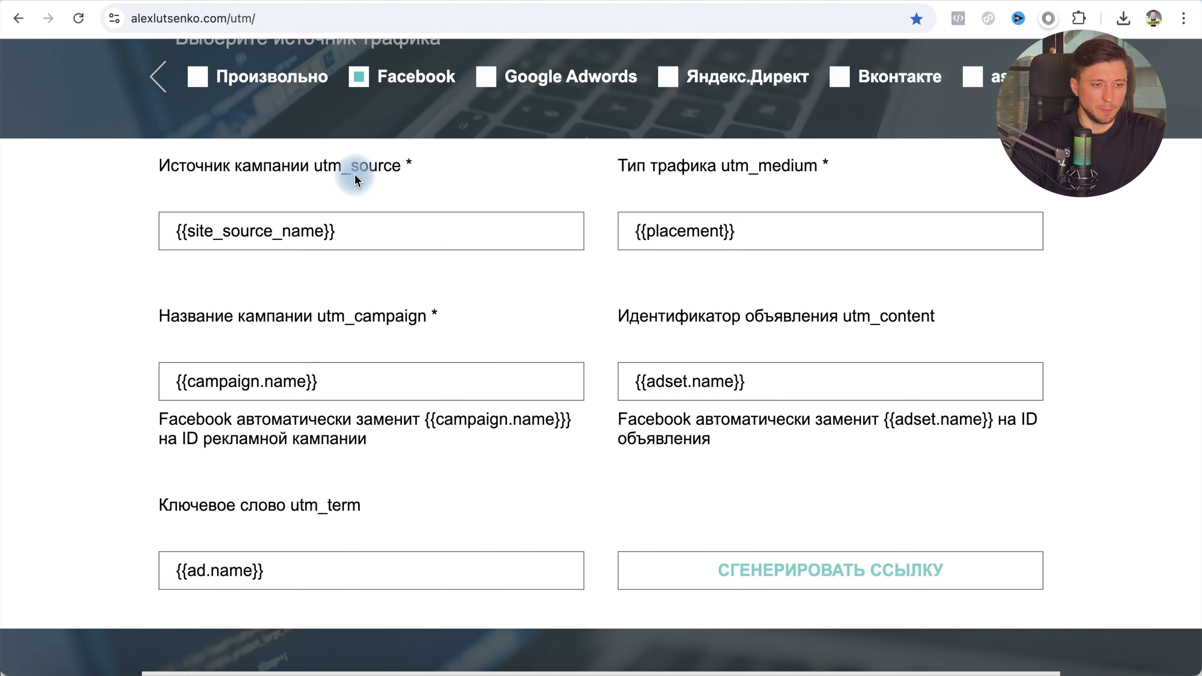
Return to Ads Manager and paste the UTM-tagged landing page link as the ad's website URL
key(super+Tab)
scroll(577, 448, up, 5)
click(507, 406)
key(ctrl+v)
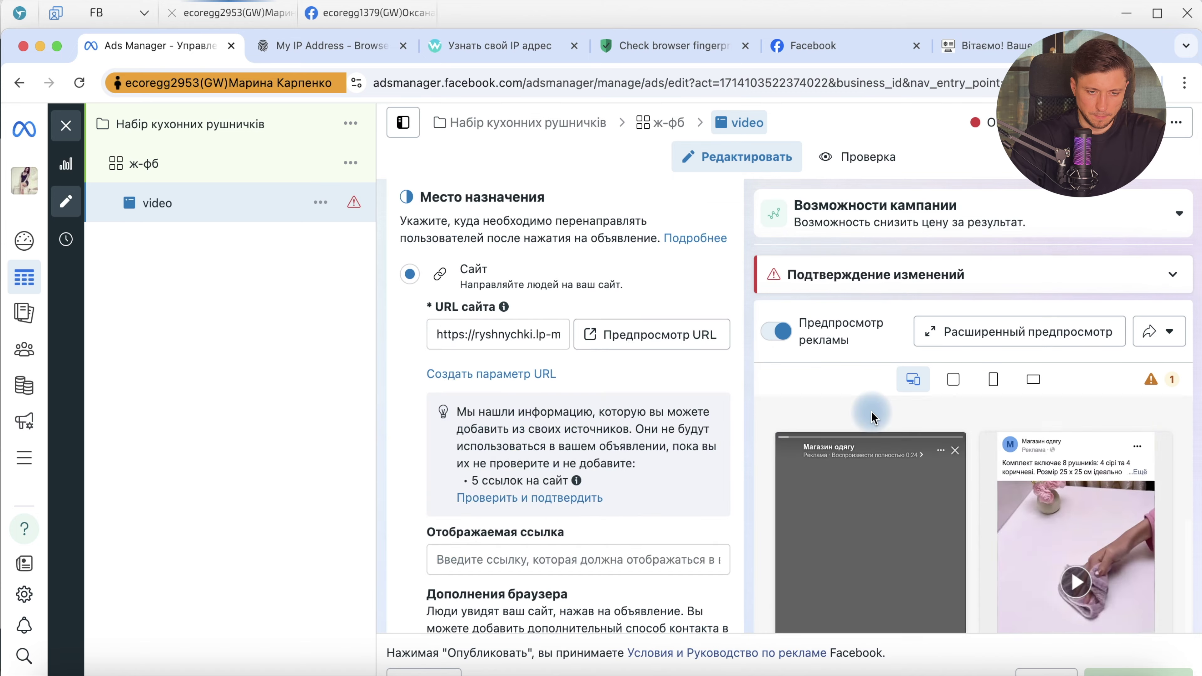
Shorten the ad's headline to the rating "Рейтинг: ⭐⭐⭐⭐⭐ 4.89/5"
scroll(615, 474, down, 5)
scroll(652, 479, up, 15)
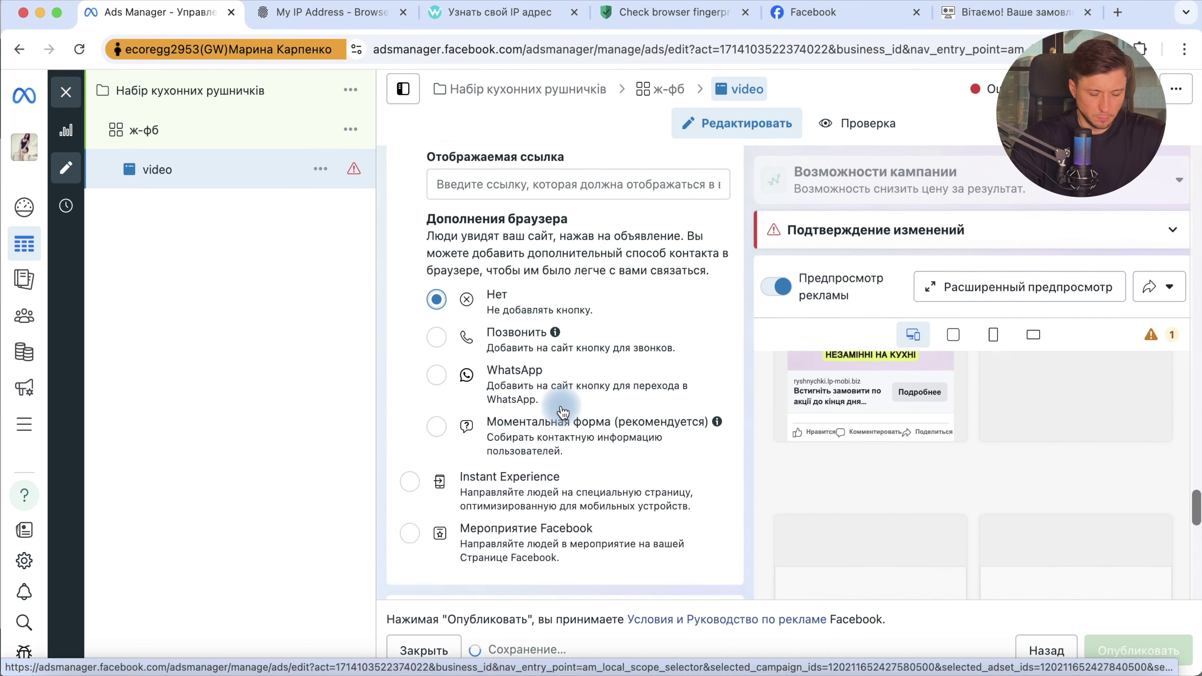
click(653, 446)
Check the text, video and headline in the ad previews, and set the ad's call to action to "В магазин"
scroll(652, 427, up, 5)
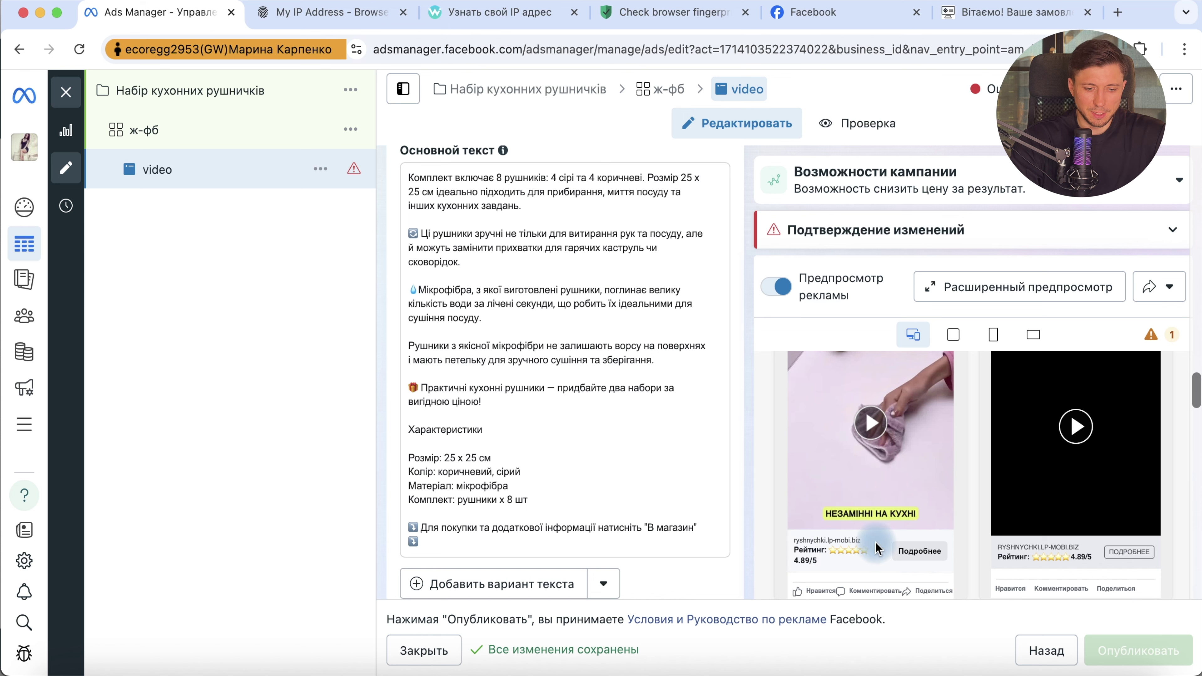
scroll(826, 505, up, 3)
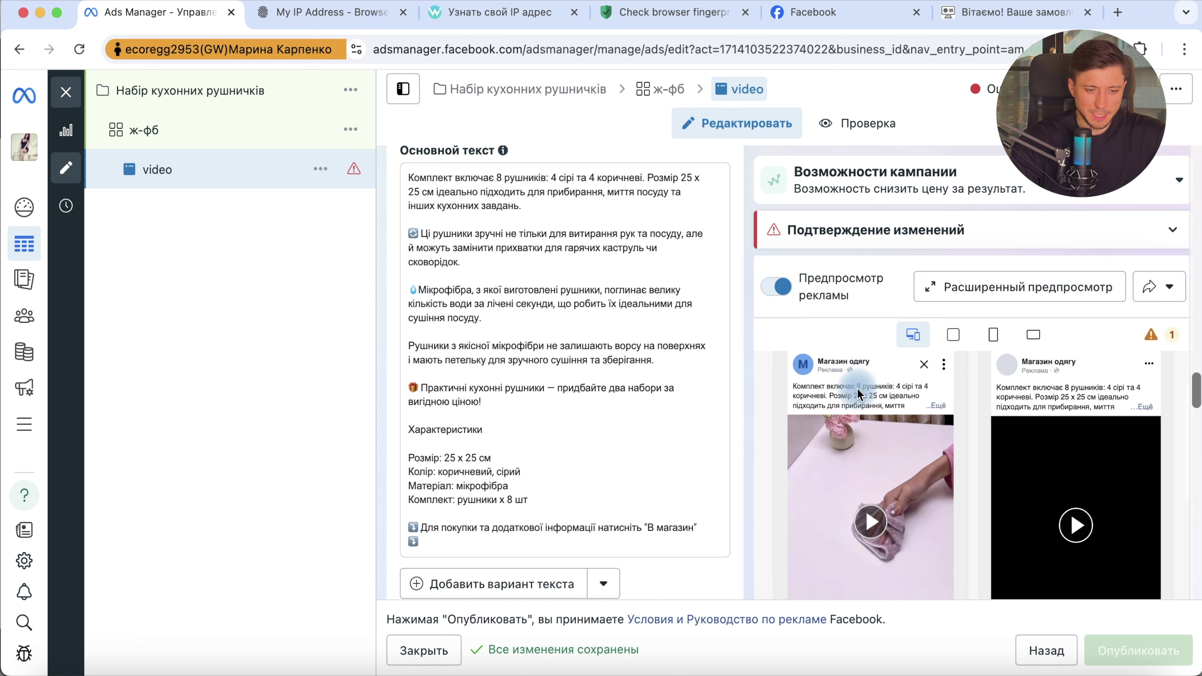
scroll(858, 567, down, 3)
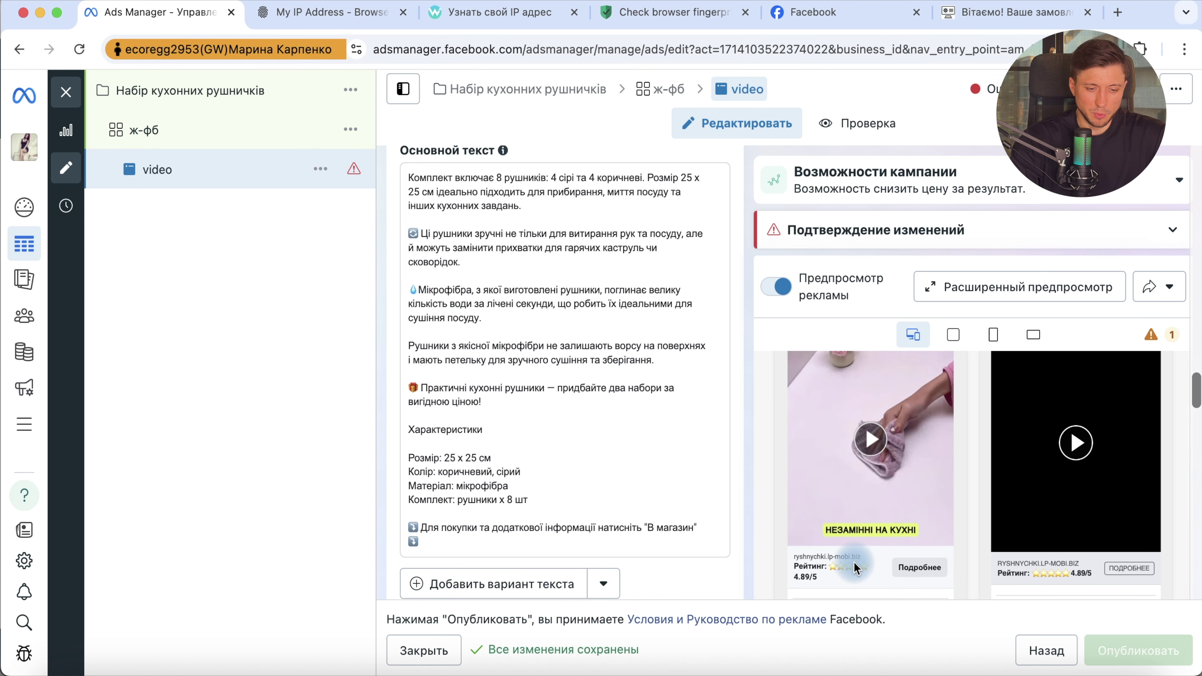
scroll(519, 492, down, 10)
click(477, 516)
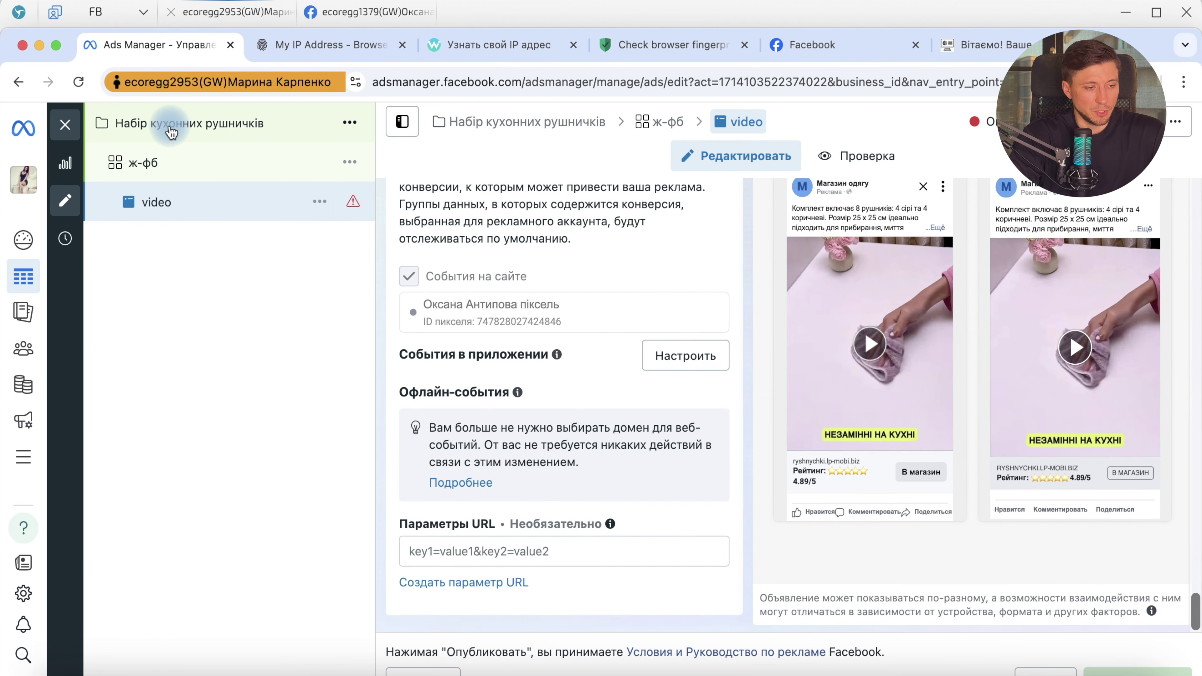
Review the settings of the Набір кухонних рушничків campaign and the ж-фб ad set, and return to the video ad
click(171, 132)
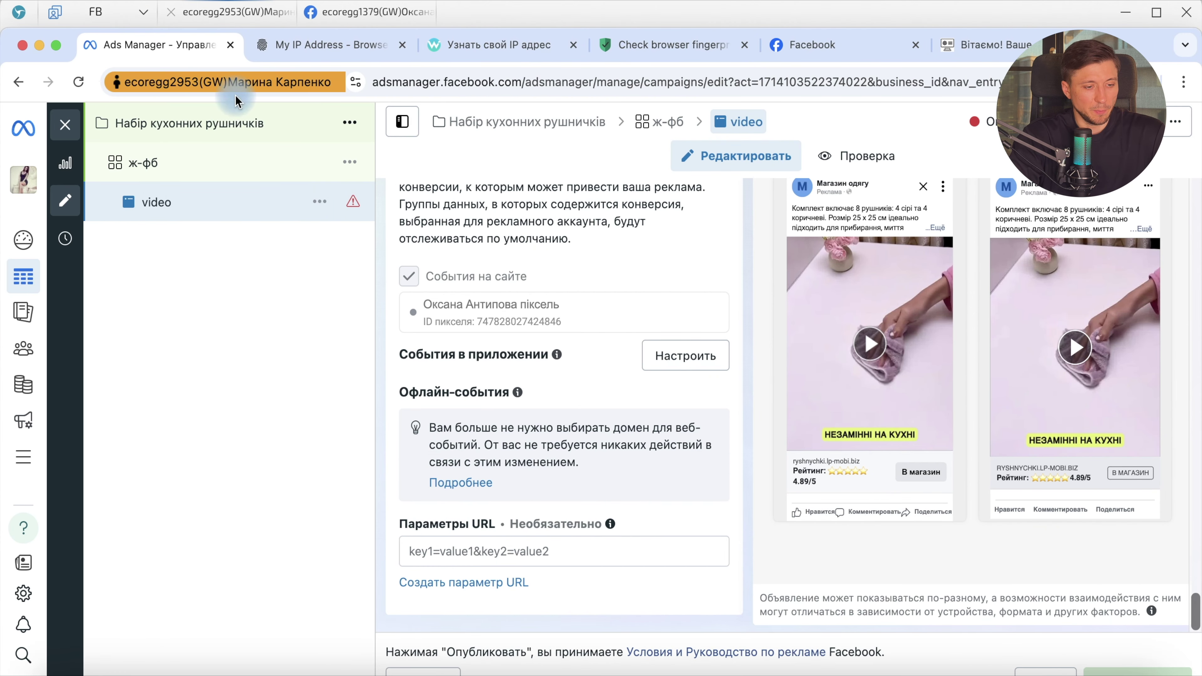
scroll(595, 495, down, 10)
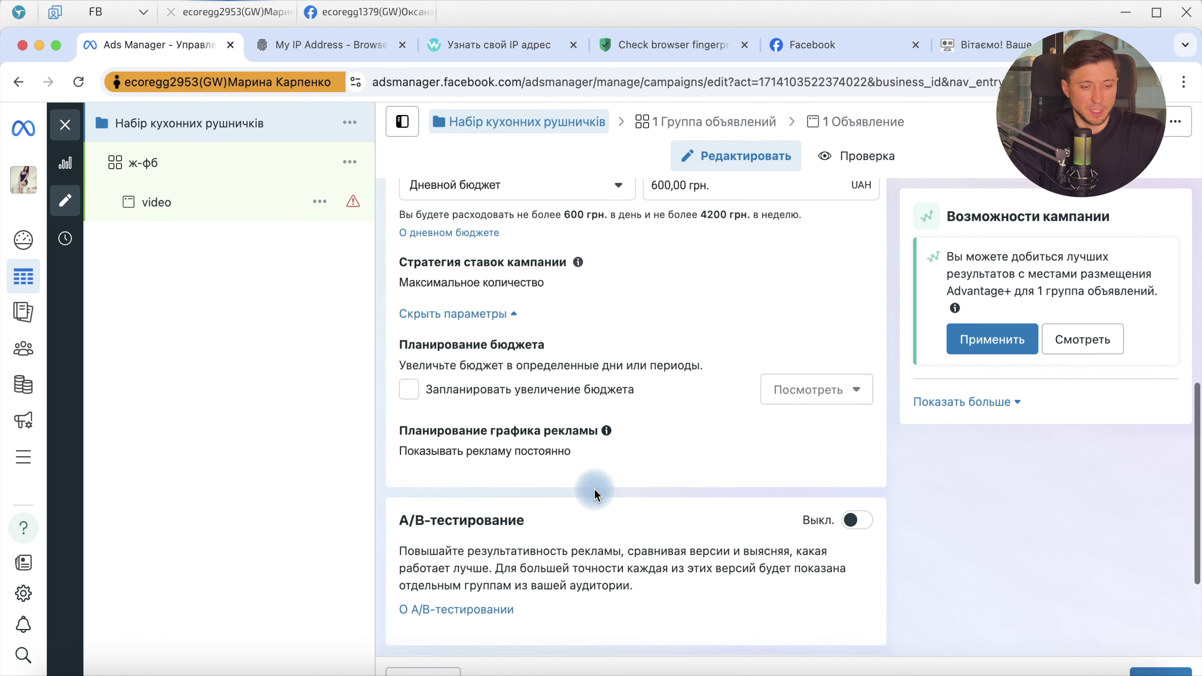
click(136, 164)
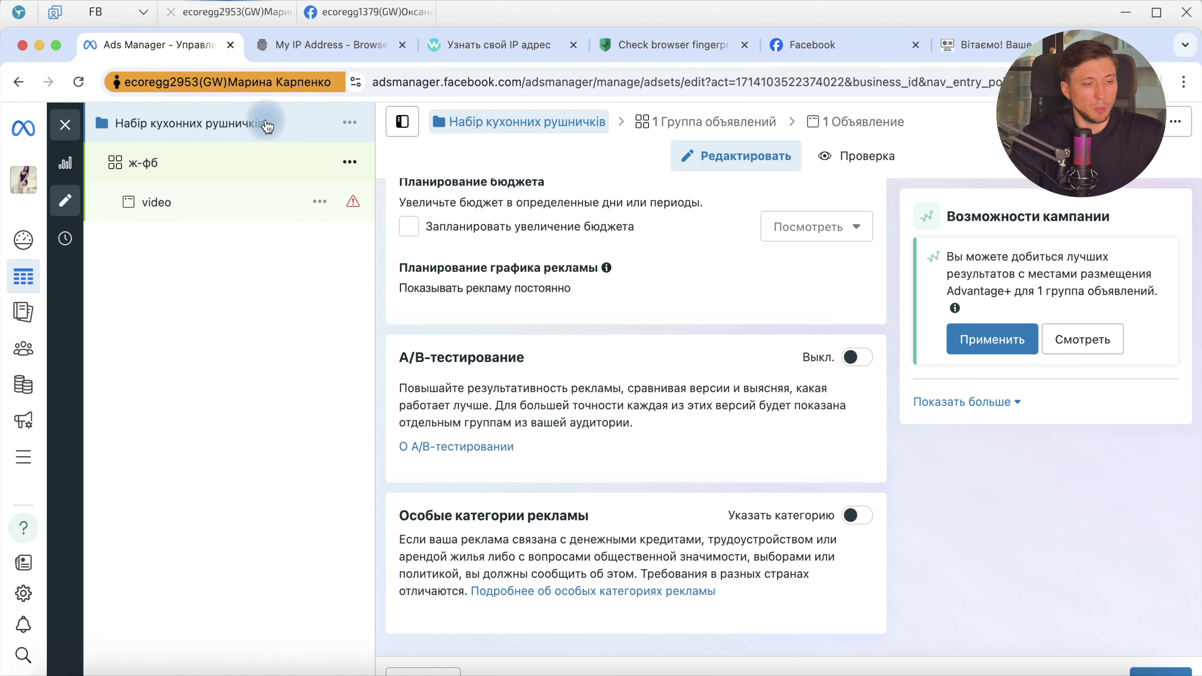
click(173, 211)
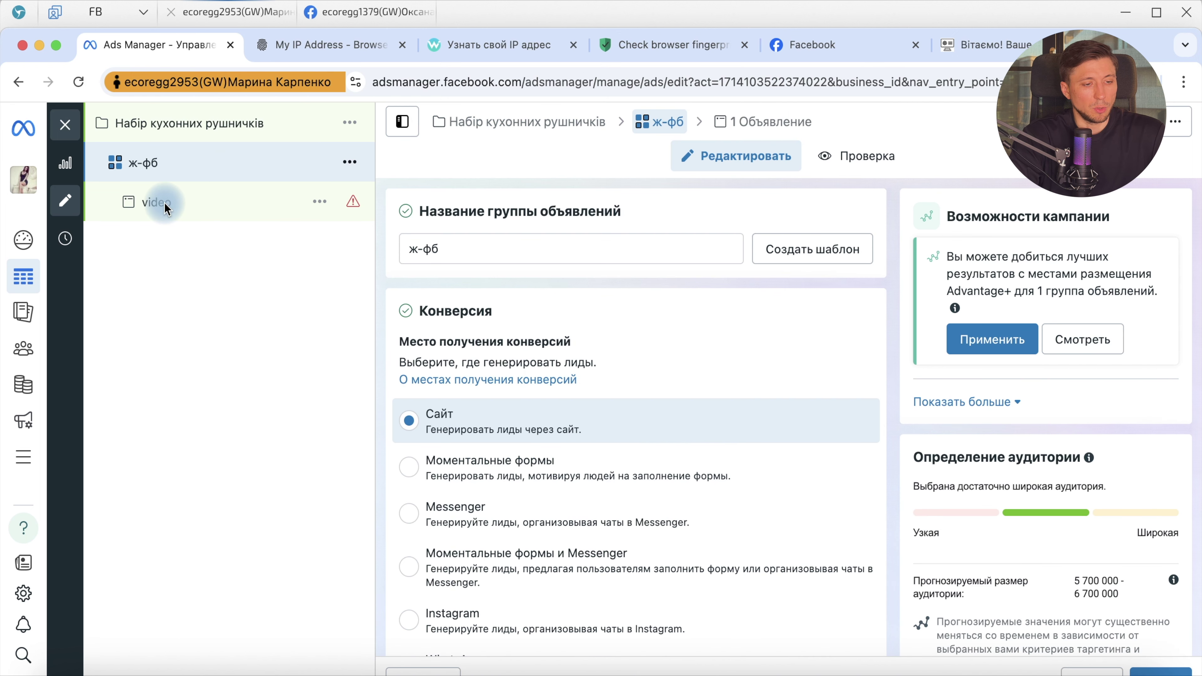